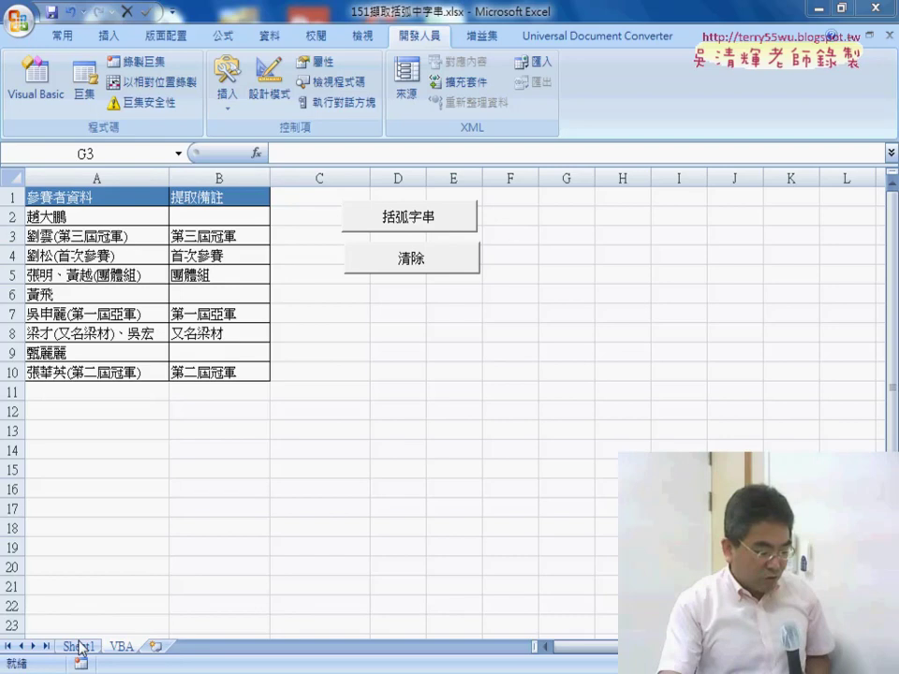
# Step: Duplicate Sheet1 as Sheet1 (2), then delete the copy
pyautogui.click(82, 647)
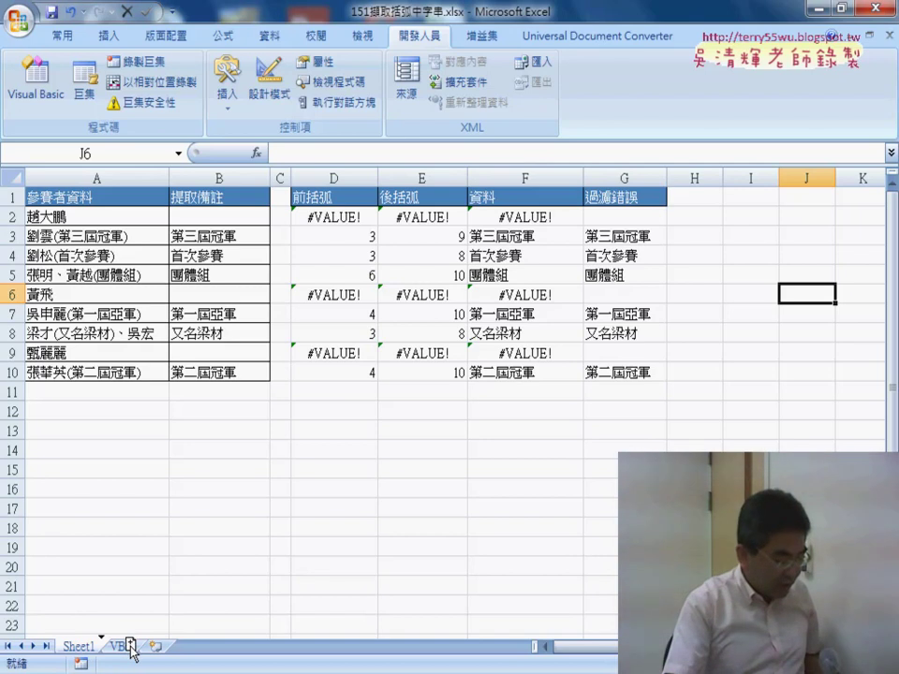
pyautogui.moveTo(125, 646); pyautogui.dragTo(126, 648)
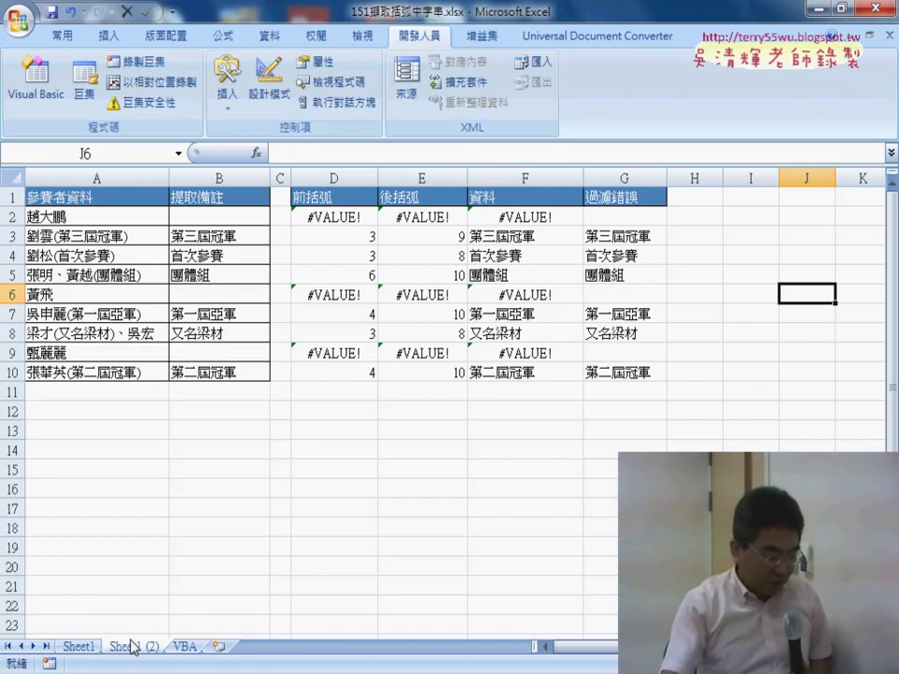
pyautogui.rightClick(139, 648)
pyautogui.click(187, 453)
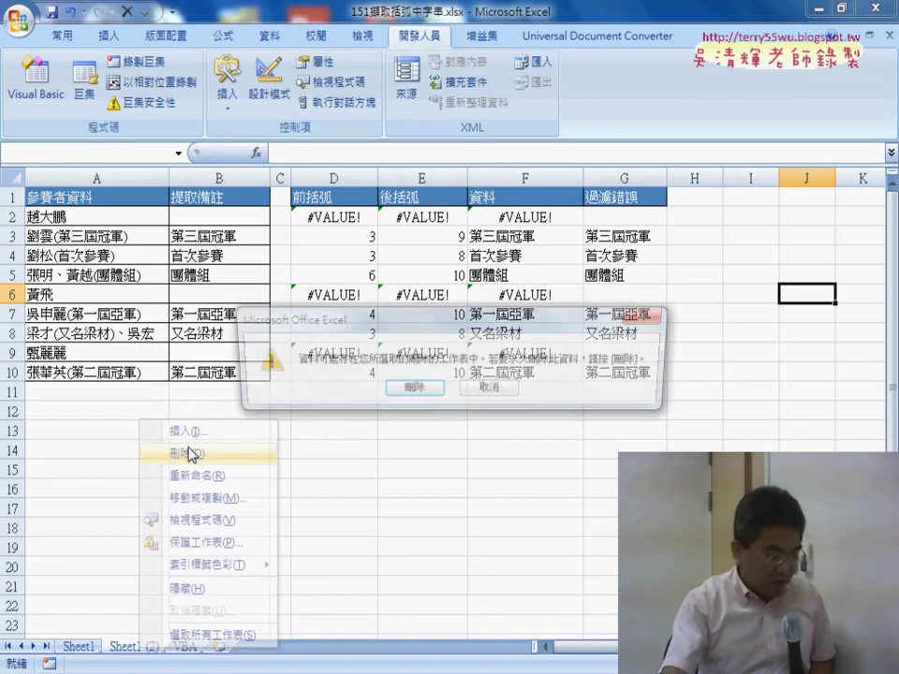
pyautogui.click(413, 389)
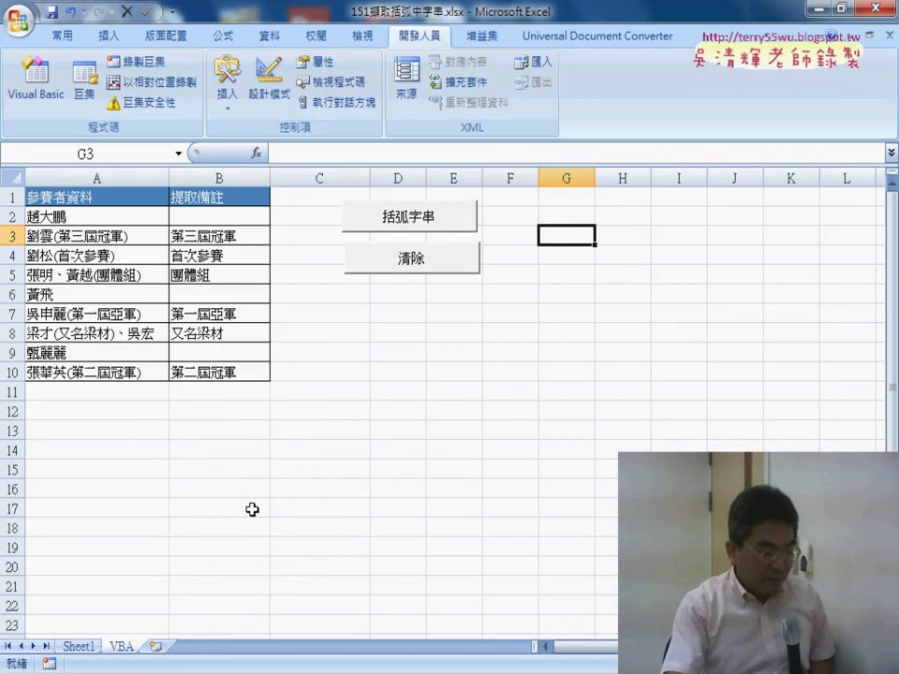
# Step: Alternate the 清除 and 括弧字串 macros, ending with column B cleared, and copy the 括弧字串 button
pyautogui.click(410, 258)
pyautogui.click(425, 221)
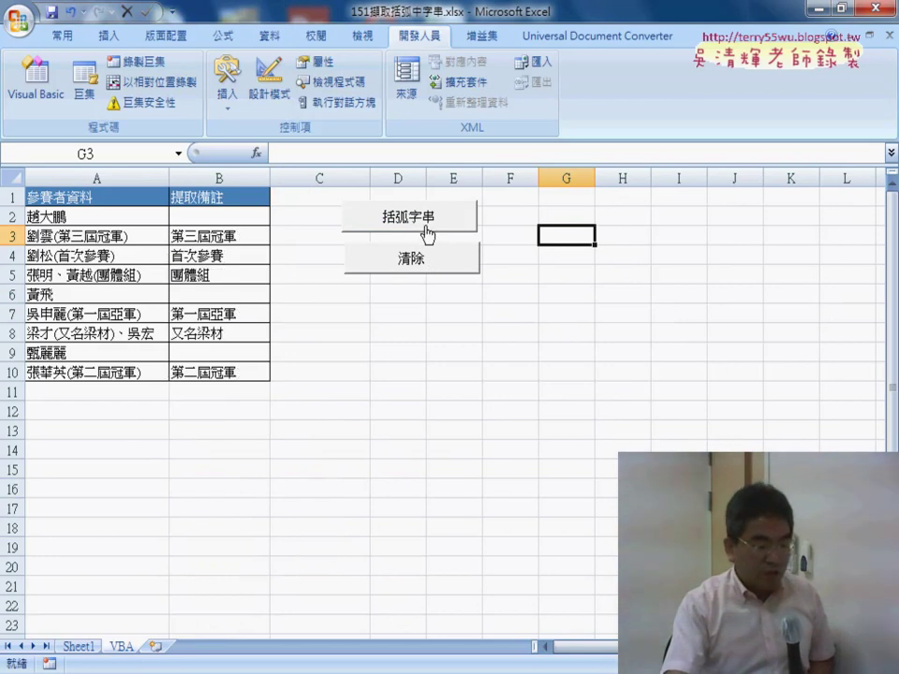
pyautogui.click(425, 268)
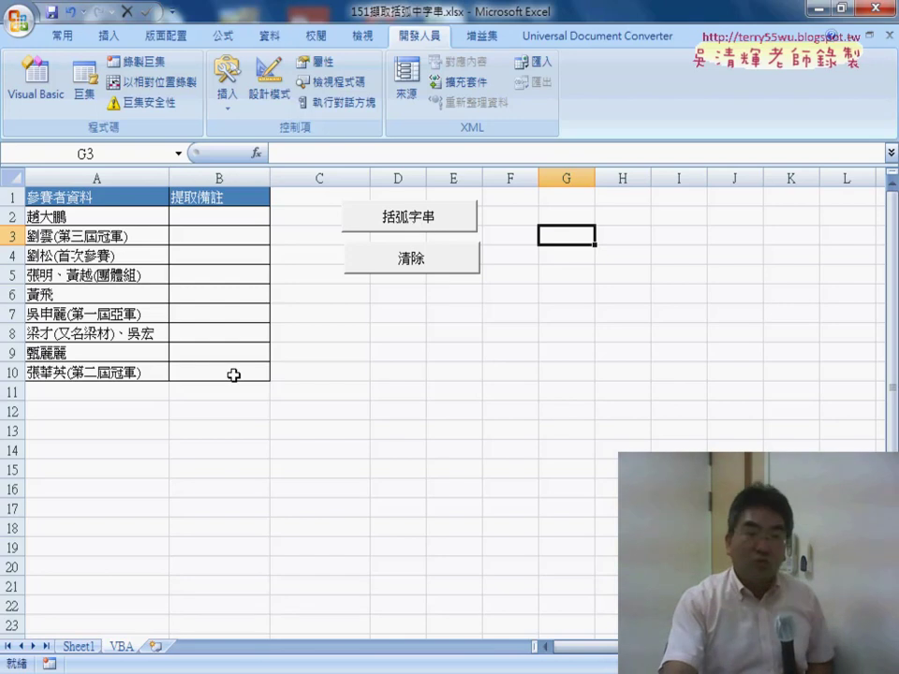
pyautogui.click(413, 222)
pyautogui.click(412, 255)
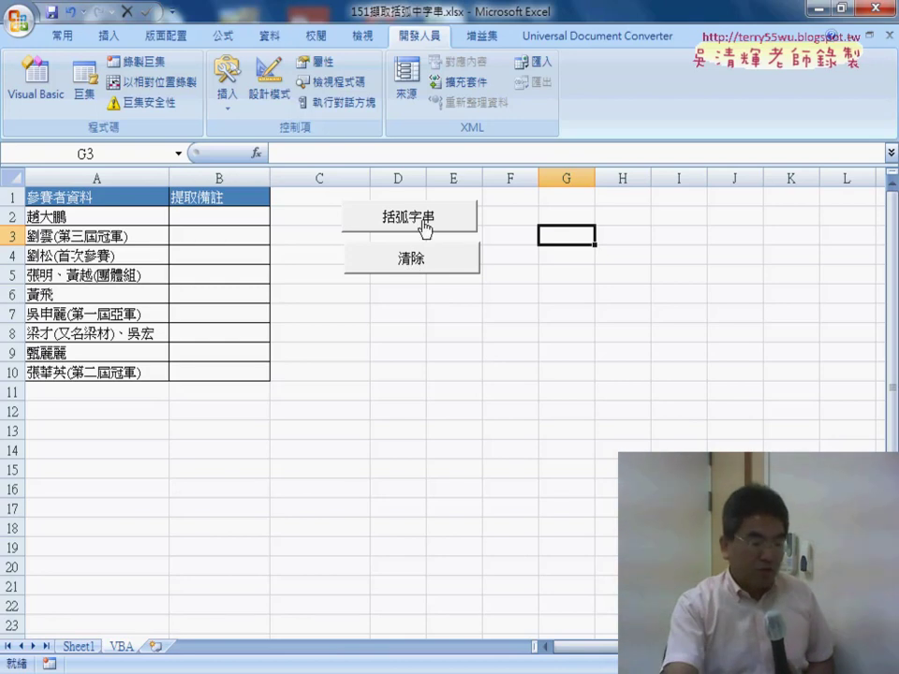
pyautogui.rightClick(426, 227)
pyautogui.click(365, 301)
# Step: Paste a copy of the 括弧字串 button and place it just below 清除
pyautogui.click(358, 296)
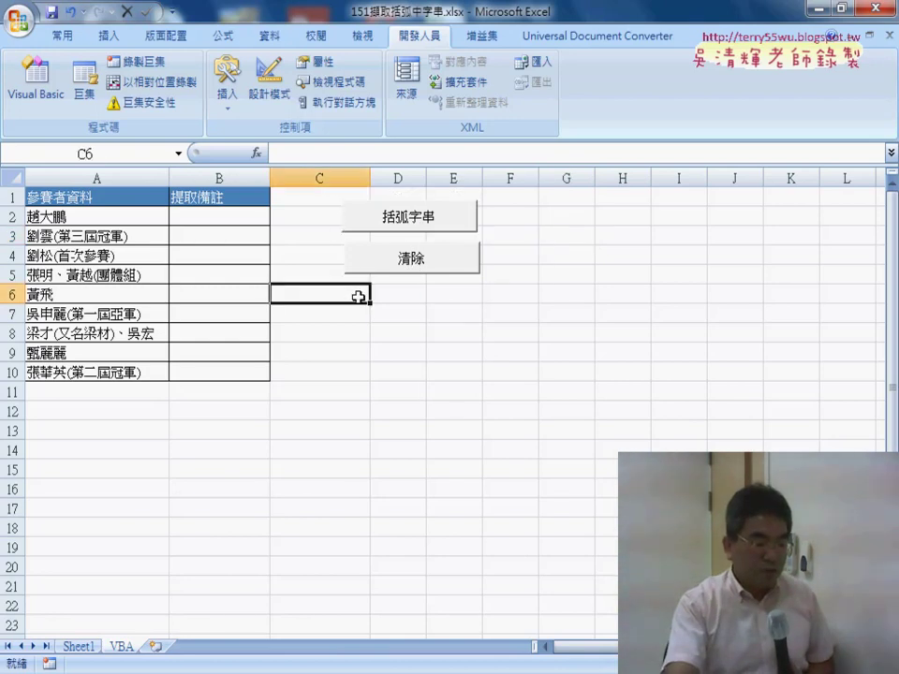
pyautogui.rightClick(358, 297)
pyautogui.click(379, 351)
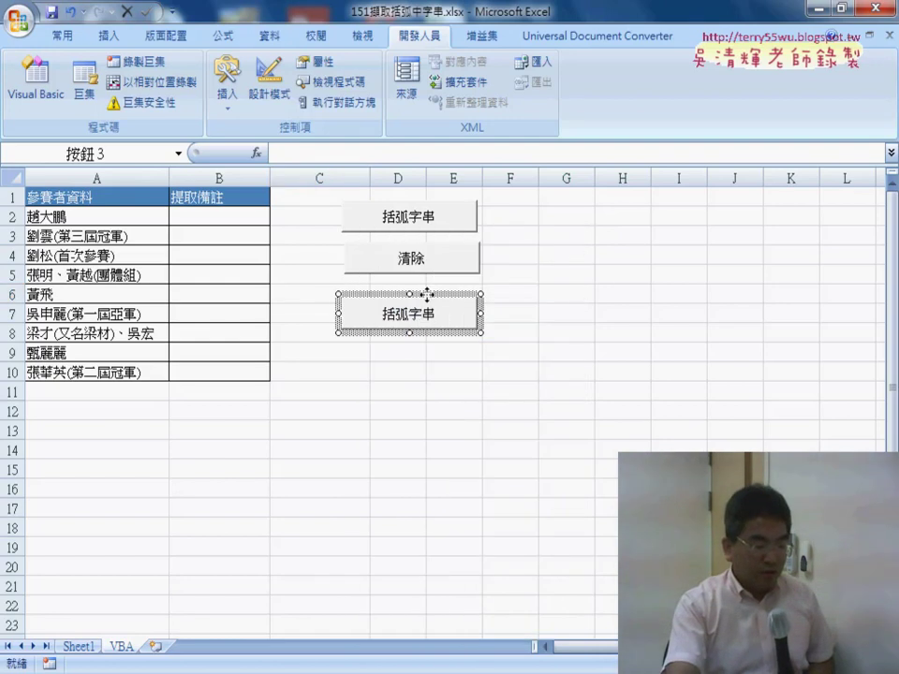
pyautogui.moveTo(426, 294); pyautogui.dragTo(430, 282)
pyautogui.click(557, 312)
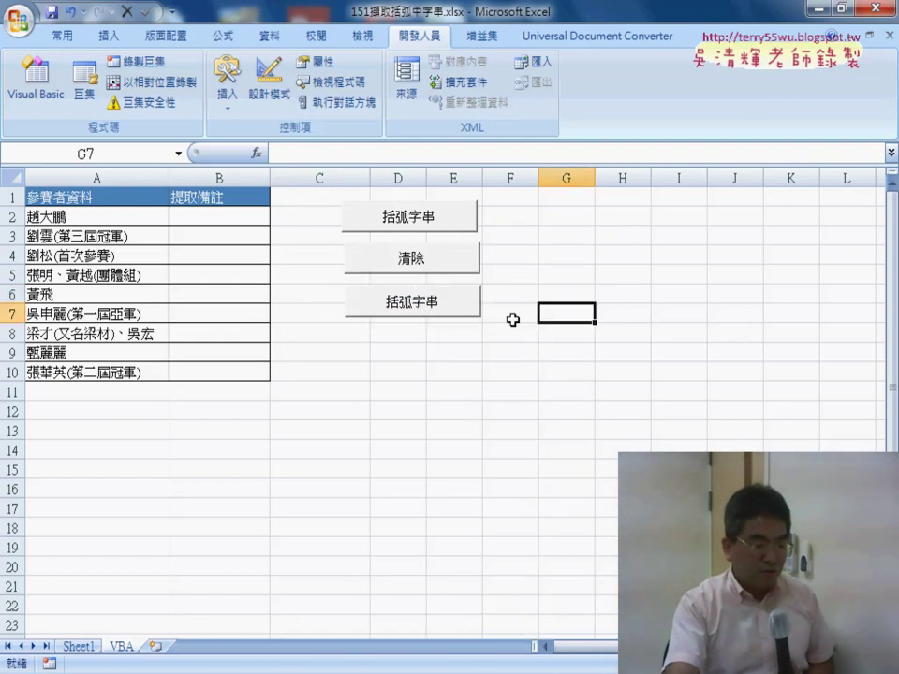
# Step: Assign the 括弧字串_公式 macro to the new button, copying the macro name
pyautogui.rightClick(453, 299)
pyautogui.click(520, 455)
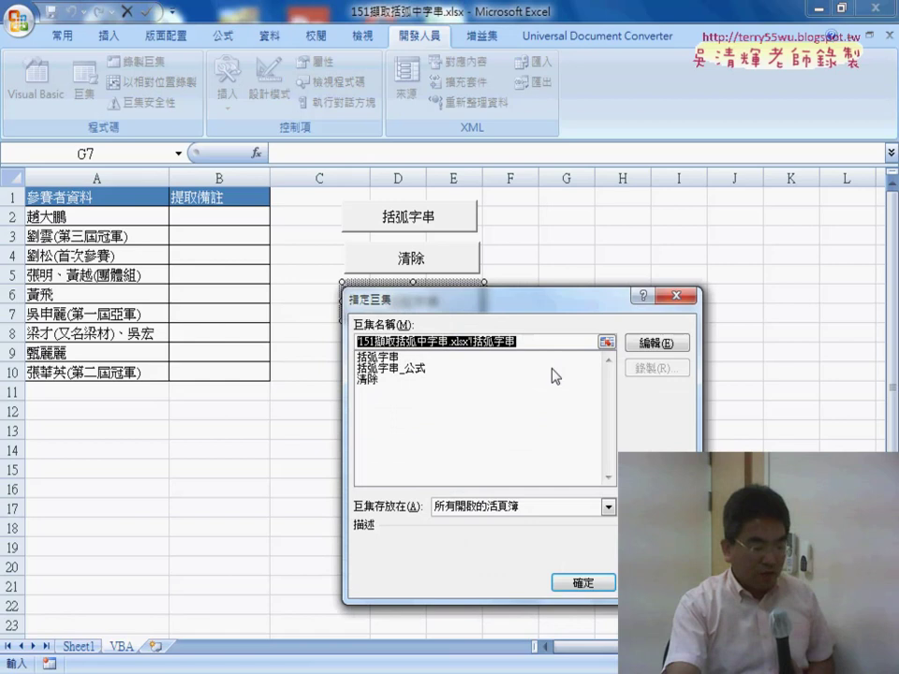
pyautogui.click(445, 368)
pyautogui.moveTo(409, 343); pyautogui.dragTo(357, 342)
pyautogui.rightClick(370, 342)
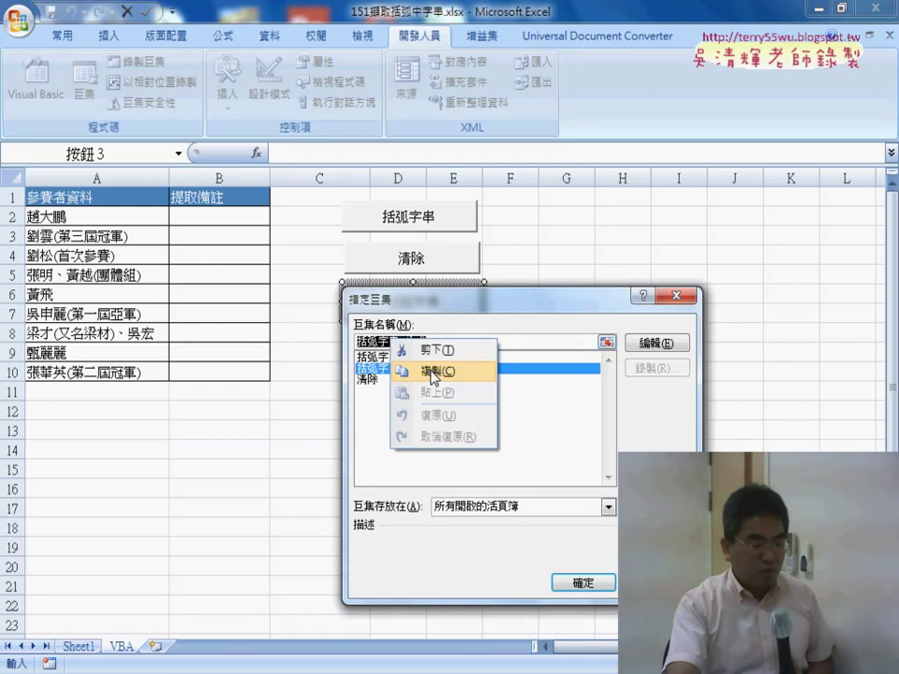
pyautogui.click(384, 337)
pyautogui.click(582, 583)
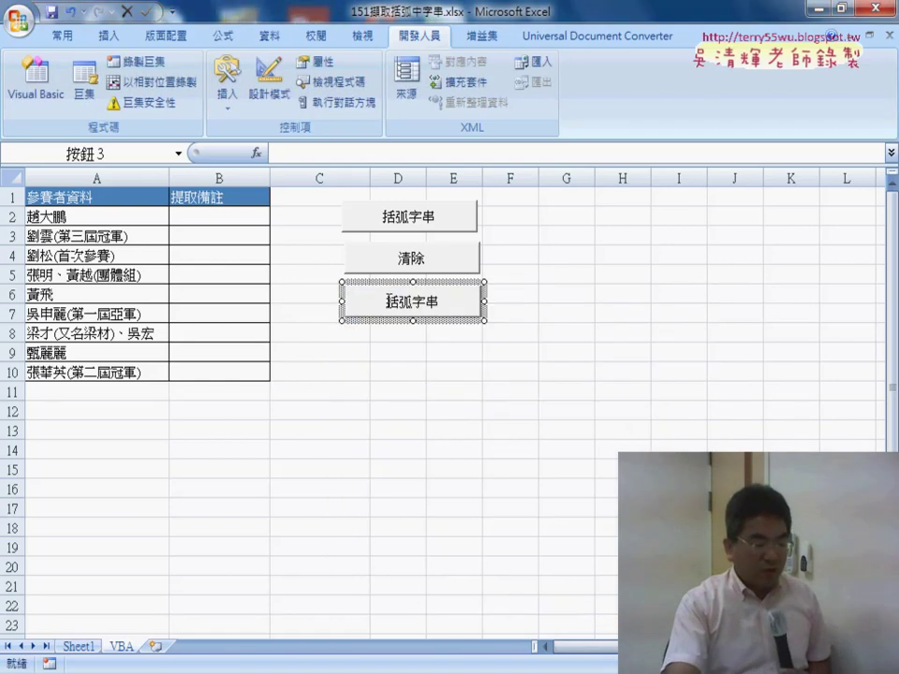
# Step: Change the new button's caption to 括弧字串_公式
pyautogui.moveTo(388, 299); pyautogui.dragTo(474, 305)
pyautogui.hotkey('ctrl', 'v')
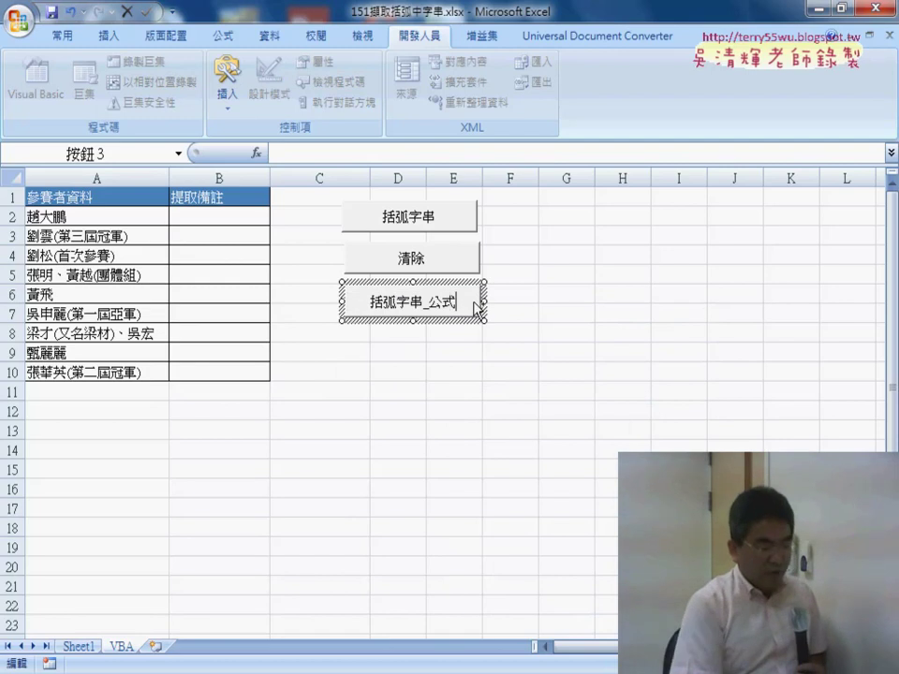
pyautogui.click(553, 346)
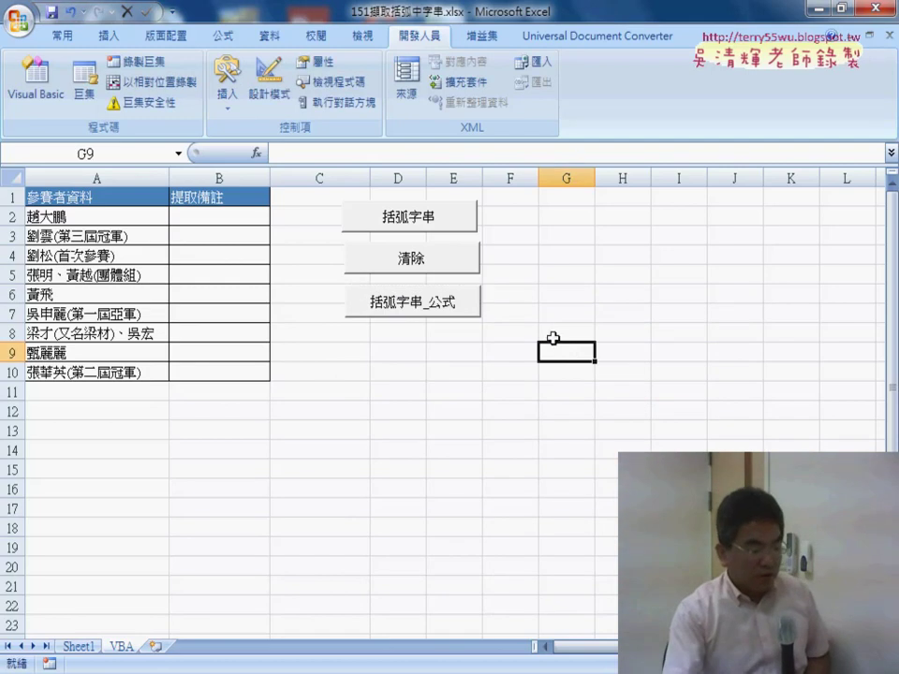
pyautogui.click(450, 318)
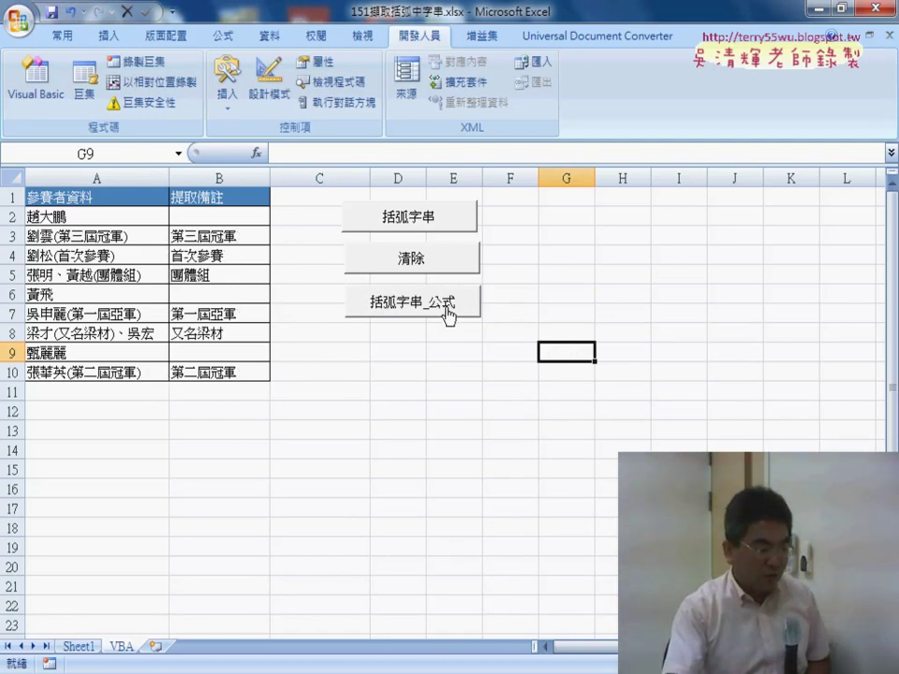
pyautogui.click(437, 264)
pyautogui.click(436, 221)
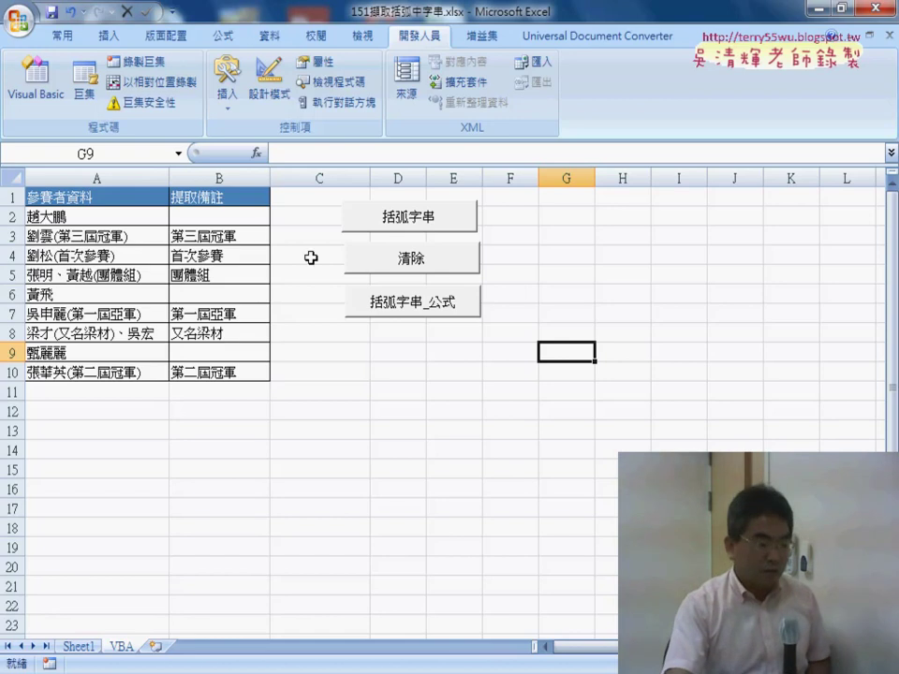
pyautogui.click(419, 266)
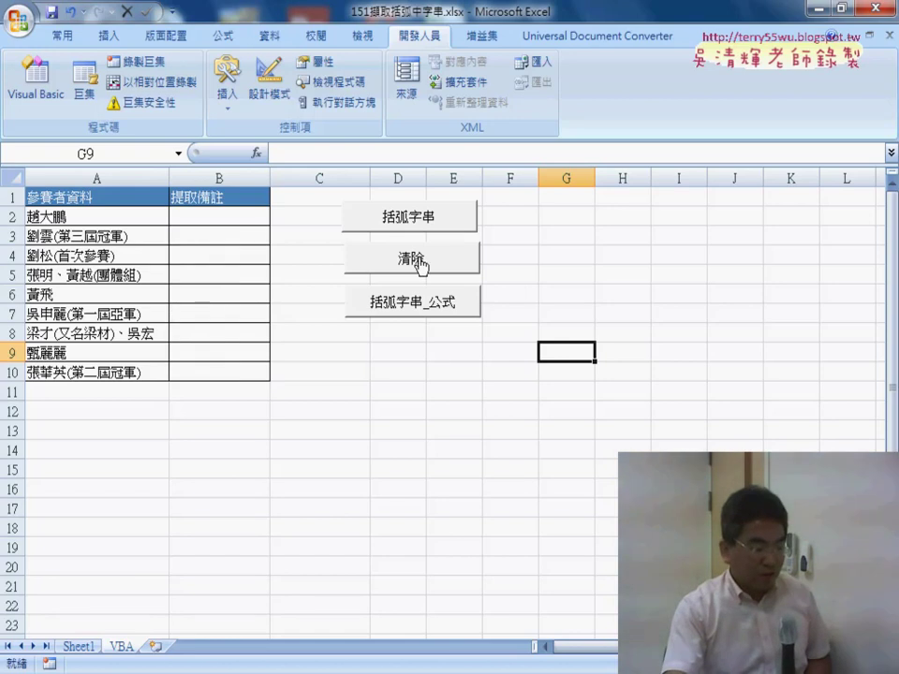
pyautogui.click(437, 319)
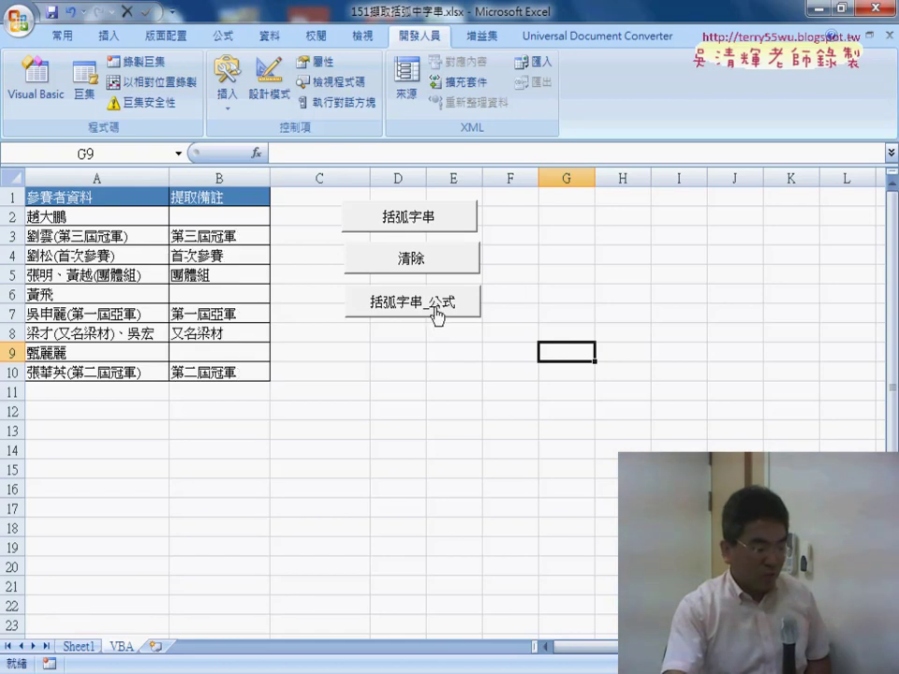
pyautogui.click(237, 218)
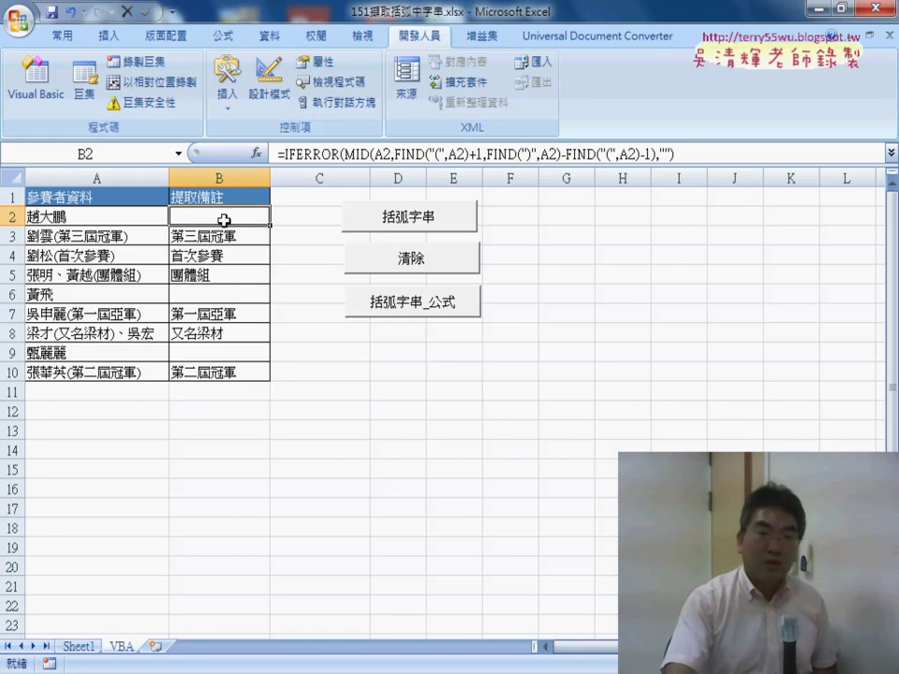
pyautogui.click(411, 262)
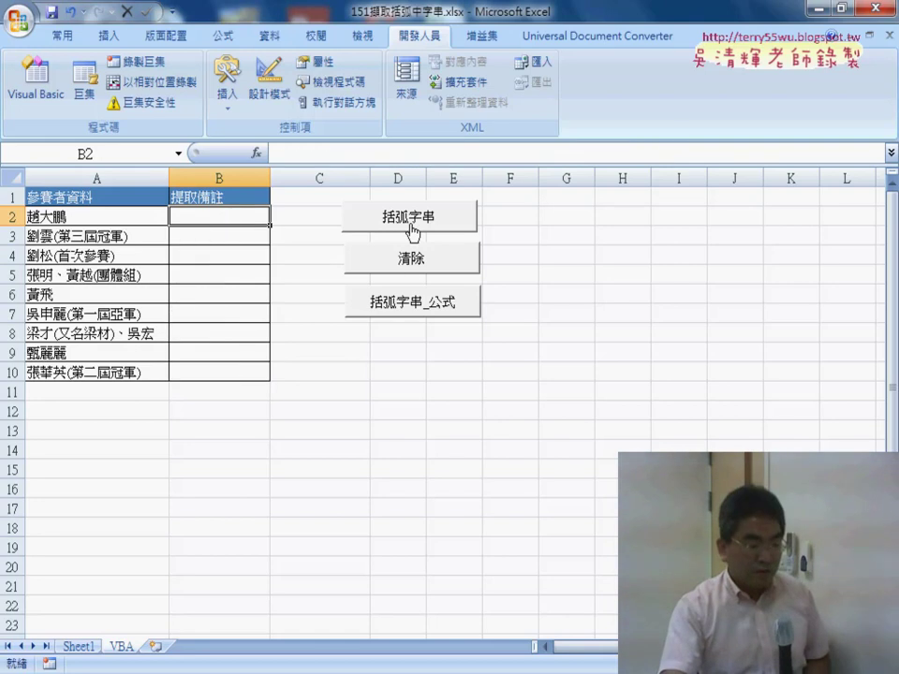
pyautogui.click(413, 220)
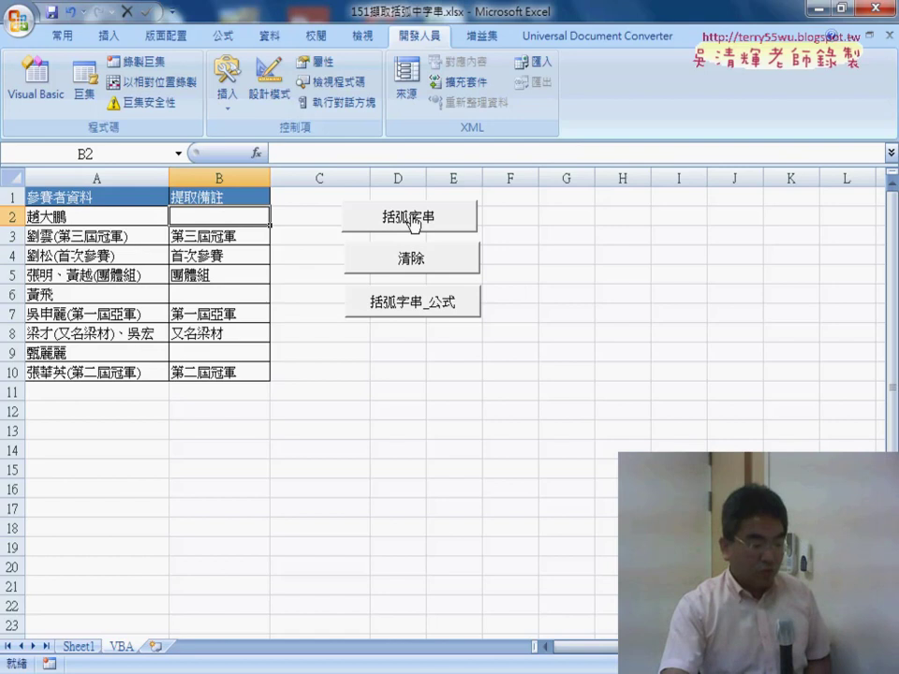
pyautogui.click(238, 238)
pyautogui.click(240, 262)
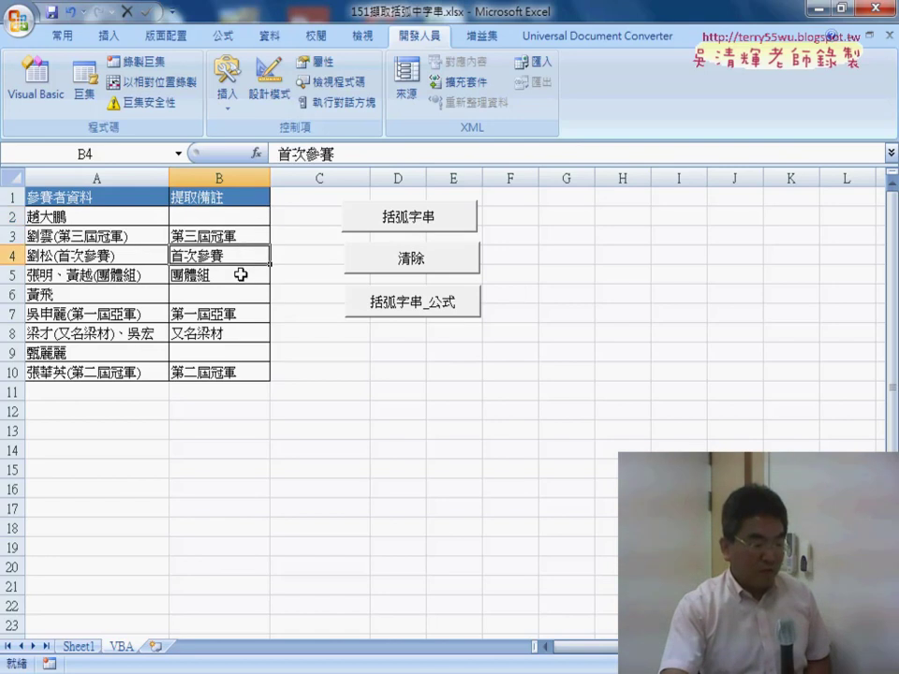
pyautogui.click(241, 272)
pyautogui.click(237, 256)
pyautogui.click(247, 217)
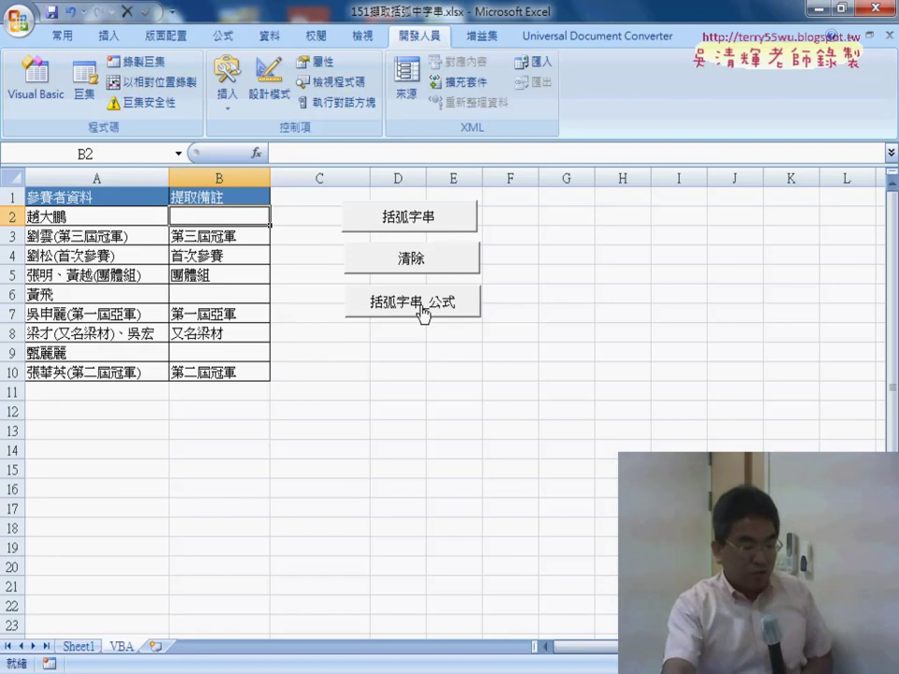
pyautogui.rightClick(420, 304)
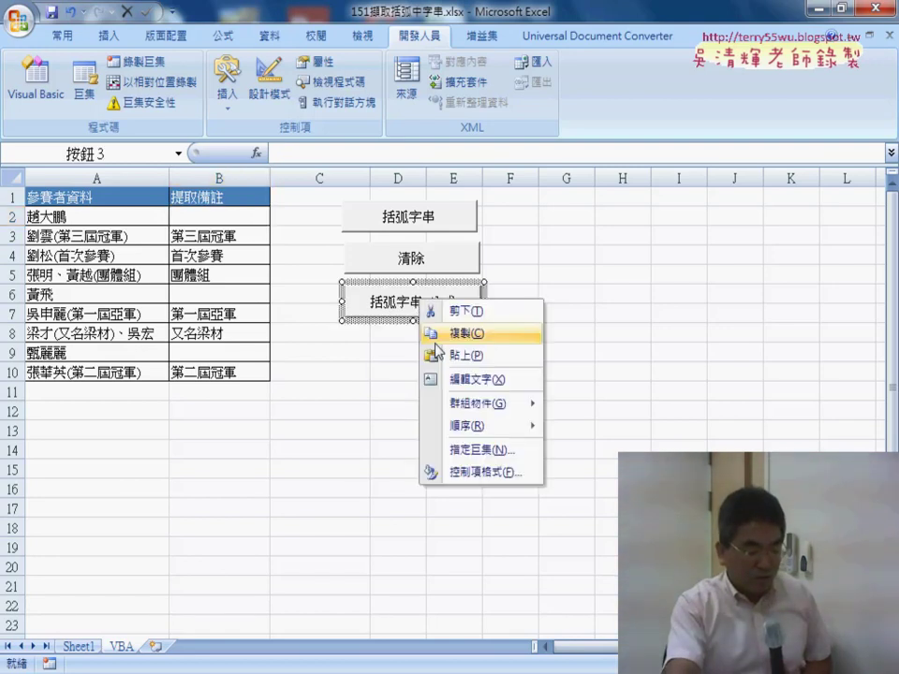
pyautogui.press('Escape')
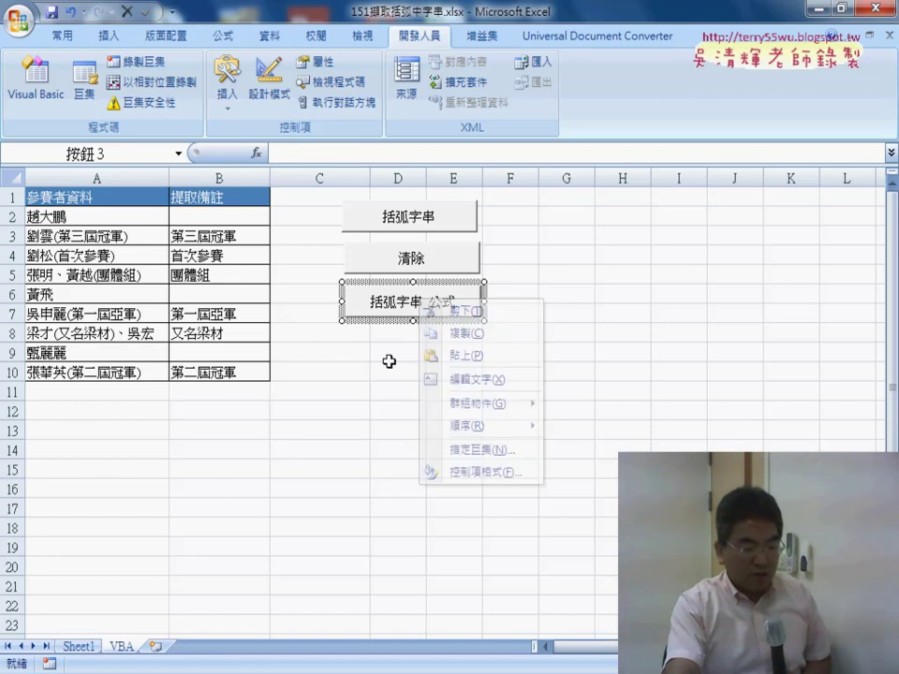
pyautogui.press('Escape')
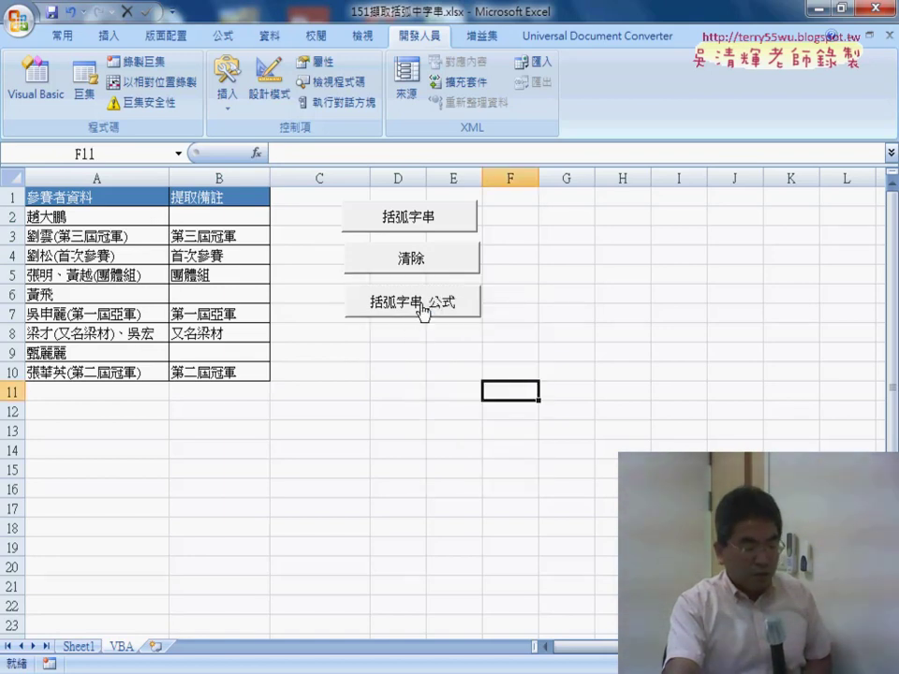
pyautogui.click(424, 305)
pyautogui.rightClick(425, 307)
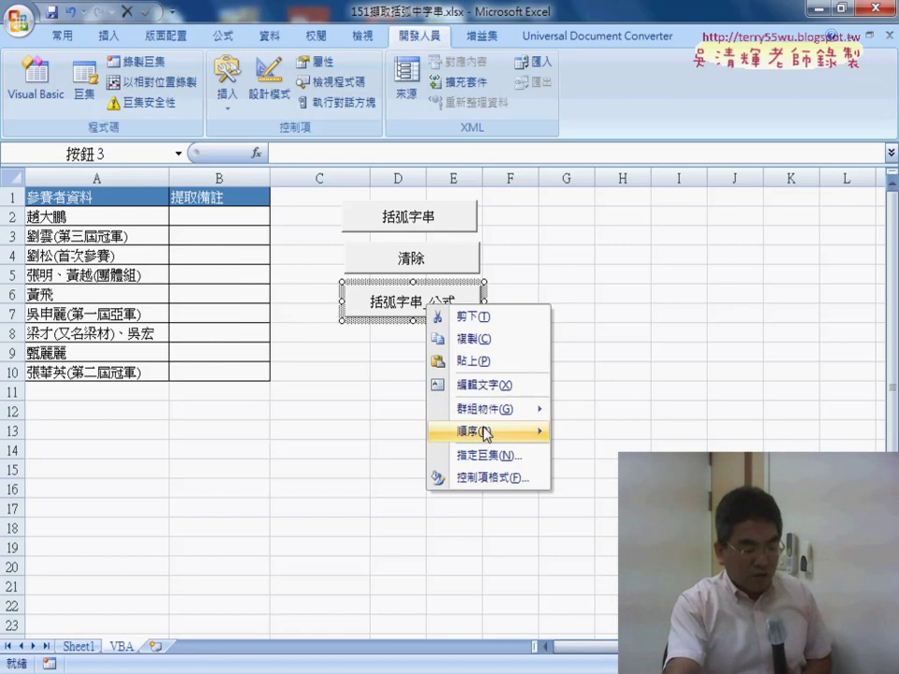
pyautogui.press('Escape')
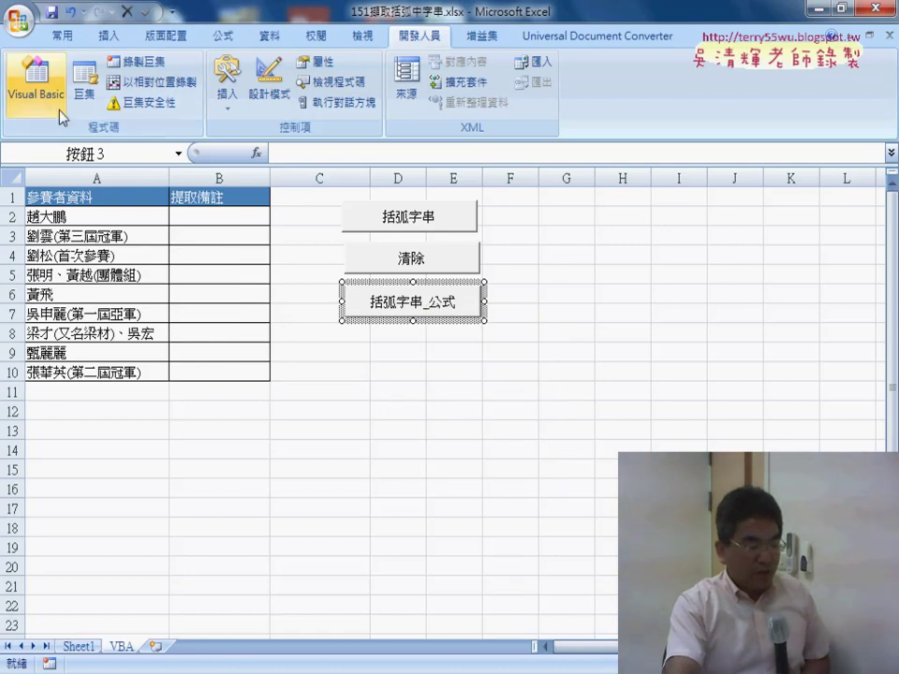
pyautogui.click(53, 101)
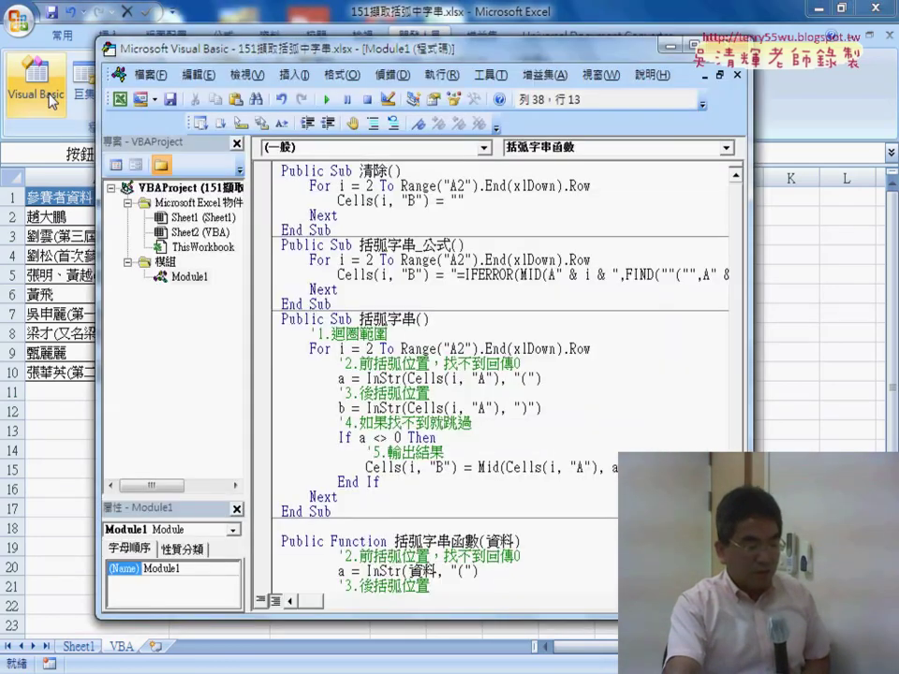
pyautogui.moveTo(171, 43); pyautogui.dragTo(120, 36)
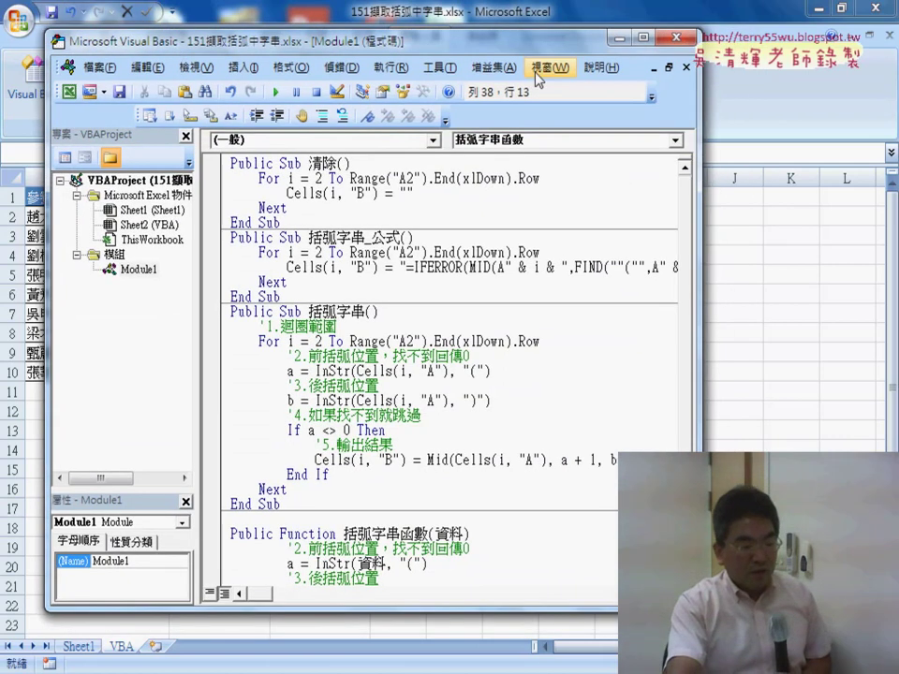
pyautogui.moveTo(445, 49); pyautogui.dragTo(403, 28)
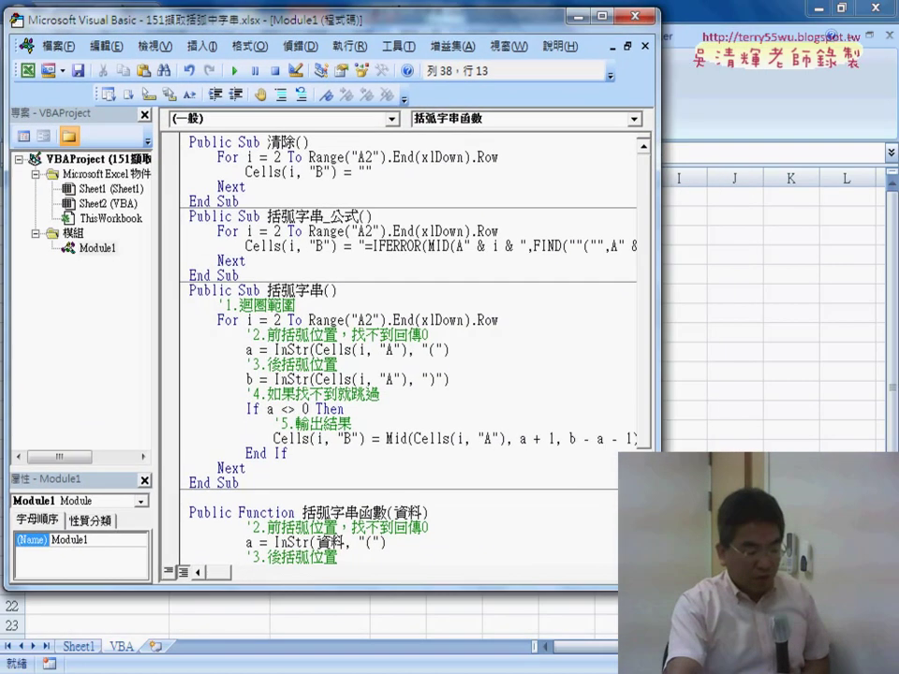
pyautogui.moveTo(660, 590); pyautogui.dragTo(714, 606)
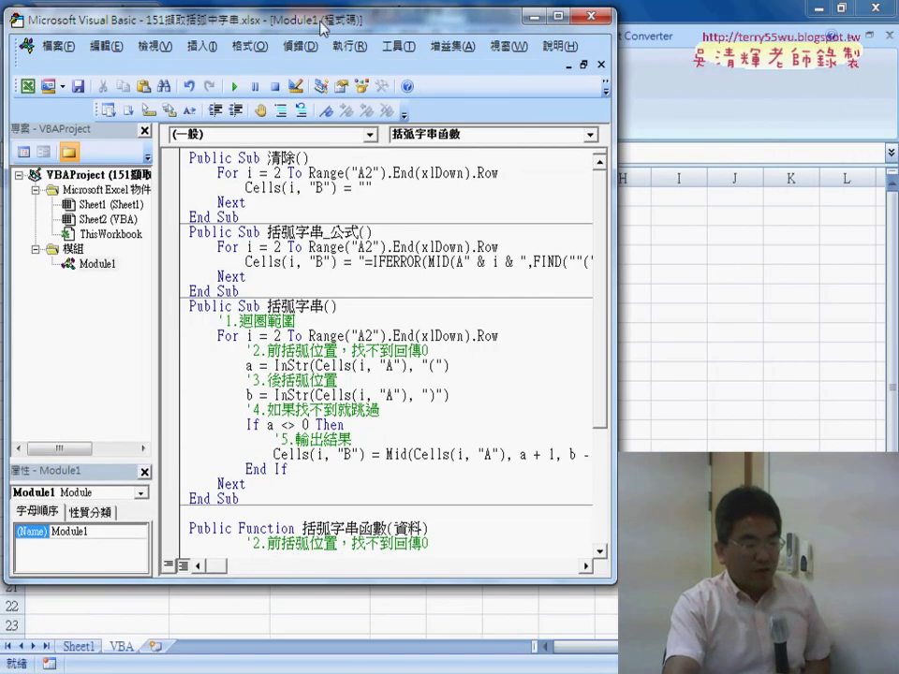
pyautogui.moveTo(326, 27)
pyautogui.mouseDown()
pyautogui.moveTo(610, 52)
pyautogui.moveTo(598, 39)
pyautogui.mouseUp()
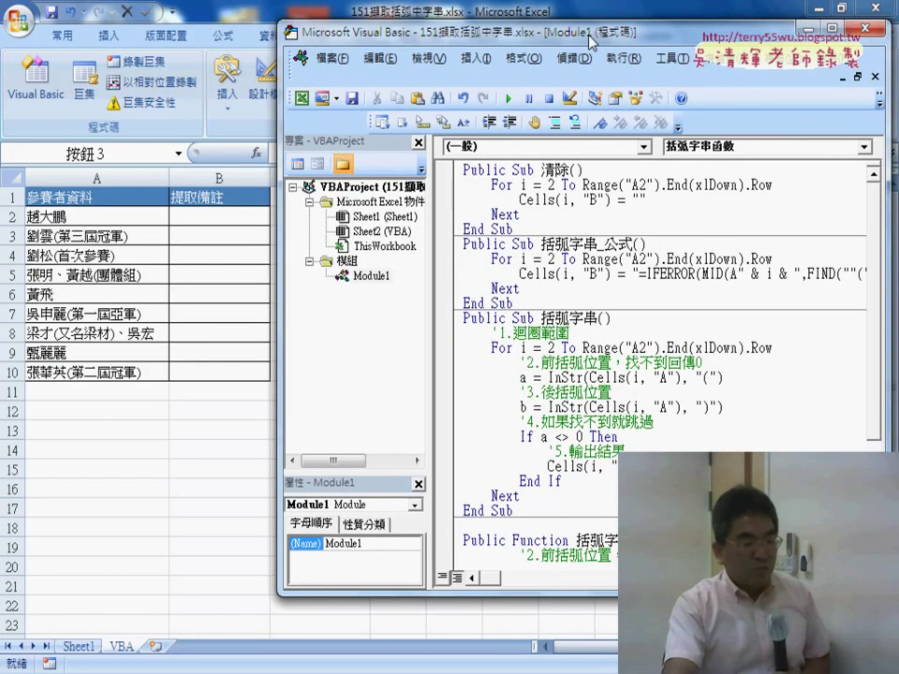
pyautogui.moveTo(368, 32); pyautogui.dragTo(487, 44)
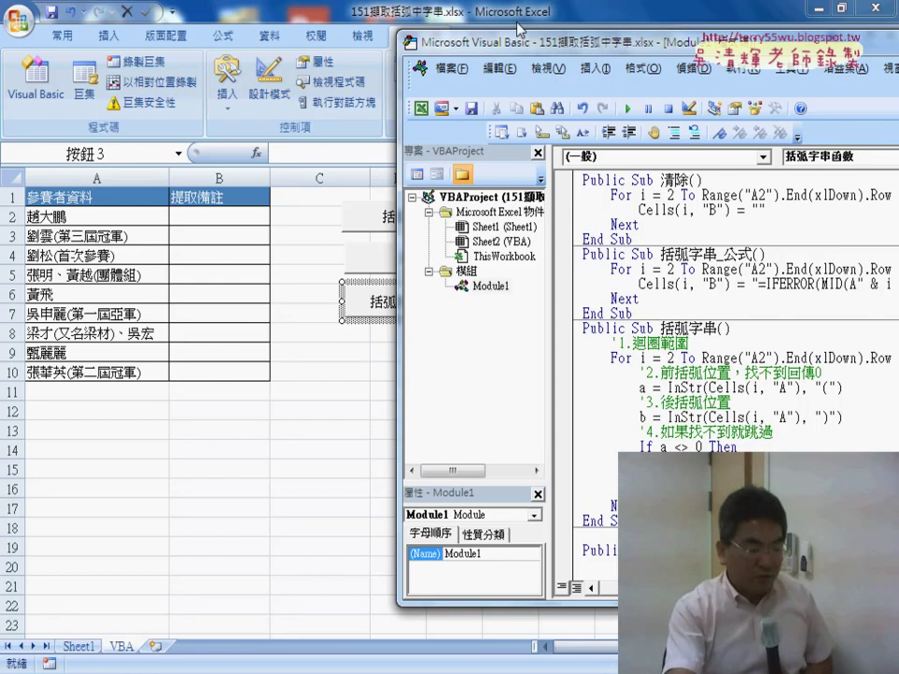
pyautogui.moveTo(527, 52); pyautogui.dragTo(386, 49)
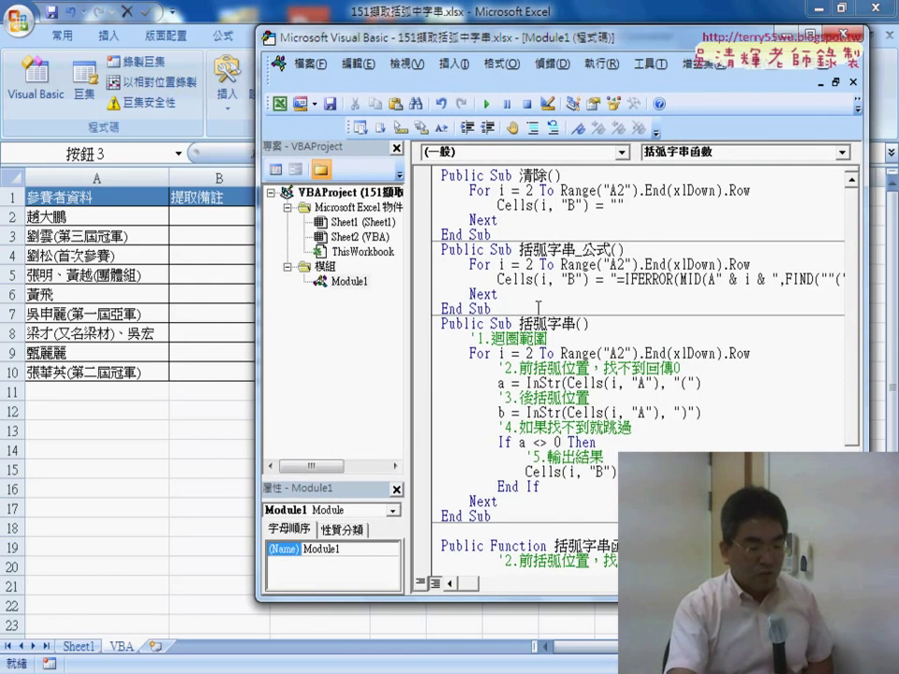
# Step: Remove Module1 from the project without exporting its code
pyautogui.rightClick(353, 284)
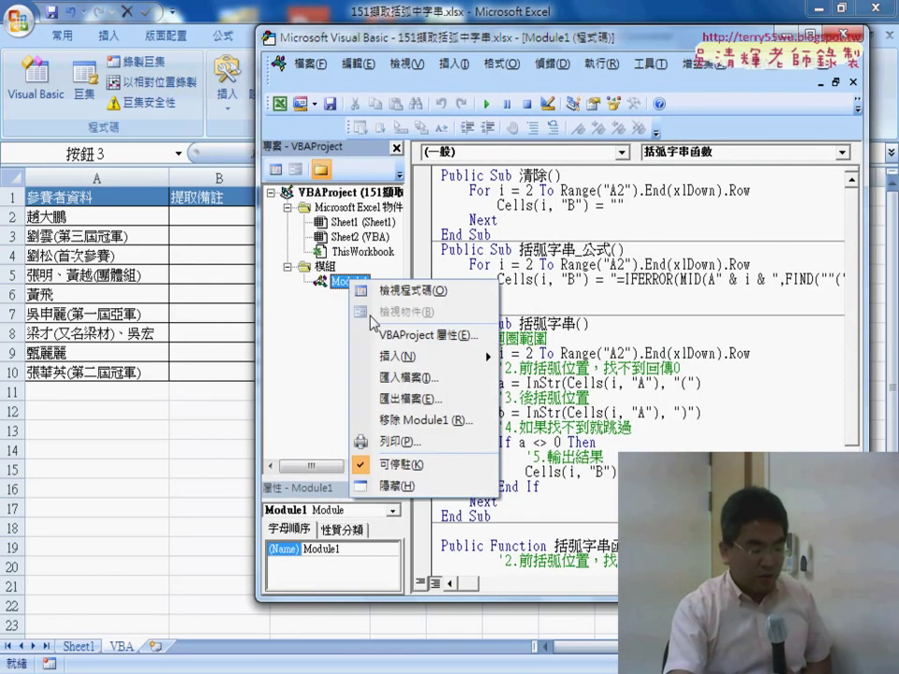
pyautogui.click(440, 419)
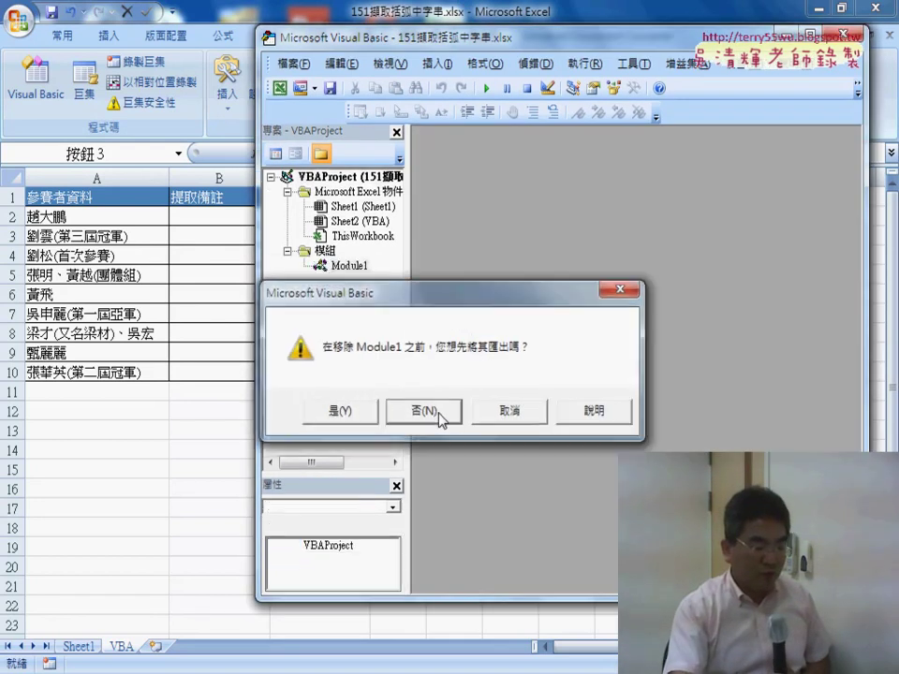
pyautogui.click(423, 411)
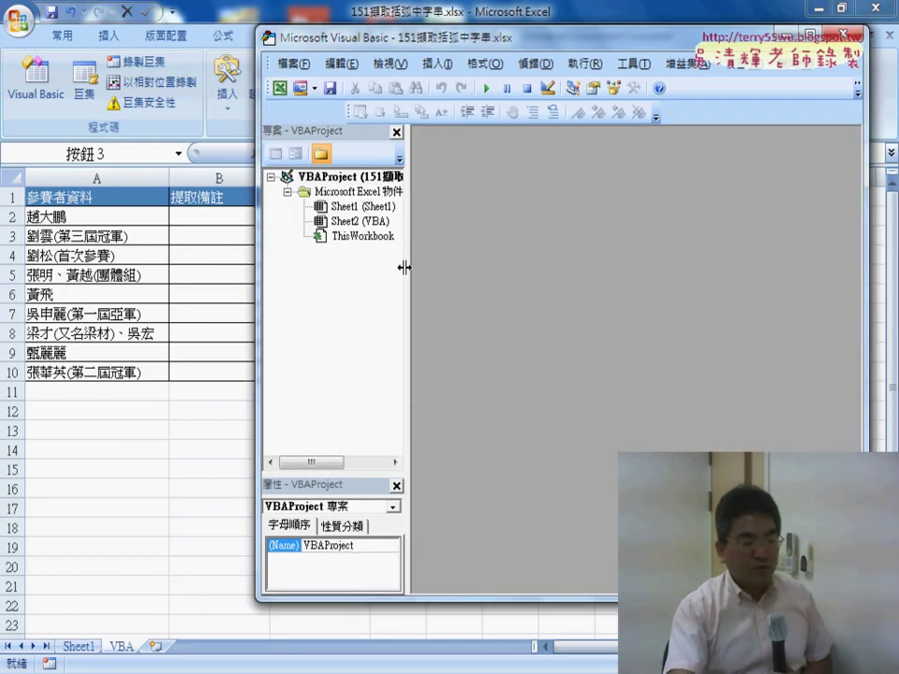
# Step: Insert a new empty module into the VBA project
pyautogui.moveTo(405, 268); pyautogui.dragTo(452, 269)
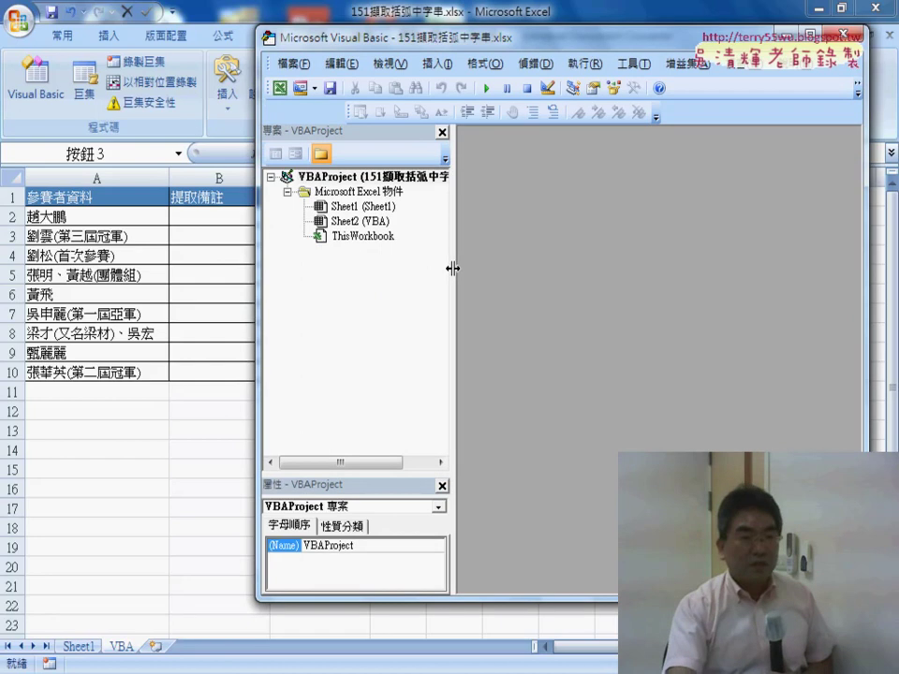
pyautogui.rightClick(334, 228)
pyautogui.moveTo(379, 294)
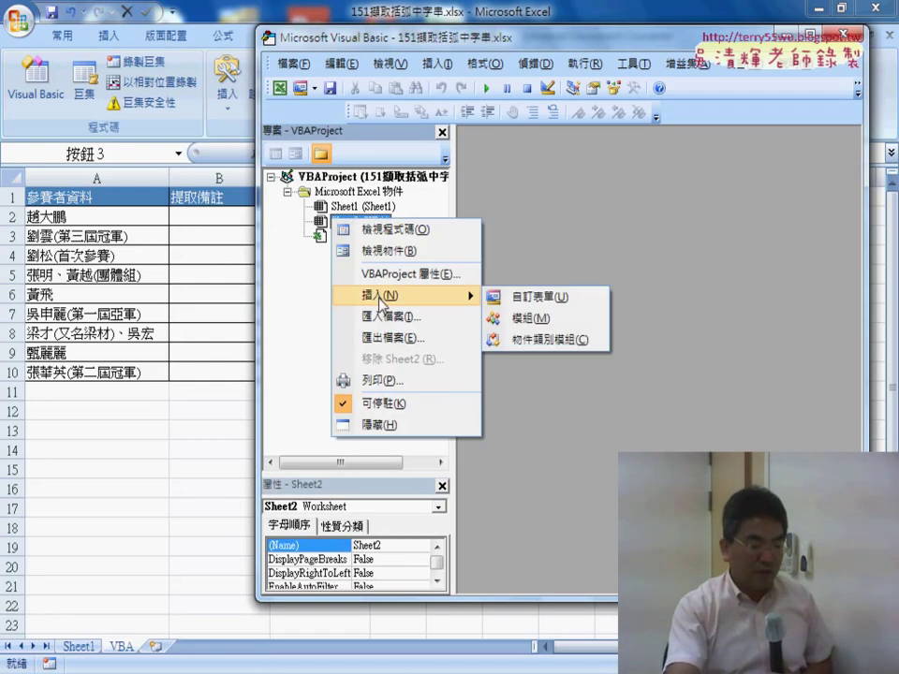
pyautogui.click(536, 323)
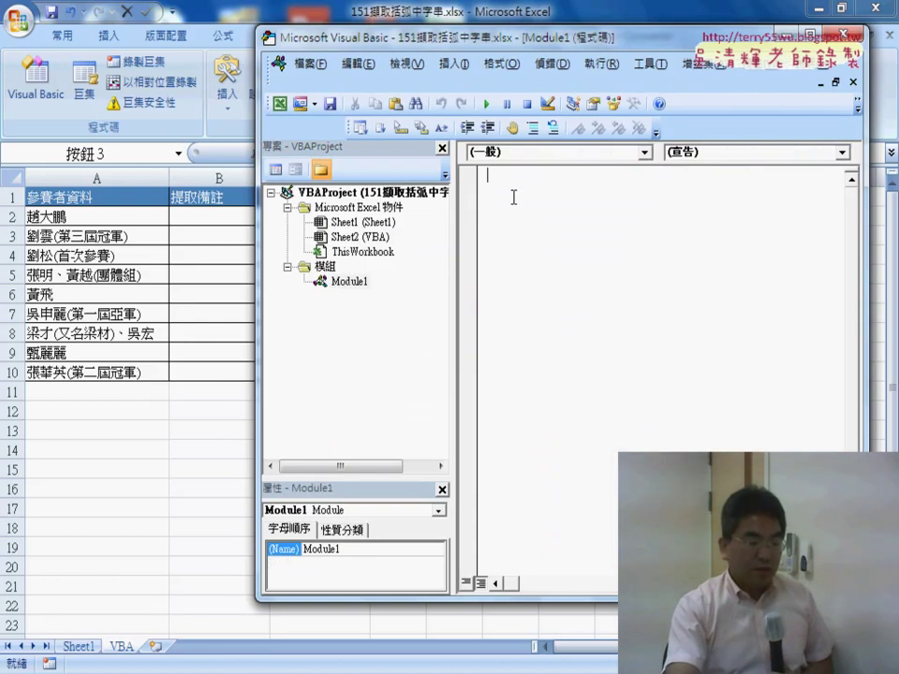
pyautogui.moveTo(393, 38); pyautogui.dragTo(628, 54)
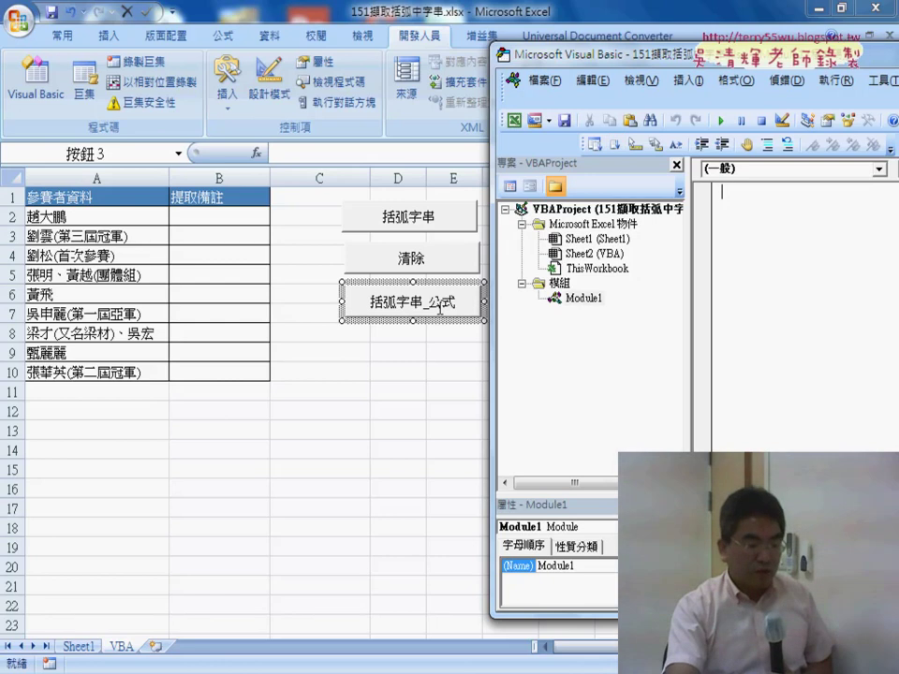
pyautogui.moveTo(620, 59); pyautogui.dragTo(380, 36)
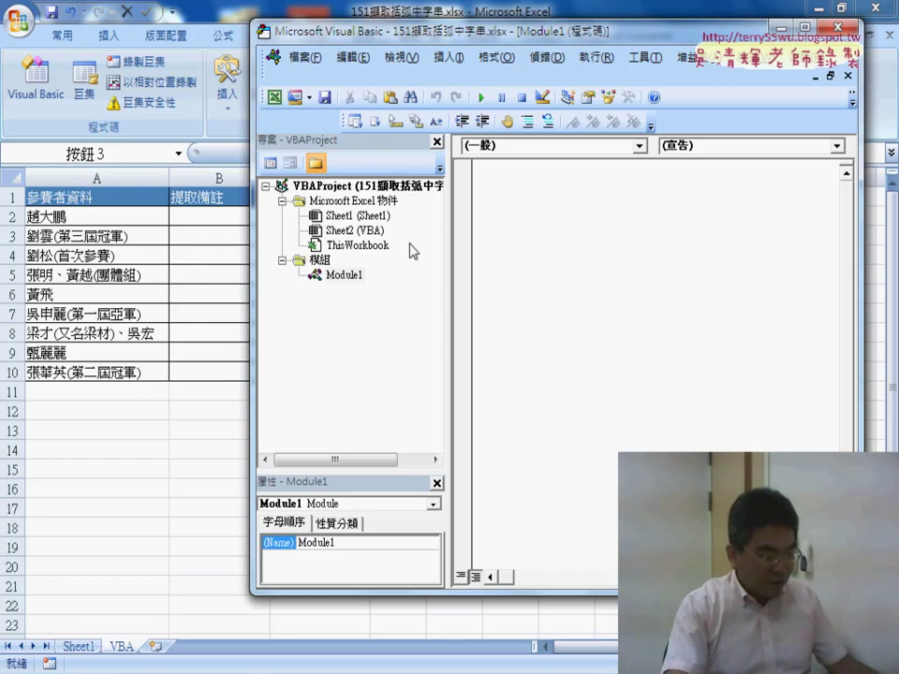
# Step: Add a Public Sub procedure named 括弧字串_公式 through the Insert Procedure dialog
pyautogui.click(447, 57)
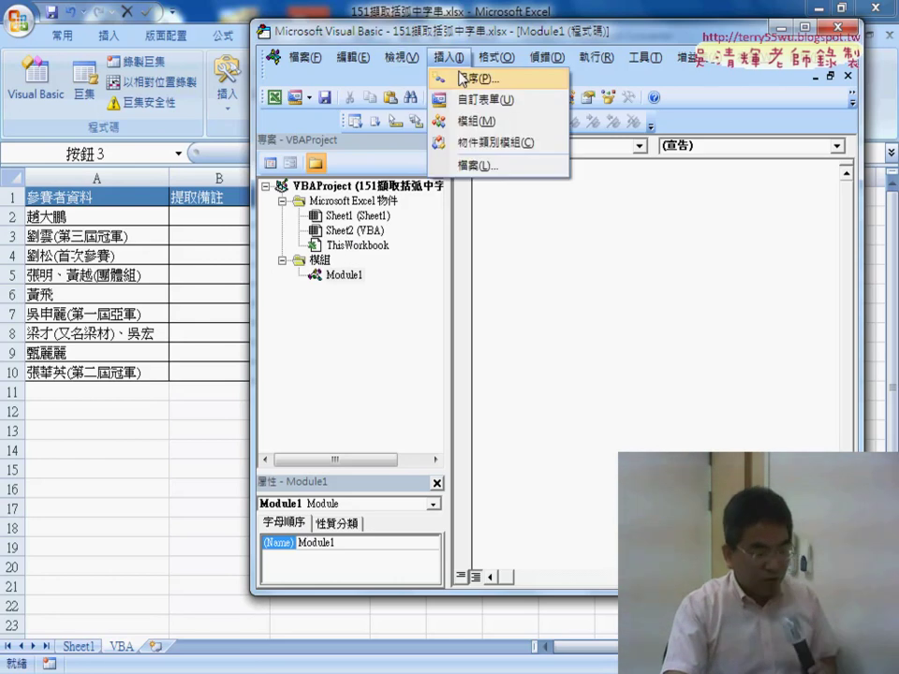
pyautogui.click(465, 76)
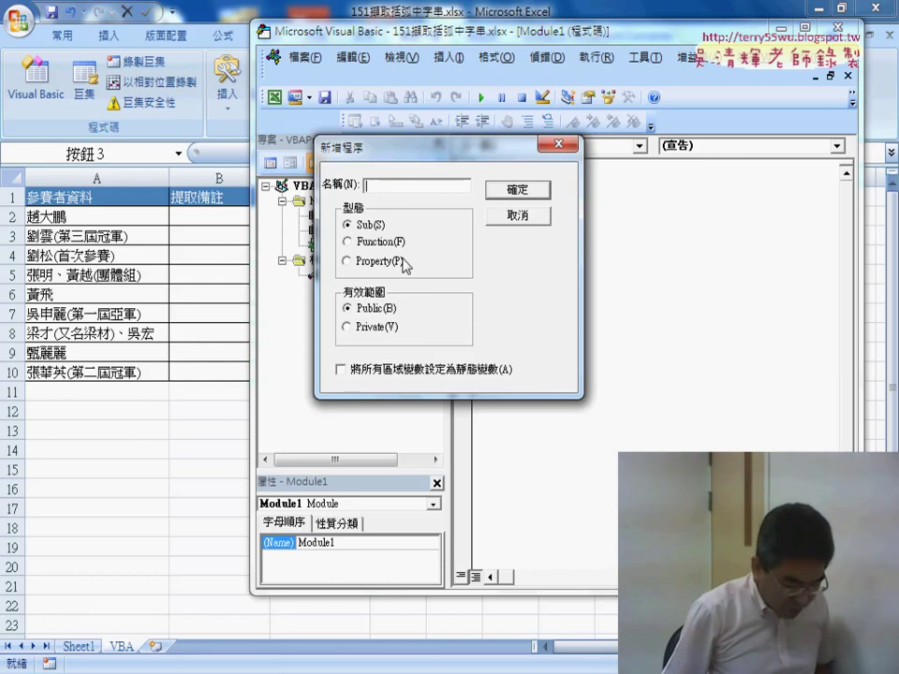
pyautogui.write('括')
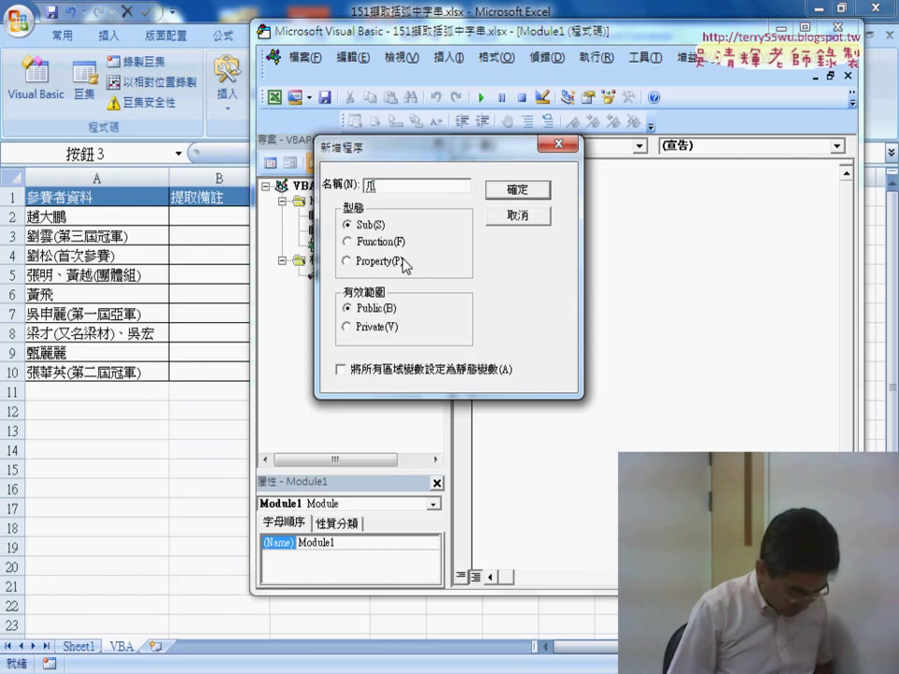
pyautogui.write('弧自字串')
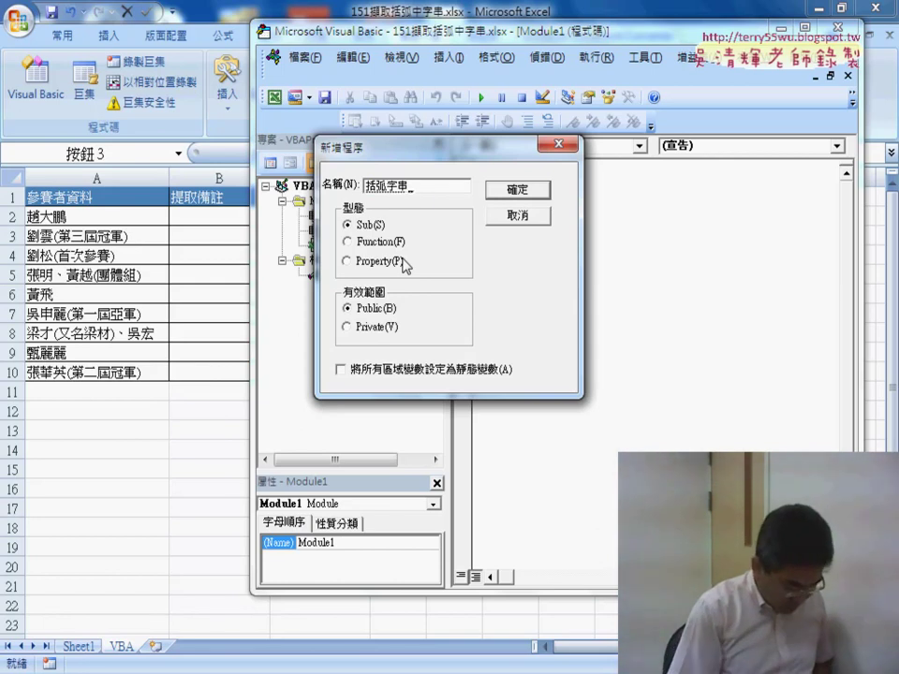
pyautogui.write('公式')
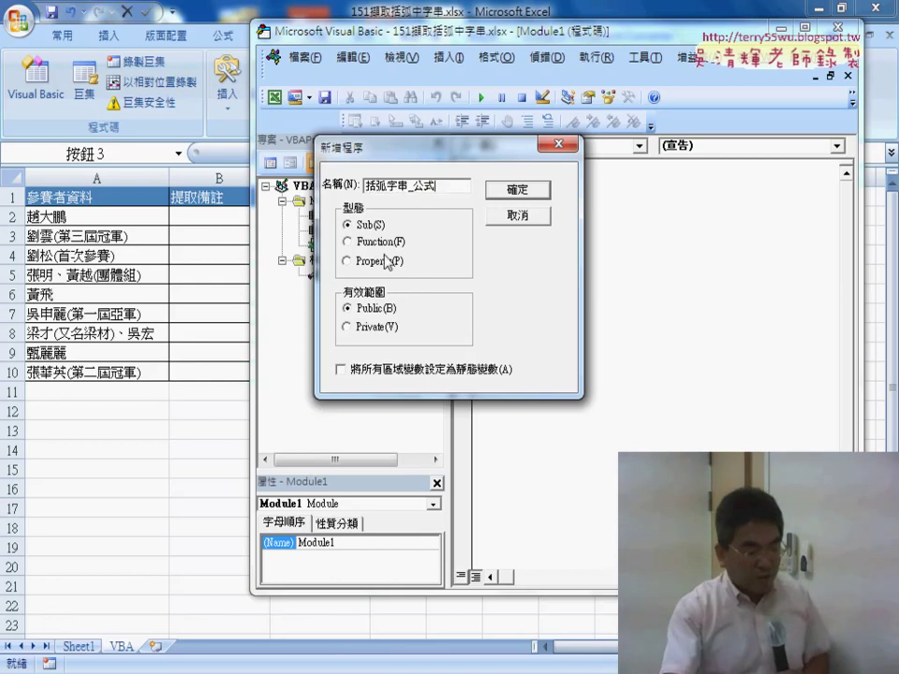
pyautogui.click(362, 243)
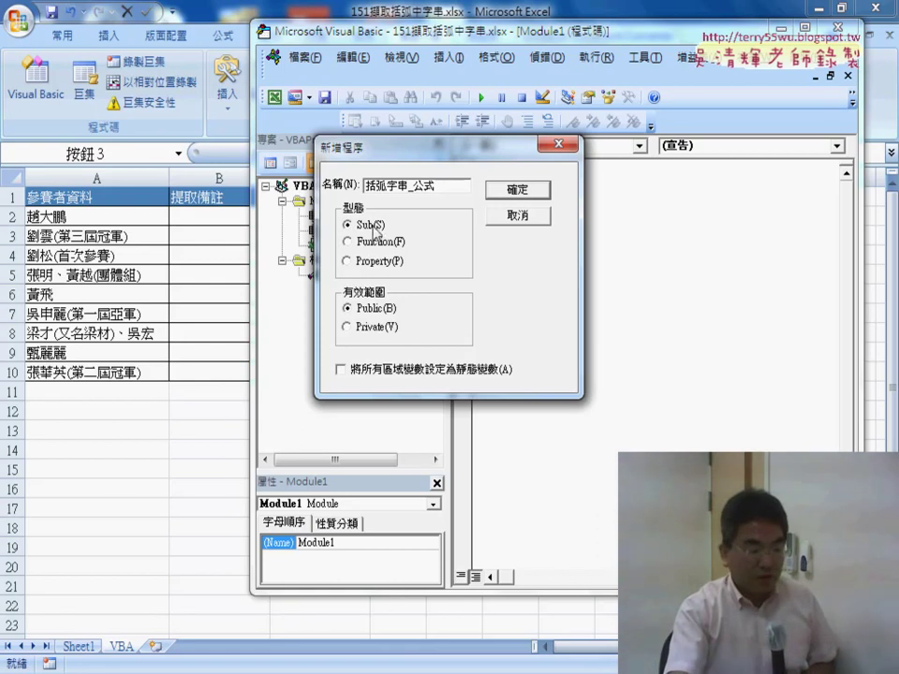
pyautogui.click(518, 190)
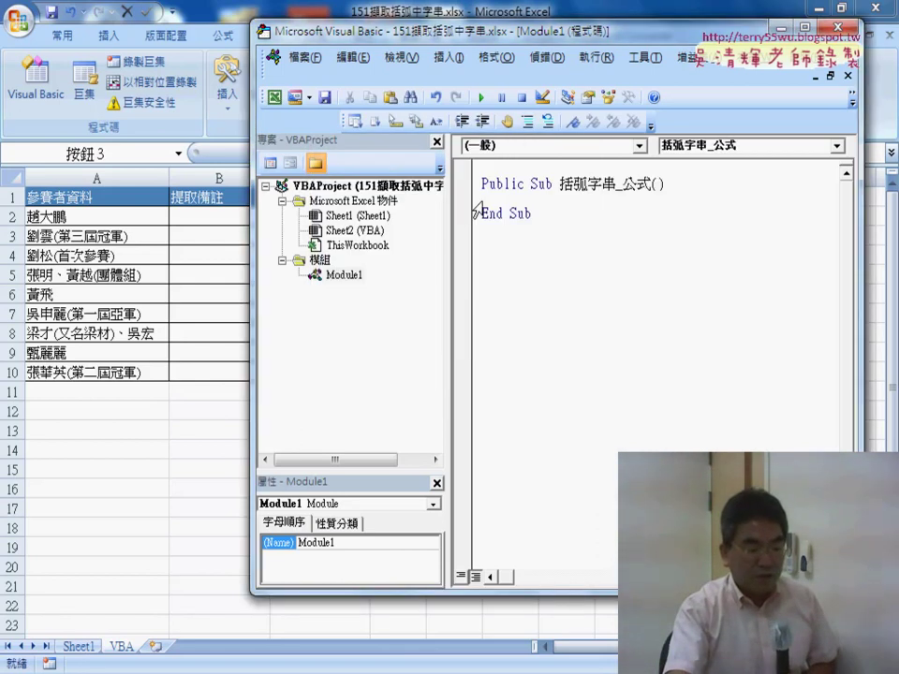
# Step: Highlight Public, Sub, the name 括弧字串_公式 and its parentheses in the procedure header
pyautogui.moveTo(448, 204); pyautogui.dragTo(400, 204)
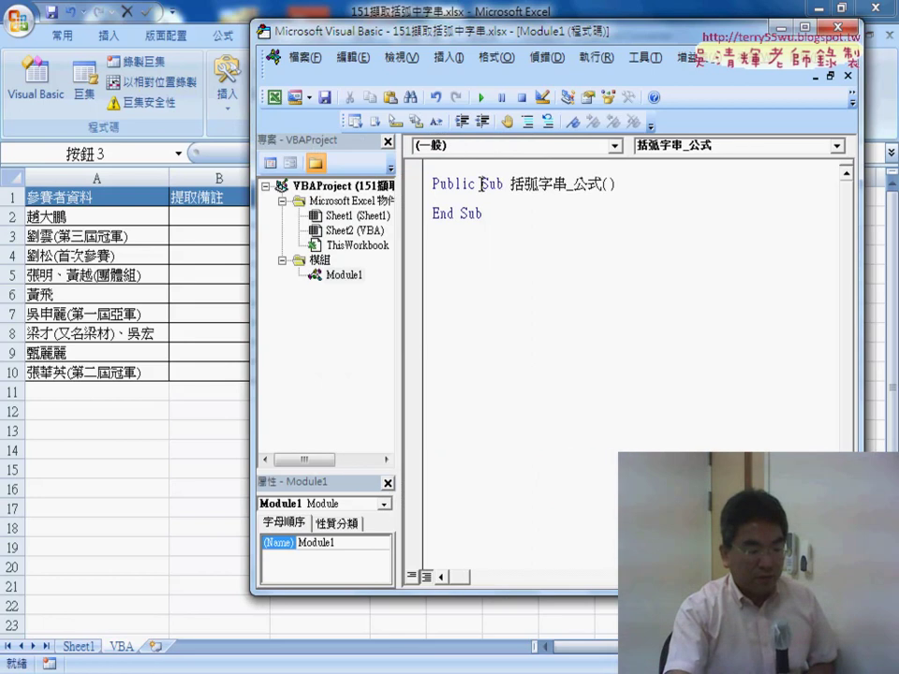
pyautogui.moveTo(481, 183); pyautogui.dragTo(504, 184)
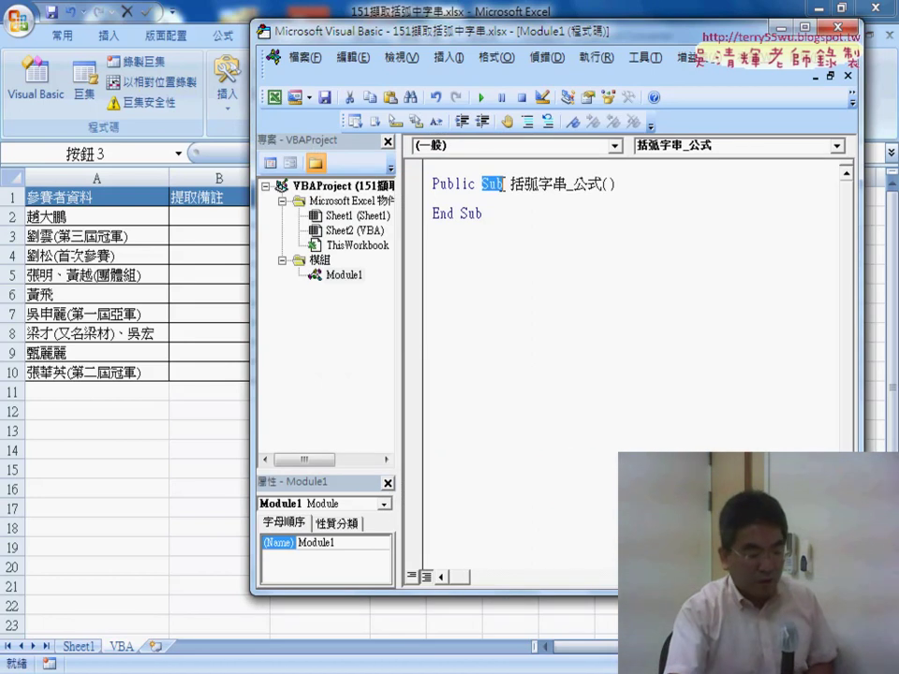
pyautogui.moveTo(433, 184); pyautogui.dragTo(474, 184)
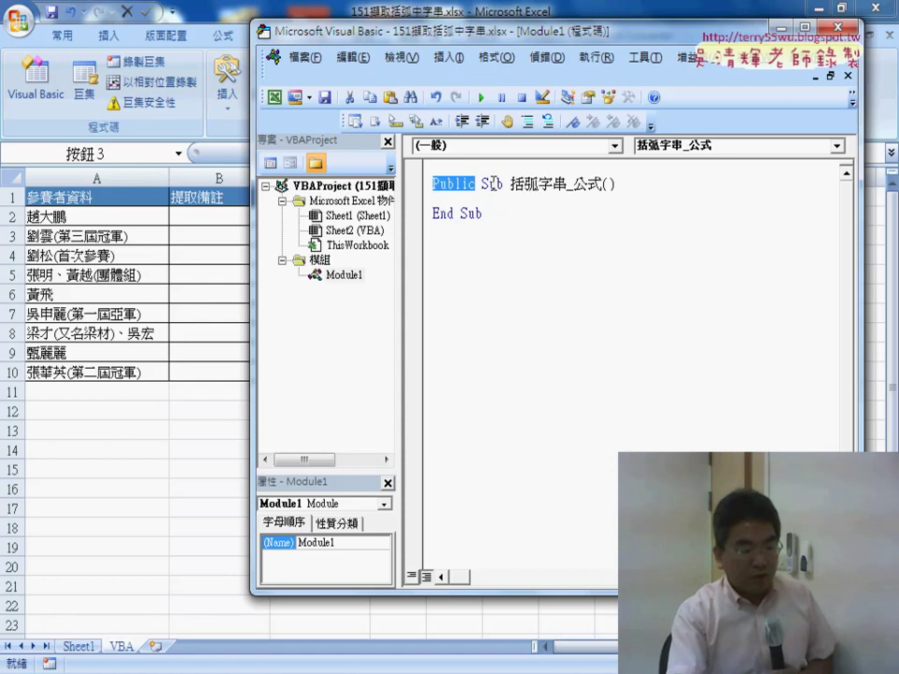
pyautogui.moveTo(510, 183); pyautogui.dragTo(614, 184)
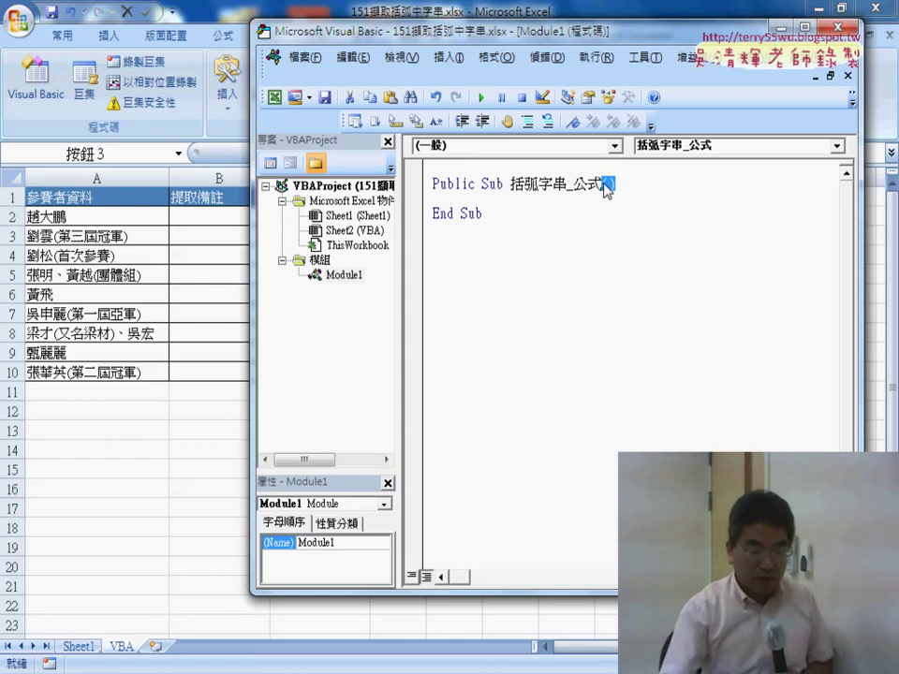
pyautogui.press('Delete')
pyautogui.press('Down')
pyautogui.press('Down')
pyautogui.press('Down')
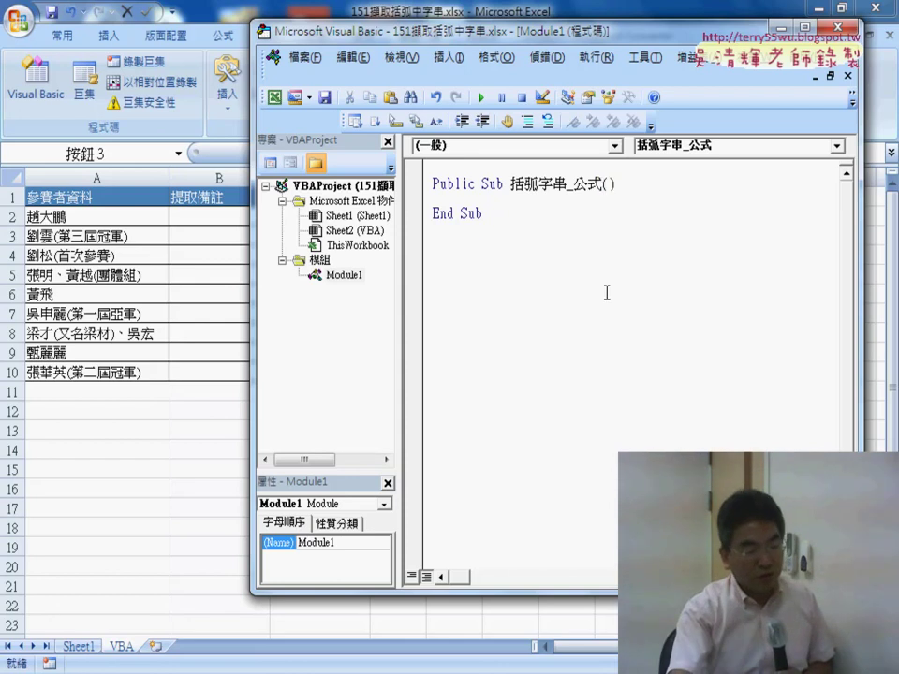
pyautogui.moveTo(624, 186); pyautogui.dragTo(604, 186)
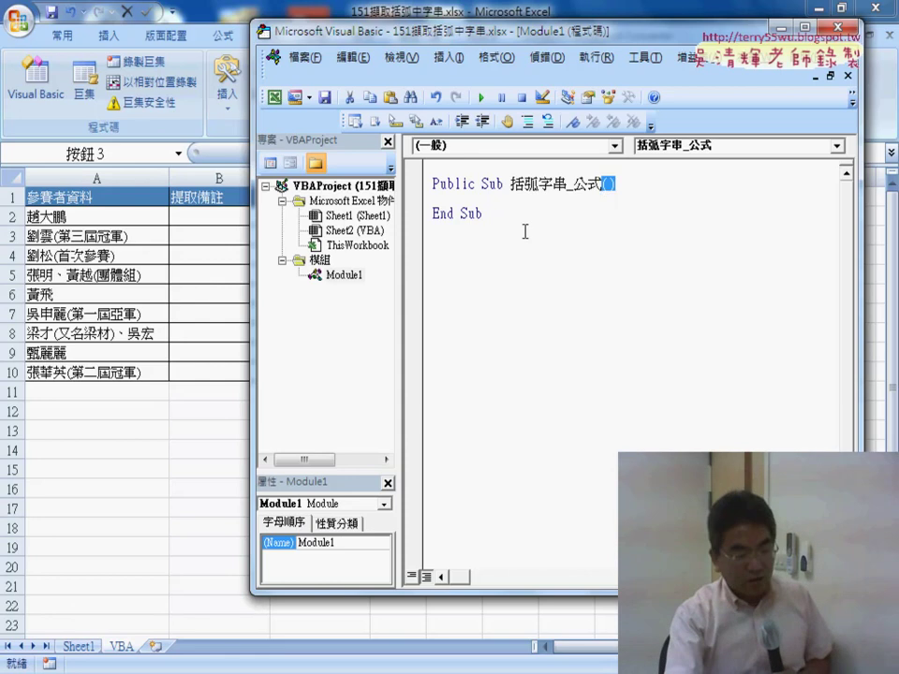
# Step: Delete the End Sub line of the 括弧字串_公式 procedure
pyautogui.moveTo(483, 213); pyautogui.dragTo(432, 213)
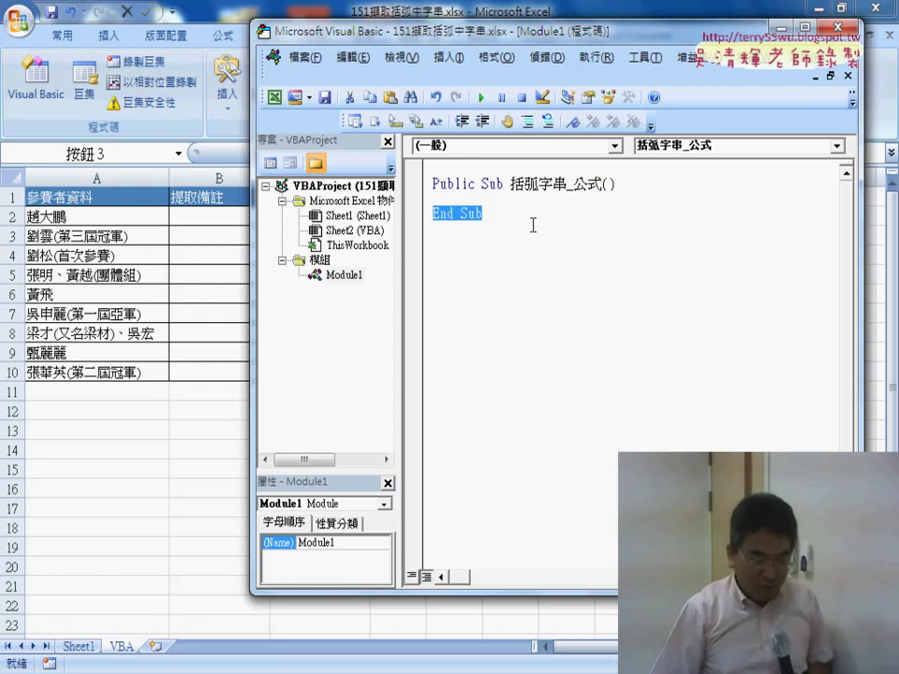
pyautogui.press('Delete')
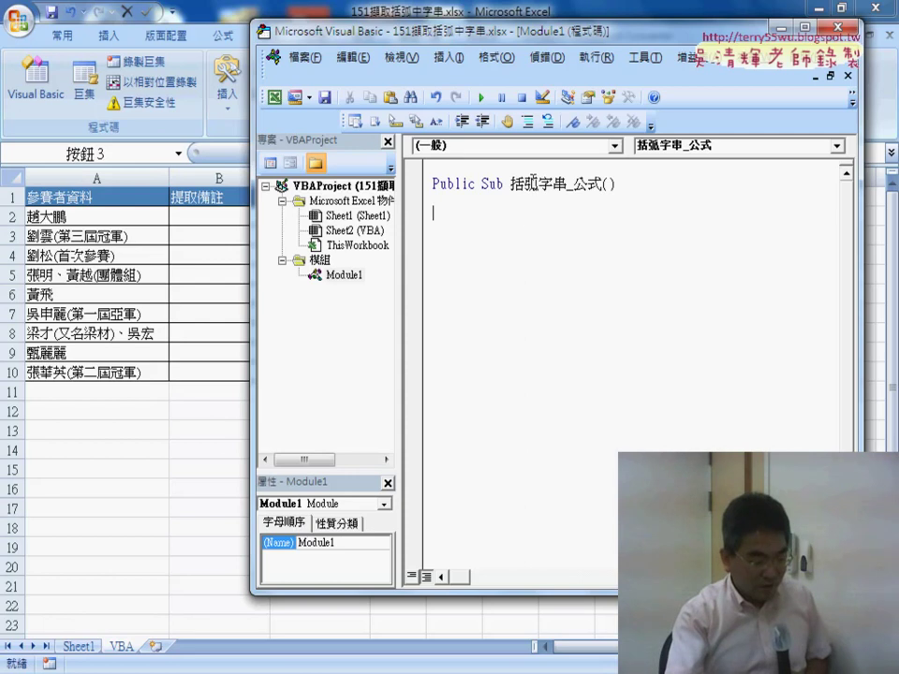
pyautogui.click(378, 217)
pyautogui.click(506, 267)
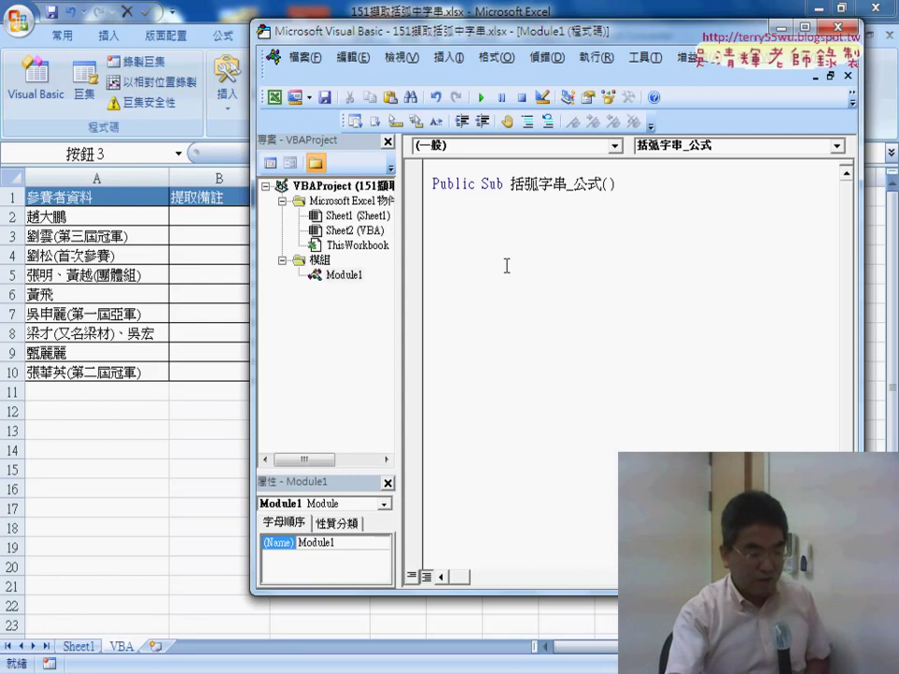
# Step: Run the macro, dismiss the missing End Sub compile error, and undo to restore End Sub
pyautogui.click(481, 97)
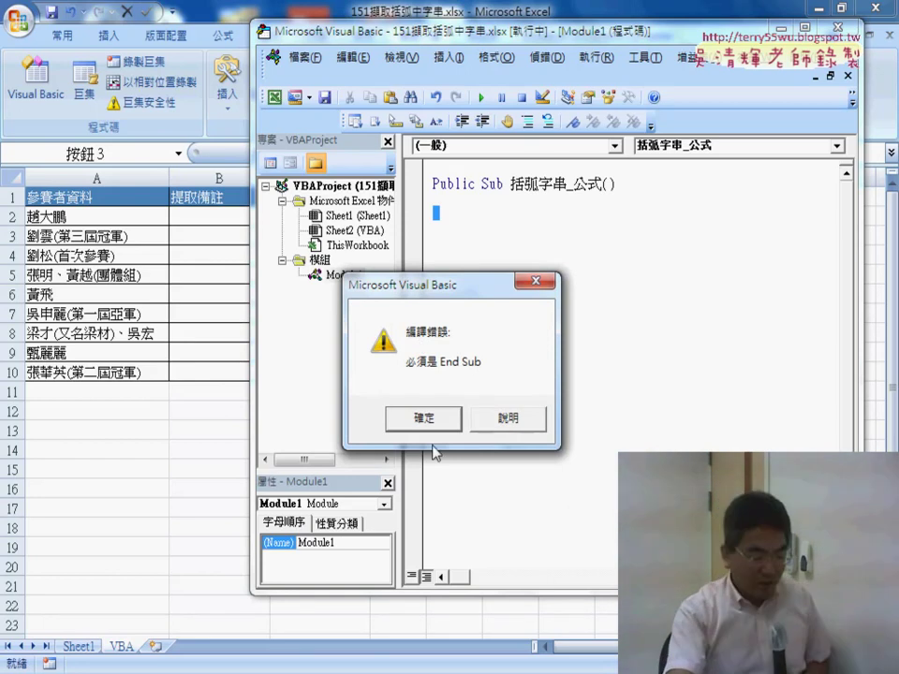
pyautogui.click(418, 415)
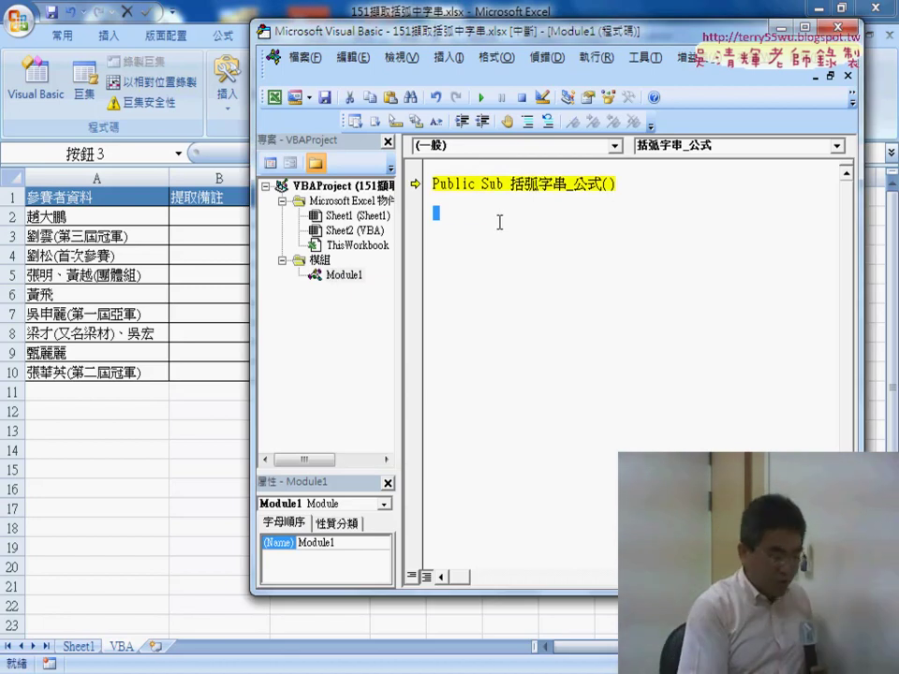
pyautogui.hotkey('ctrl', 'z')
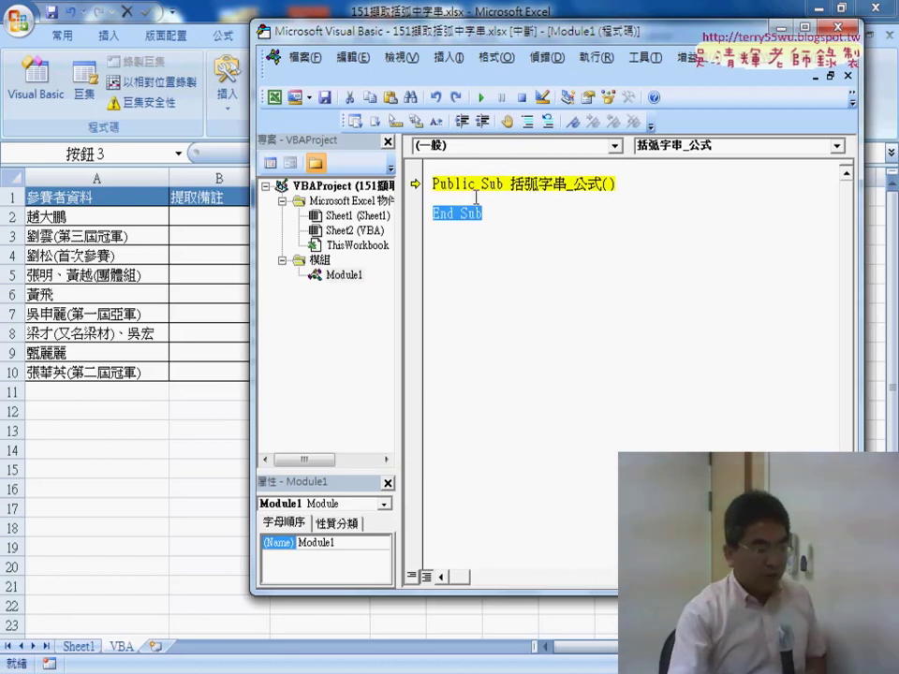
pyautogui.moveTo(464, 37); pyautogui.dragTo(549, 45)
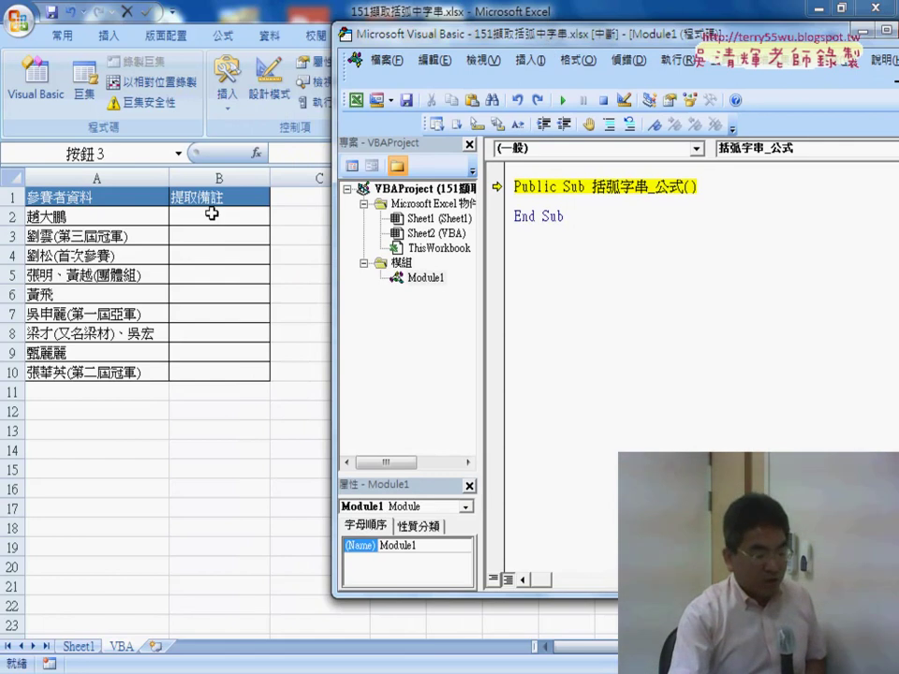
pyautogui.press('Tab')
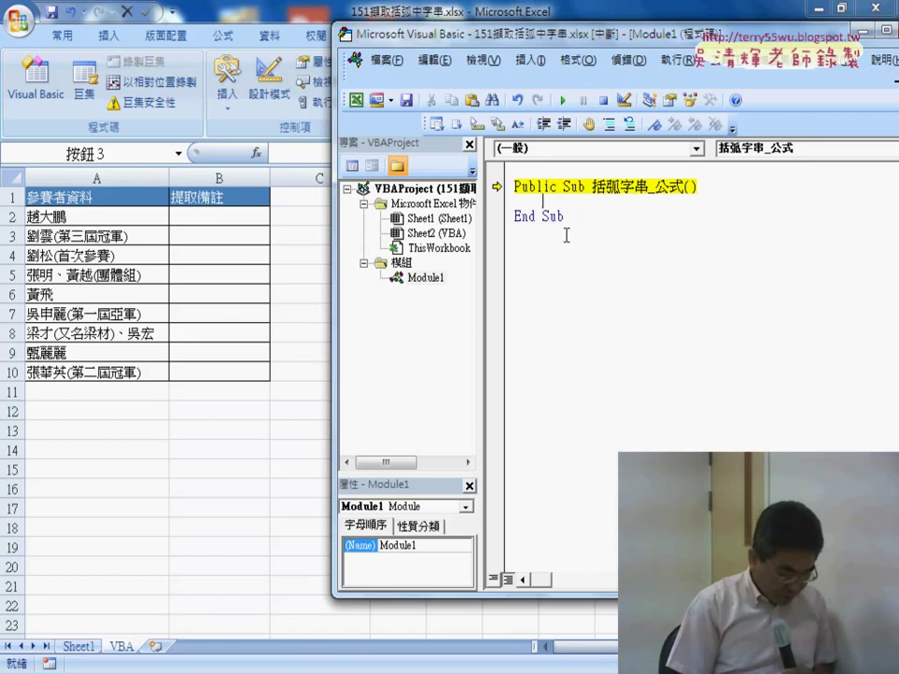
# Step: Write an empty For i = 2 To 10 … Next loop inside 括弧字串_公式
pyautogui.write('for i')
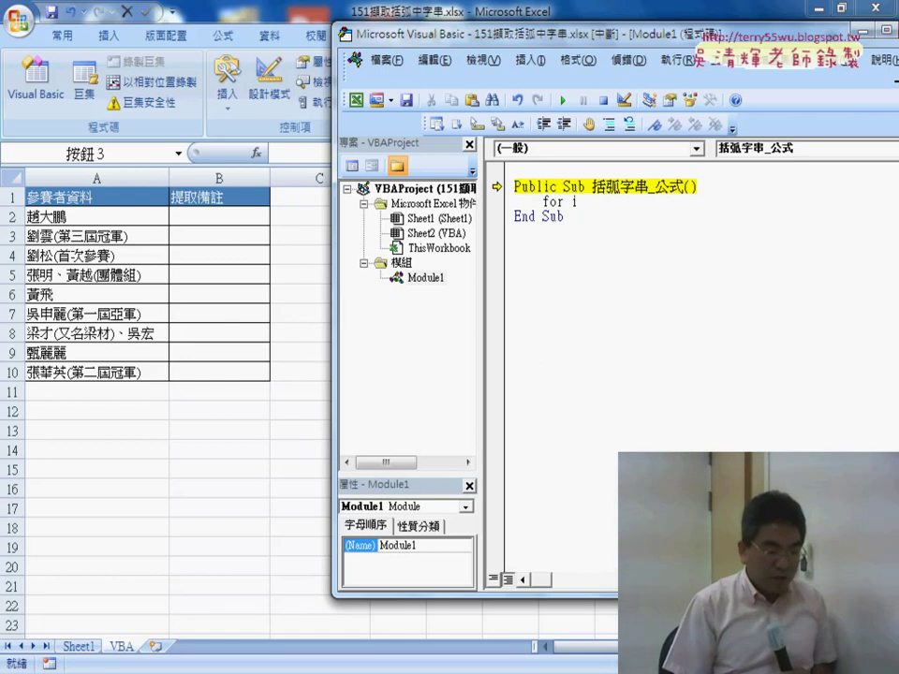
pyautogui.write('=')
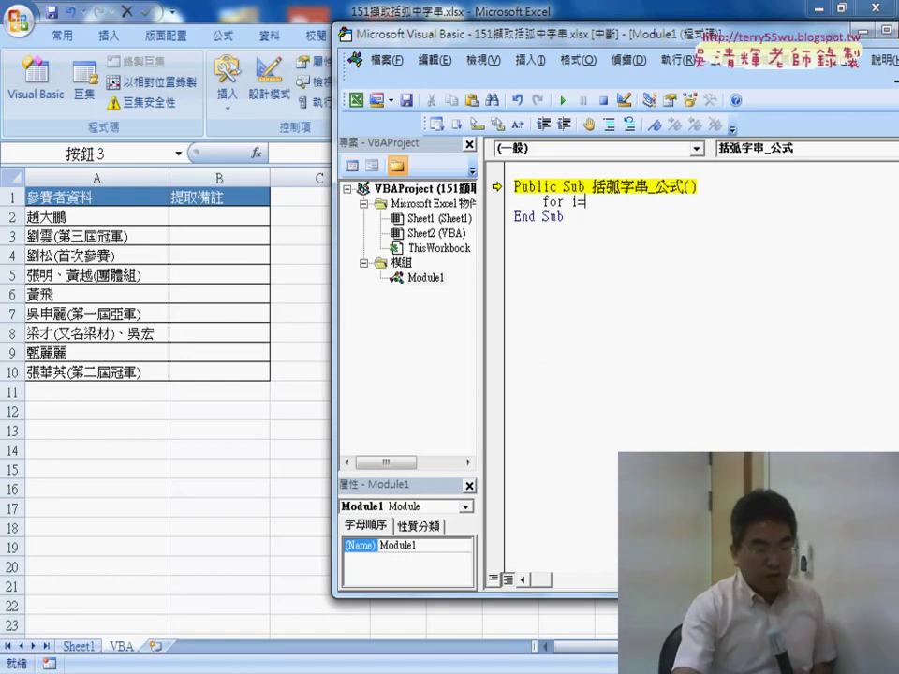
pyautogui.doubleClick(573, 201)
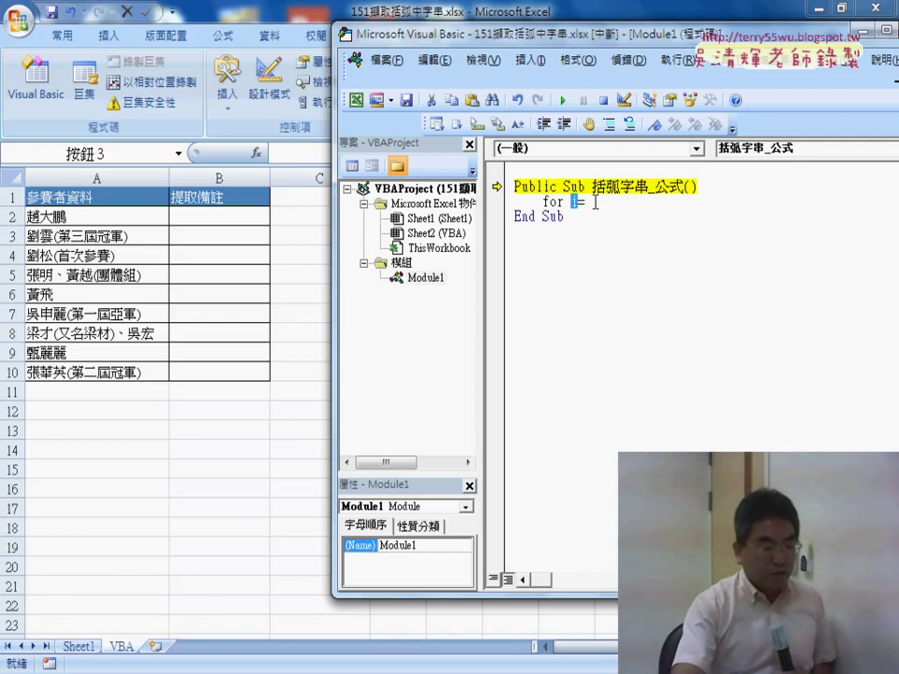
pyautogui.click(626, 202)
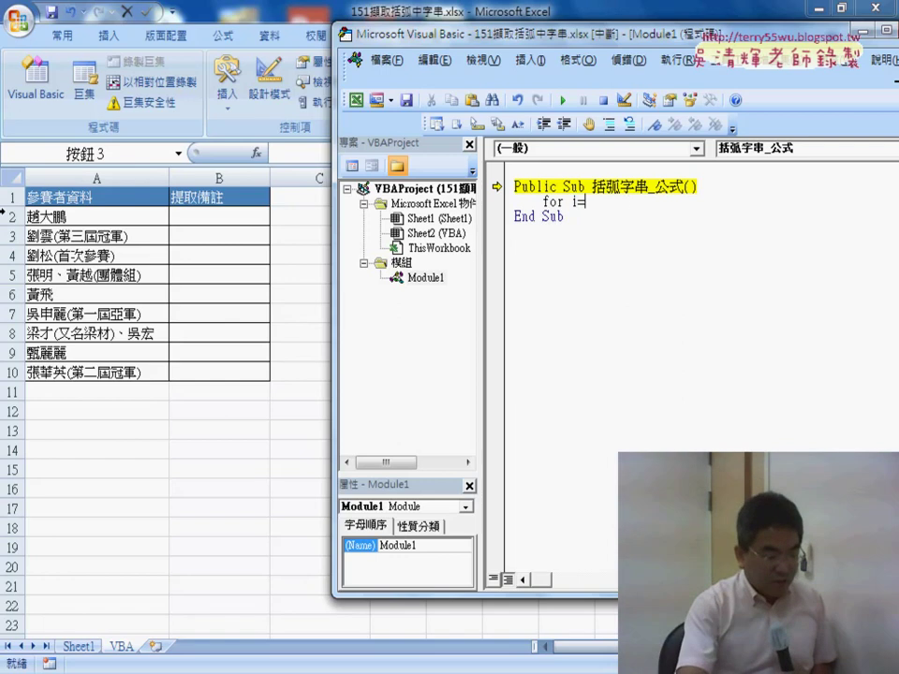
pyautogui.write('2')
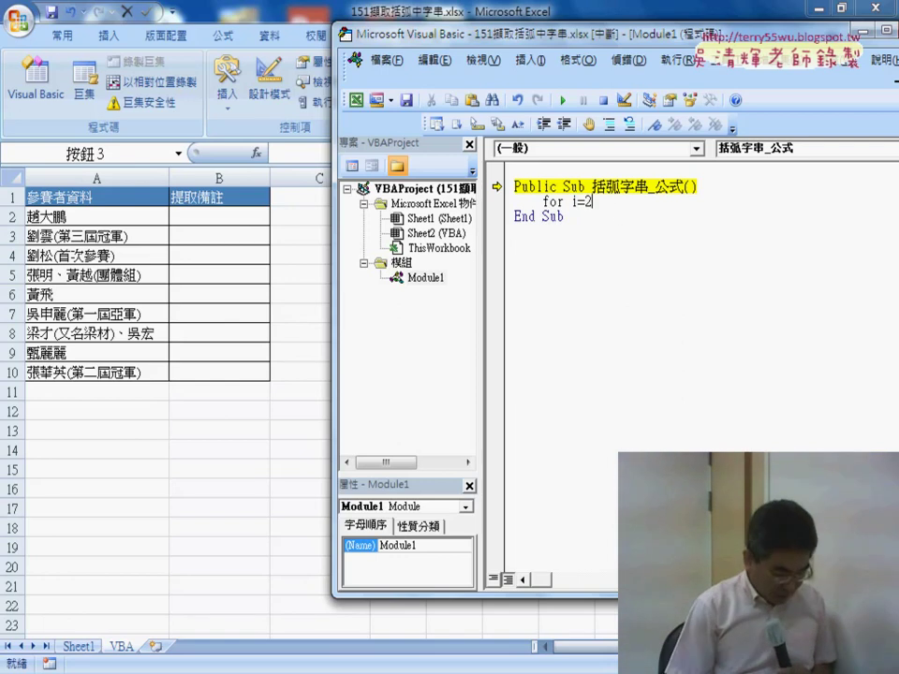
pyautogui.write(' to')
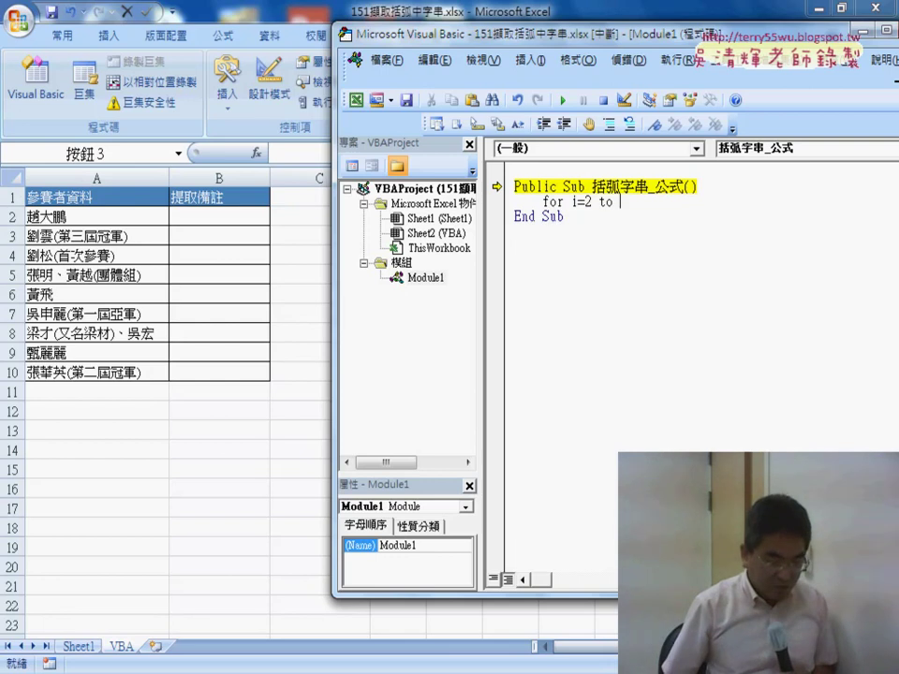
pyautogui.write('0')
pyautogui.press('Return')
pyautogui.press('Return')
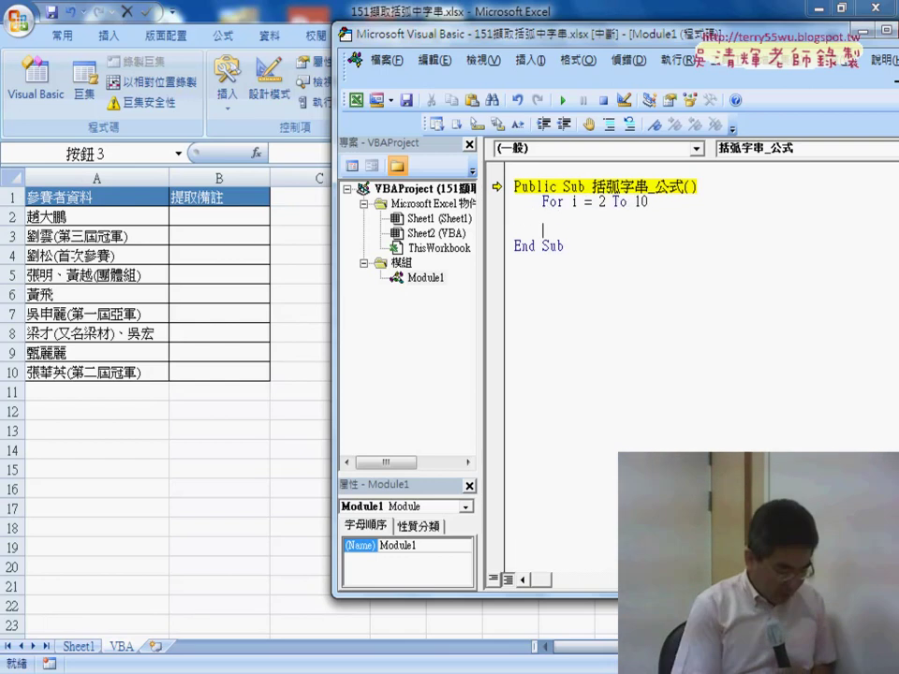
pyautogui.write('next')
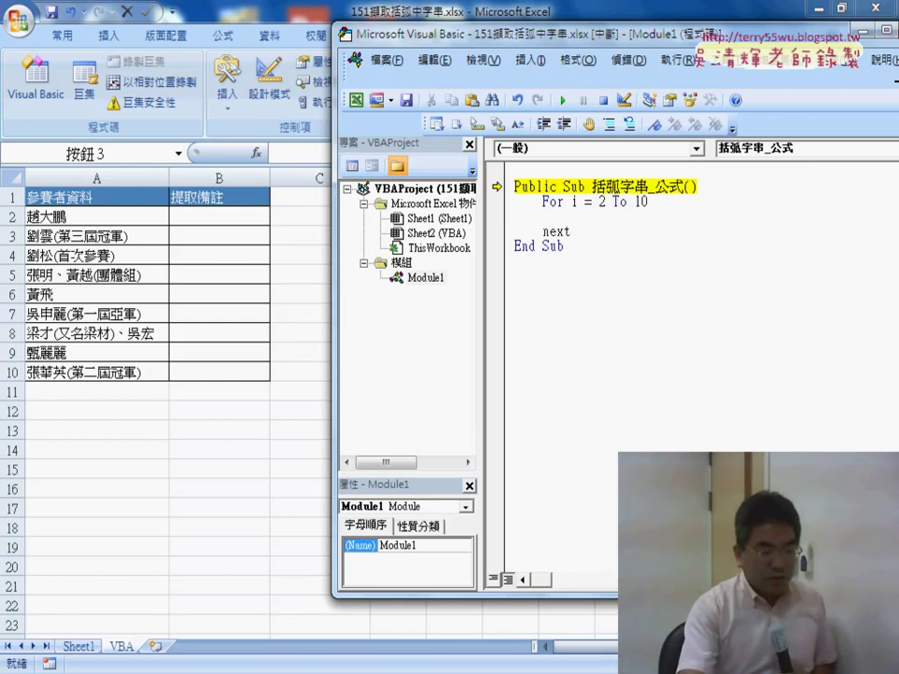
pyautogui.click(738, 322)
pyautogui.doubleClick(602, 202)
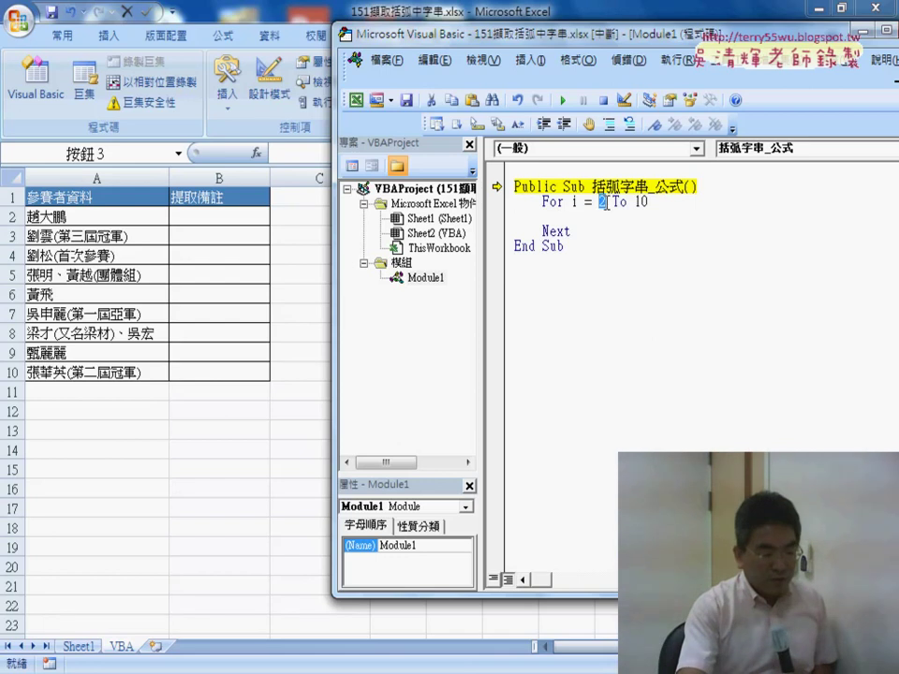
pyautogui.click(598, 208)
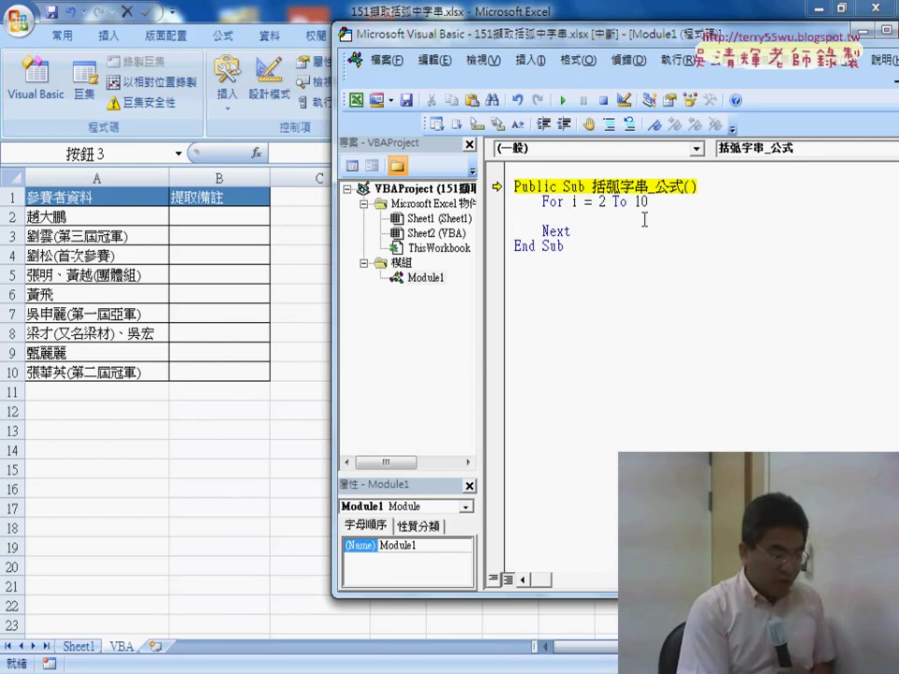
# Step: Start the loop body with Cells(i, "B") = and dismiss the resulting compile error
pyautogui.write('ce')
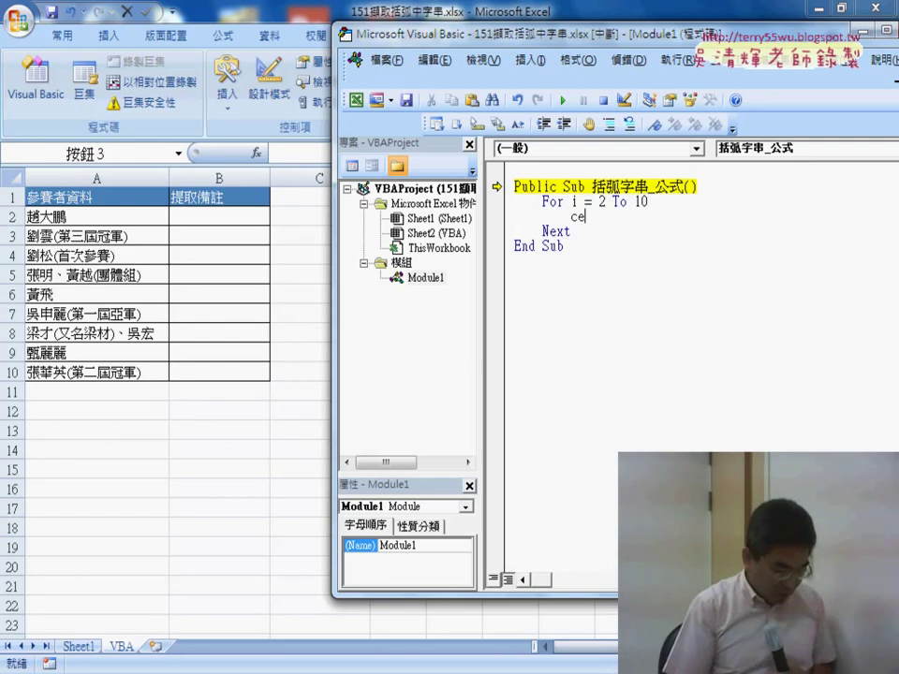
pyautogui.write('ls')
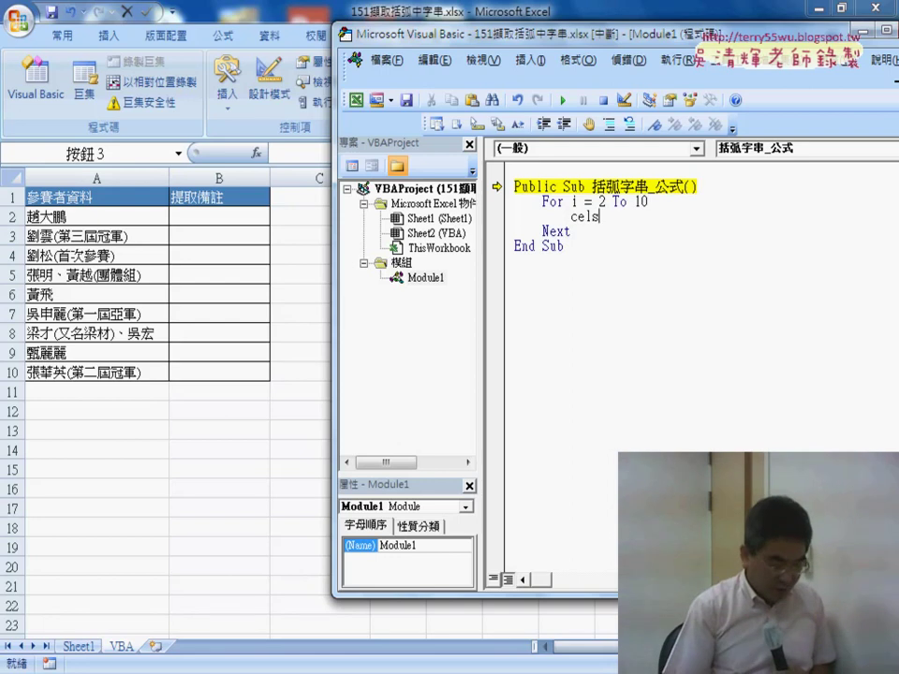
pyautogui.press('BackSpace')
pyautogui.press('BackSpace')
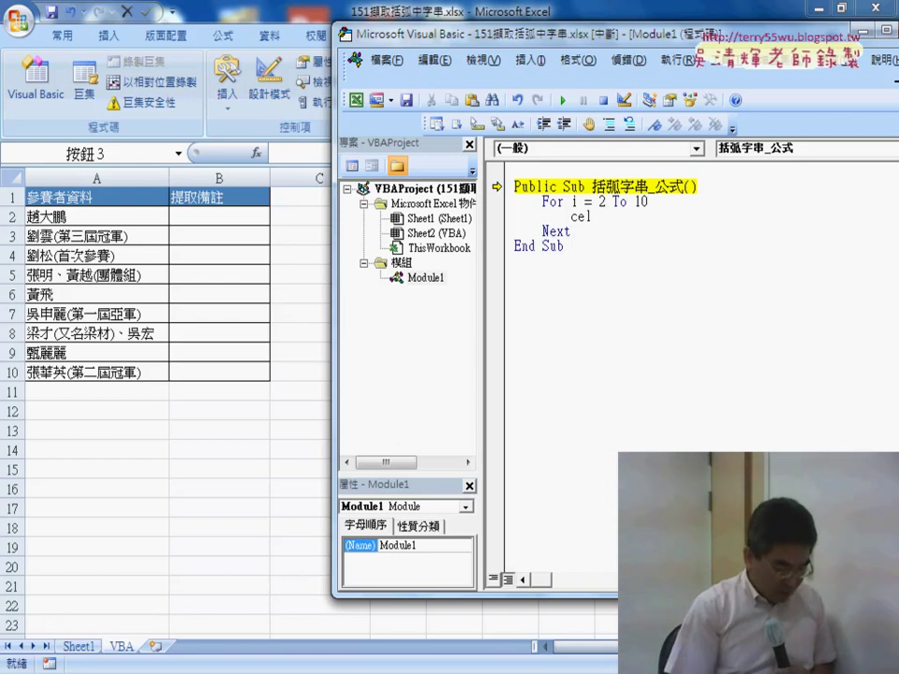
pyautogui.write('ls(')
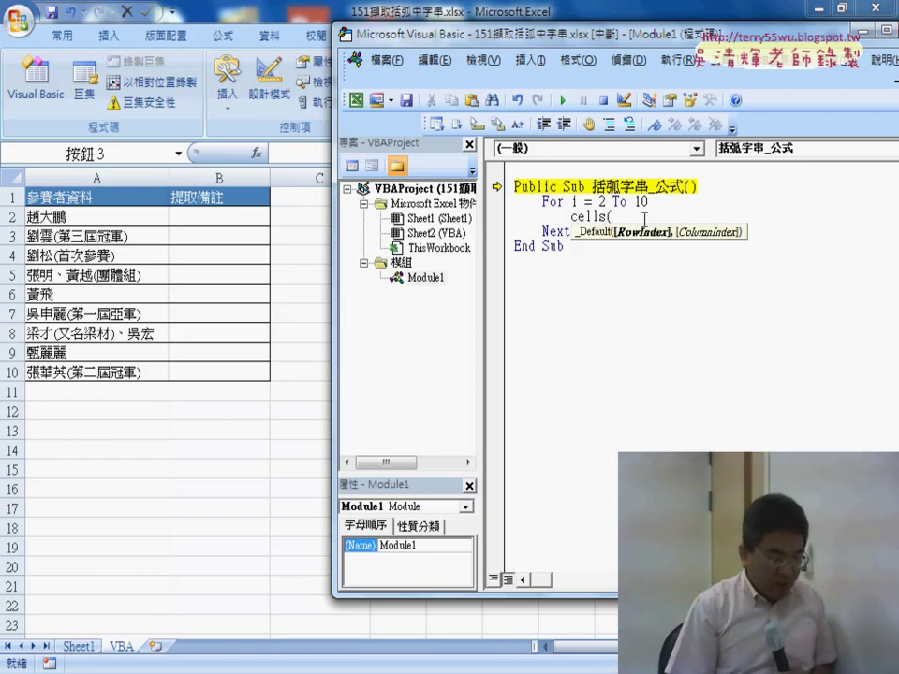
pyautogui.write('i')
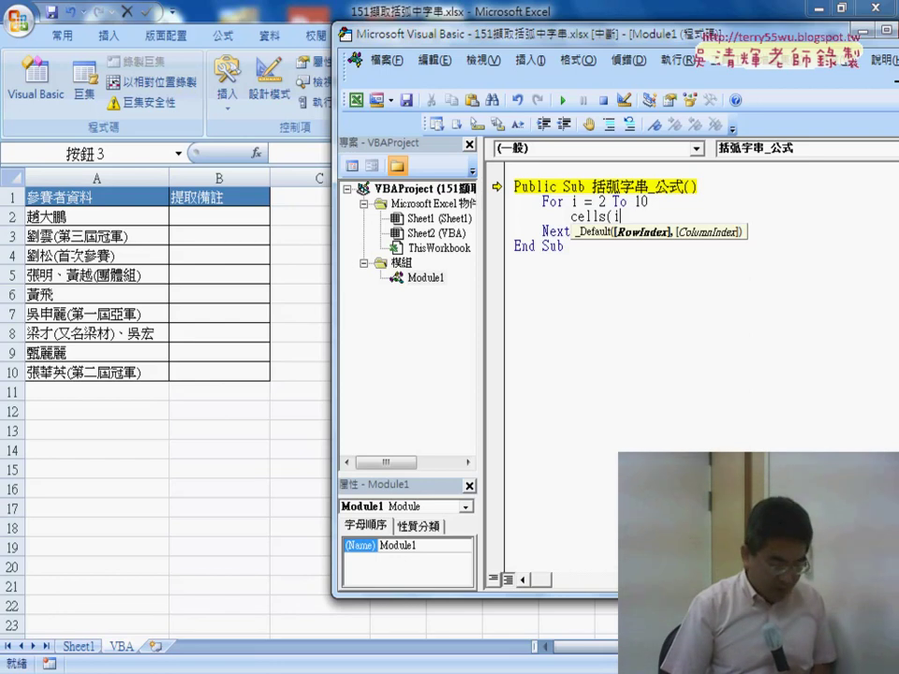
pyautogui.write(',"')
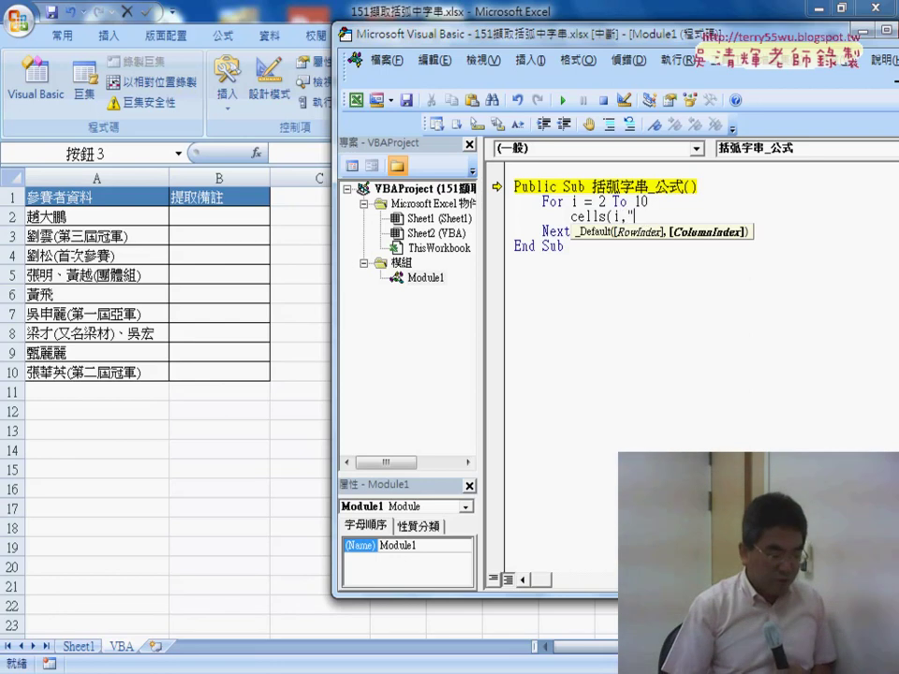
pyautogui.write('B')
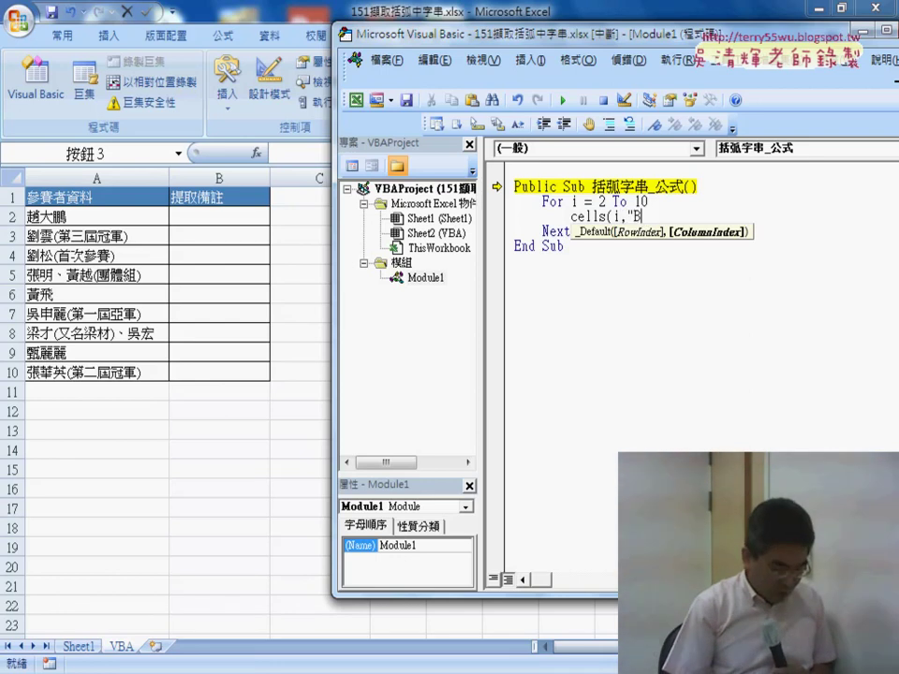
pyautogui.write('")')
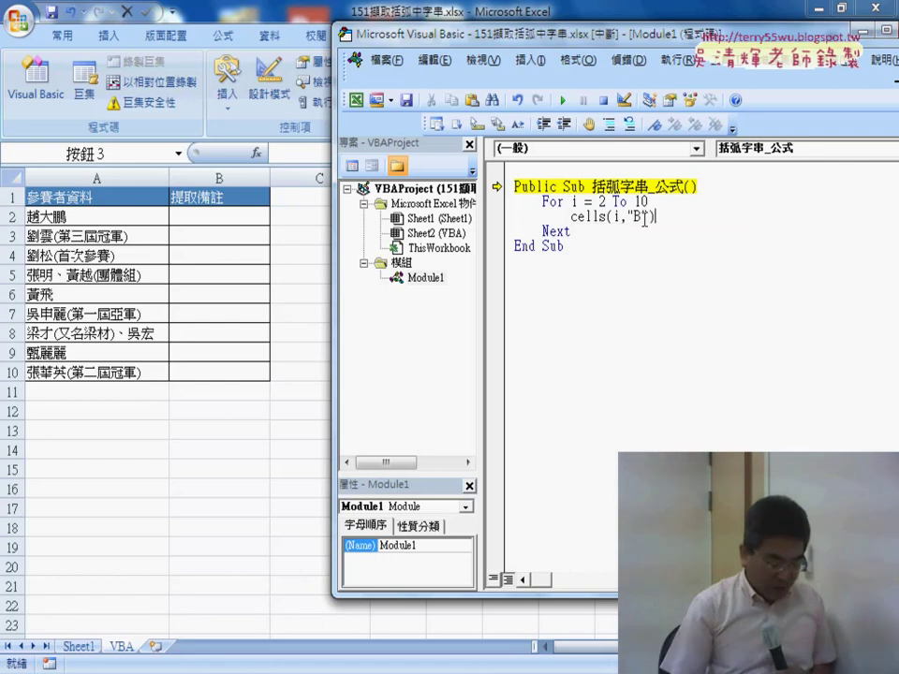
pyautogui.write('=')
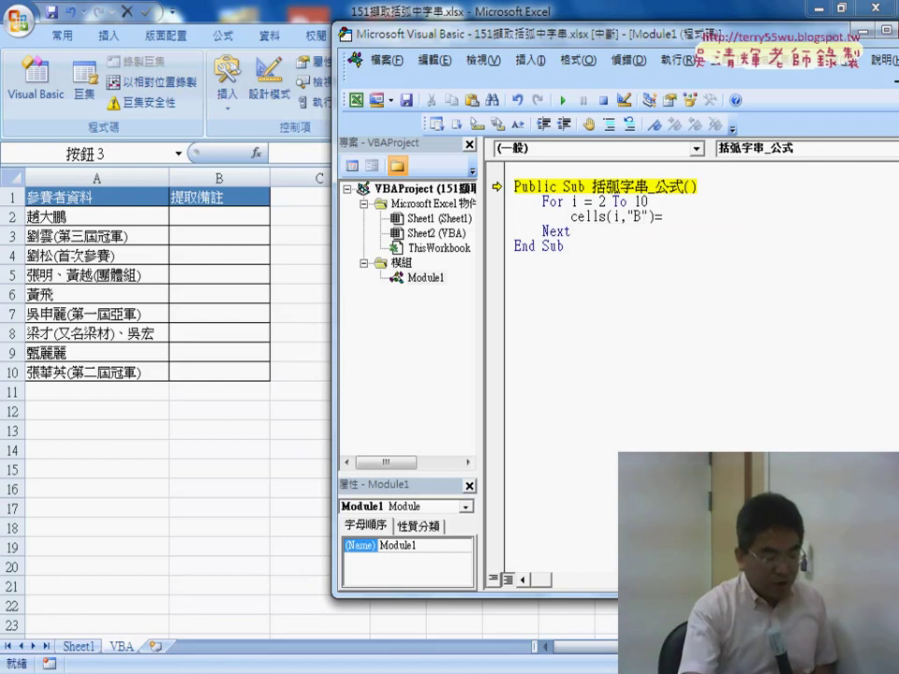
pyautogui.click(637, 237)
pyautogui.click(450, 418)
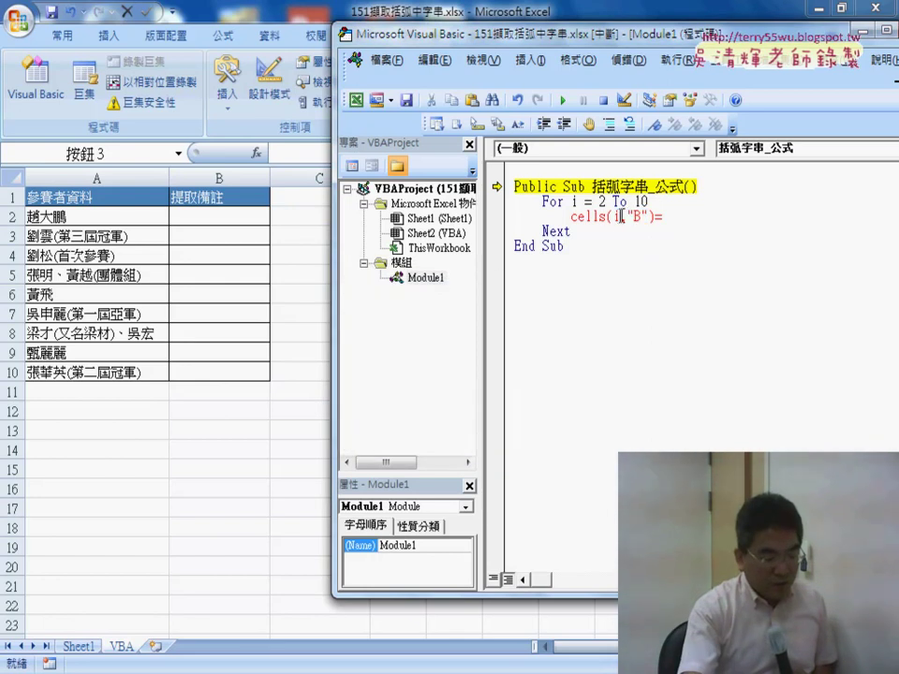
# Step: Complete the line as Cells(i, "B") = "" and reset the paused macro run
pyautogui.doubleClick(615, 216)
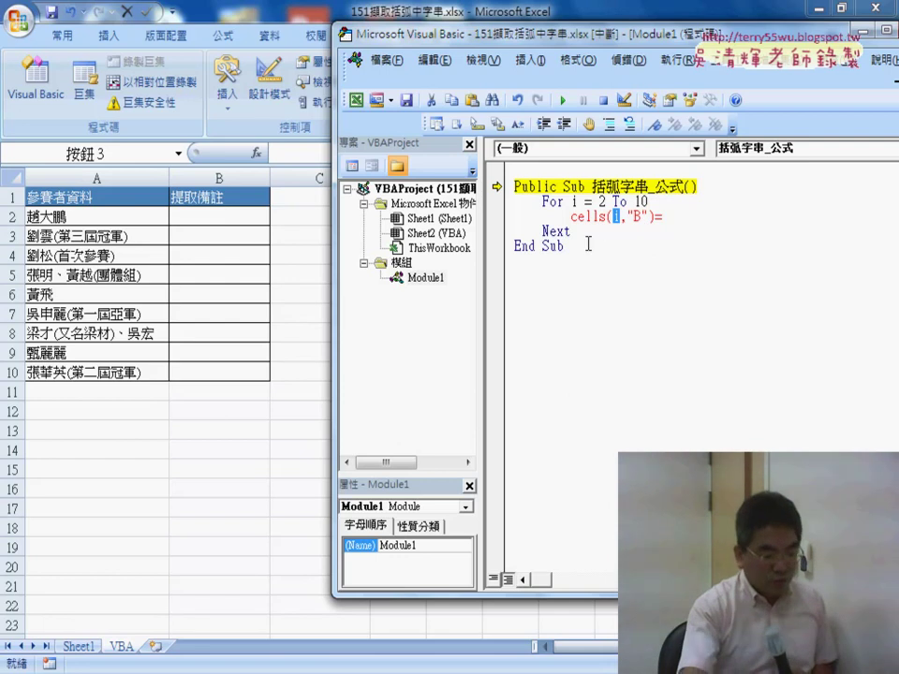
pyautogui.click(681, 212)
pyautogui.write('"')
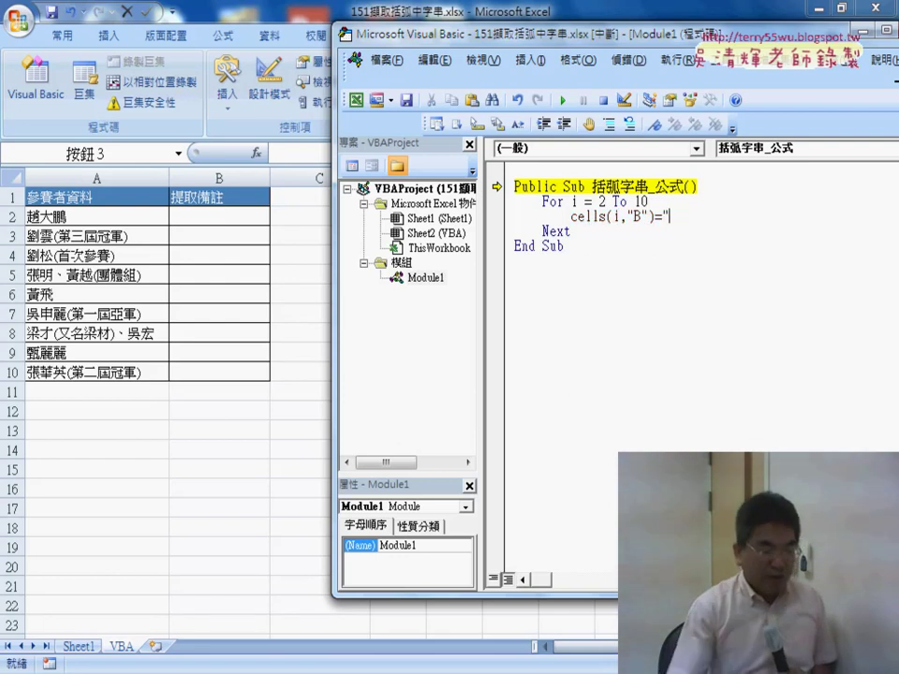
pyautogui.write('"')
pyautogui.click(729, 344)
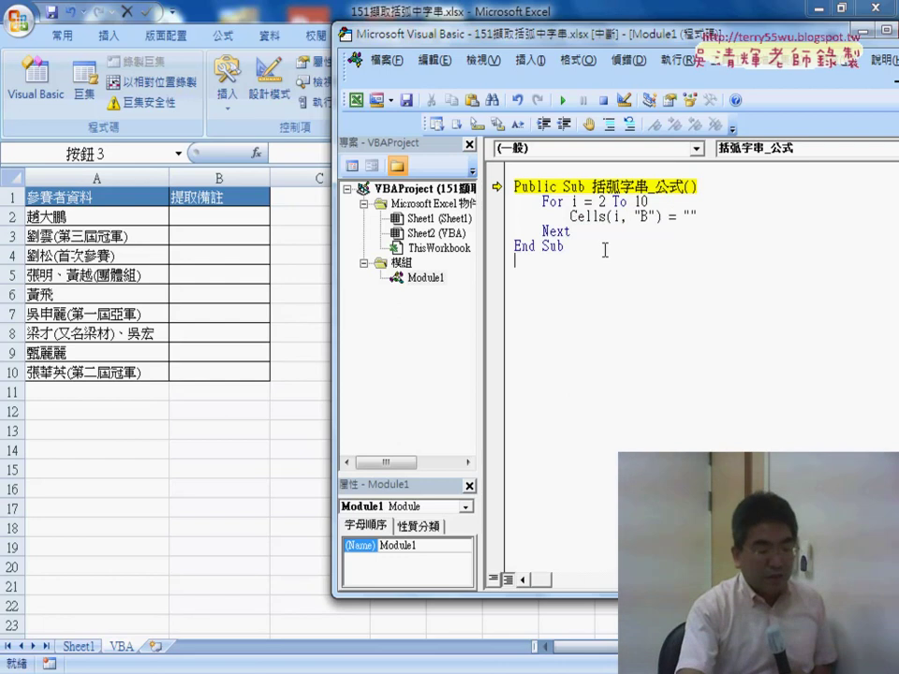
pyautogui.doubleClick(697, 214)
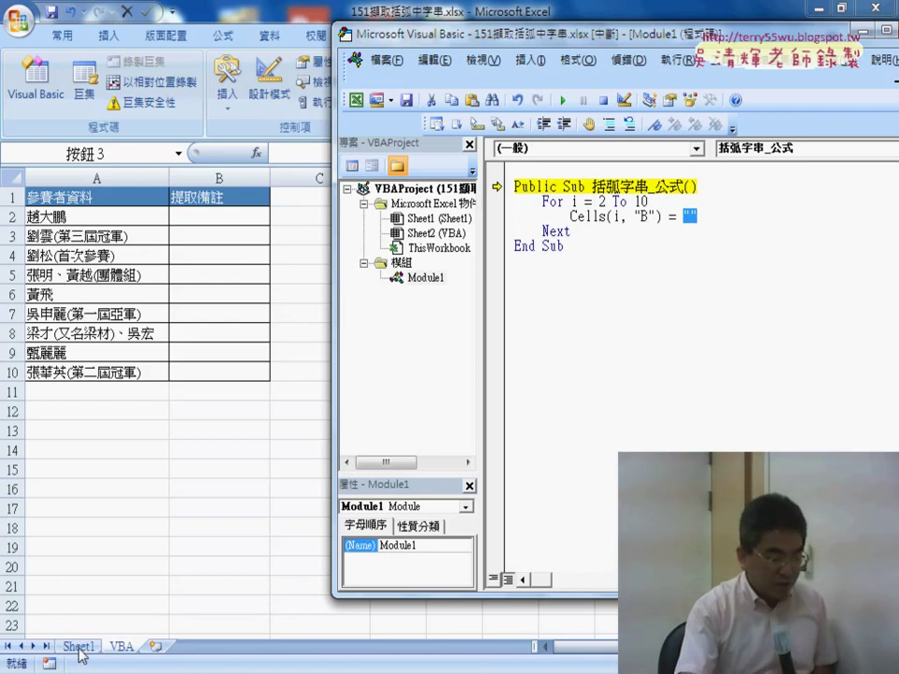
pyautogui.click(602, 99)
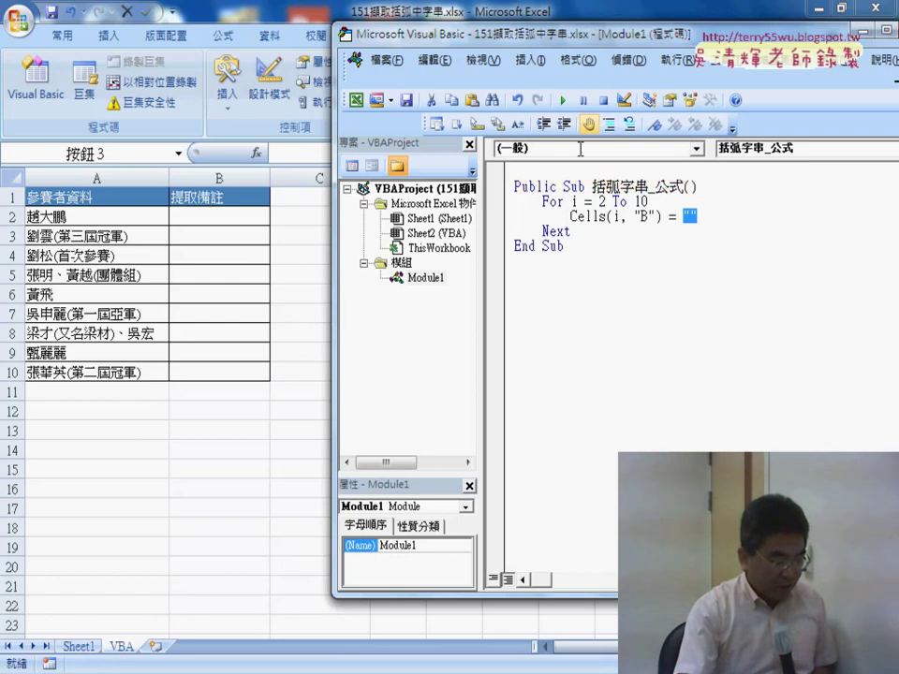
pyautogui.click(75, 646)
# Step: Copy the full IFERROR(MID…) formula text of cell B2 from the formula bar
pyautogui.click(211, 214)
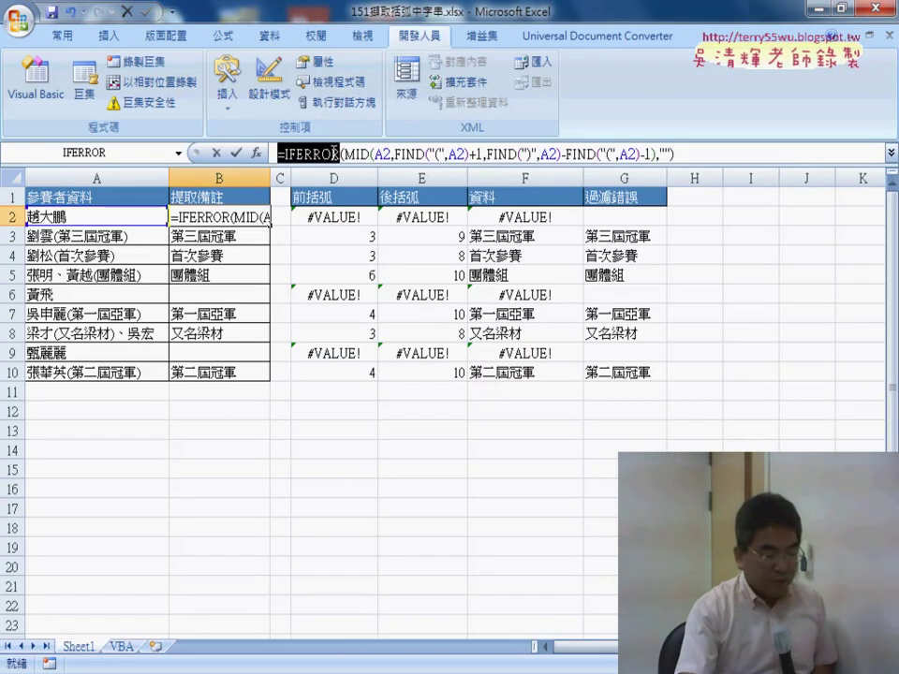
pyautogui.moveTo(274, 152); pyautogui.dragTo(740, 152)
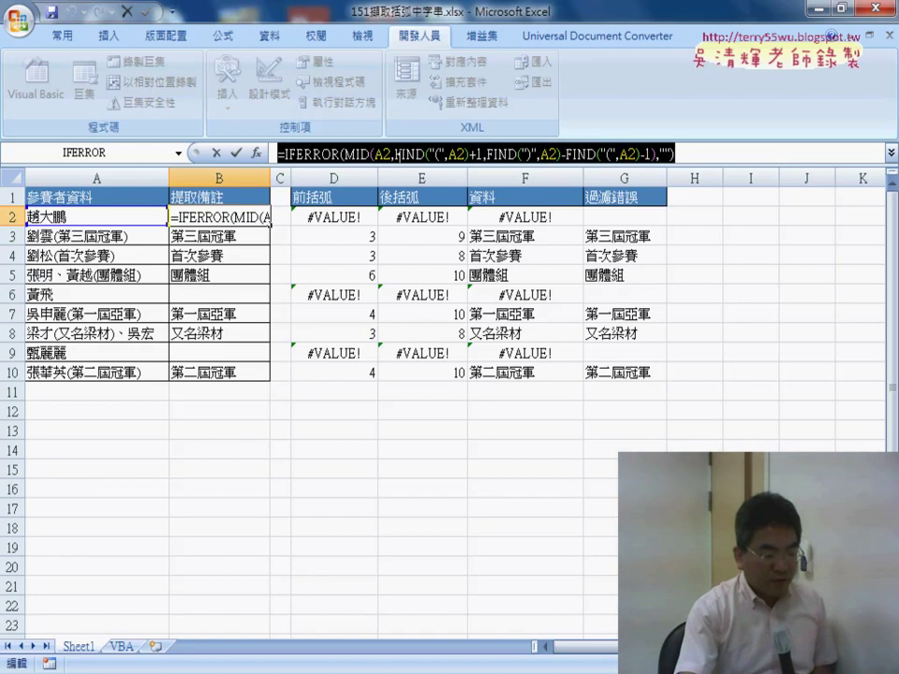
pyautogui.rightClick(500, 156)
pyautogui.click(541, 197)
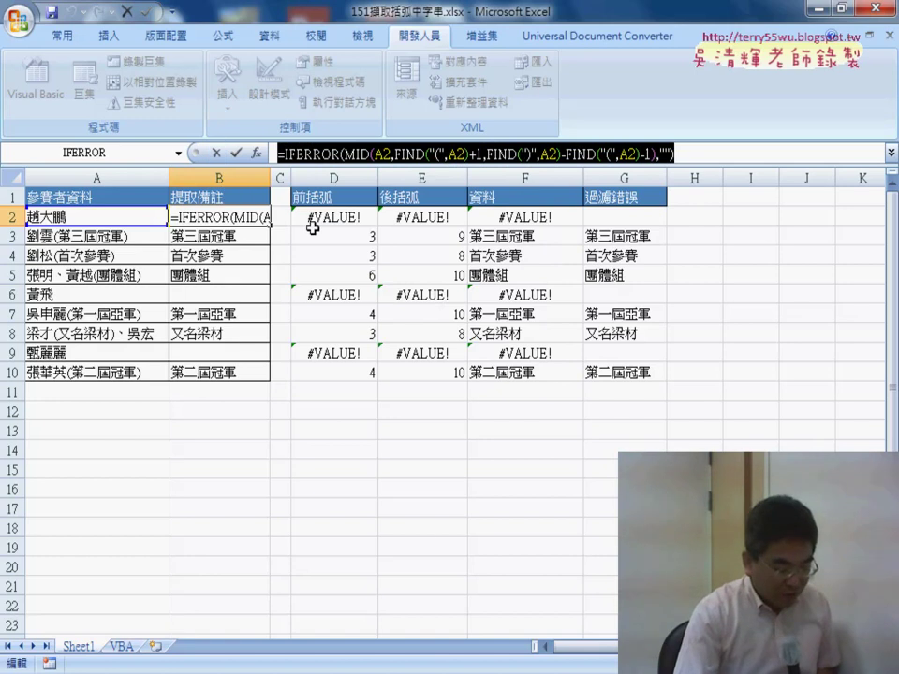
pyautogui.rightClick(454, 158)
pyautogui.click(486, 196)
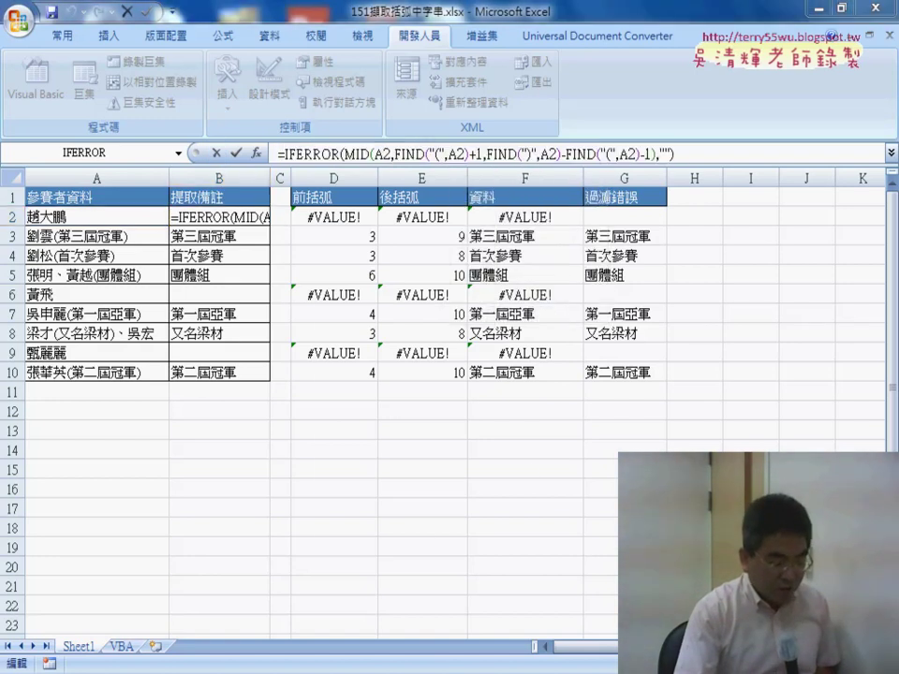
pyautogui.click(553, 663)
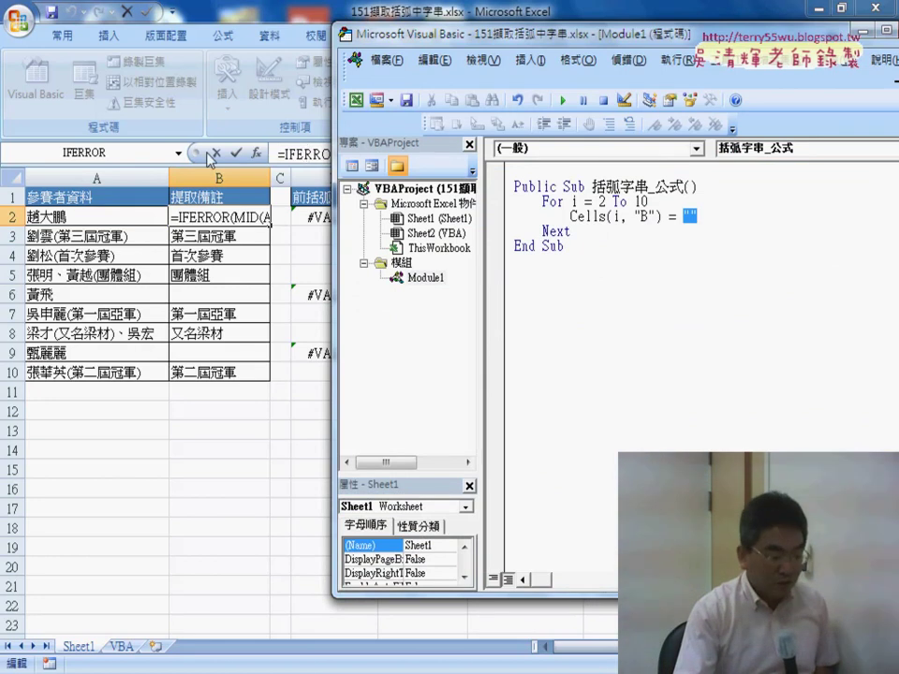
# Step: Paste the IFERROR formula in quotes after Cells(i, "B") = and widen the code window
pyautogui.click(209, 155)
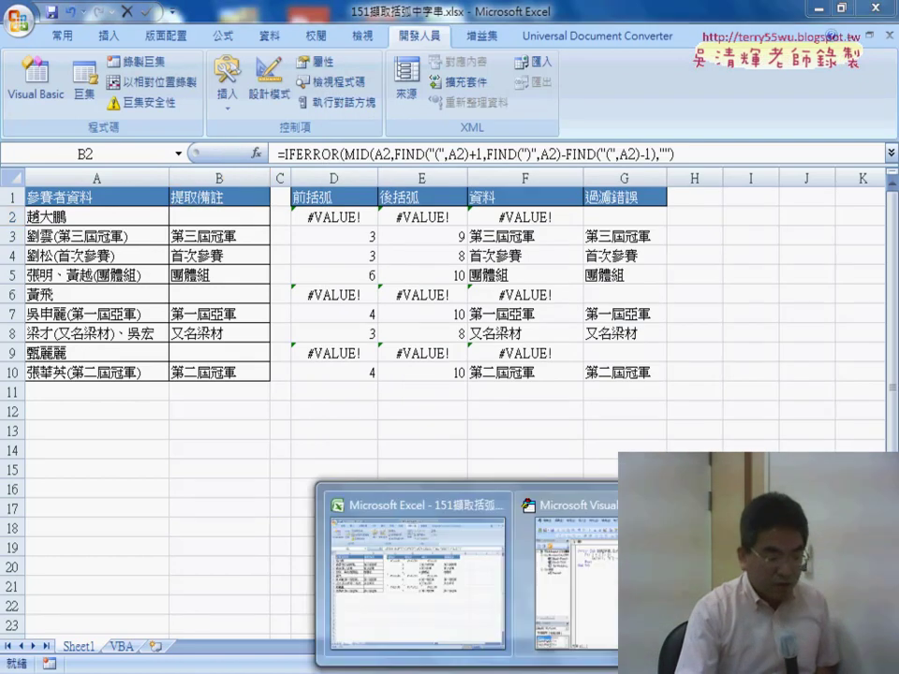
pyautogui.click(571, 571)
pyautogui.write('"B") = "')
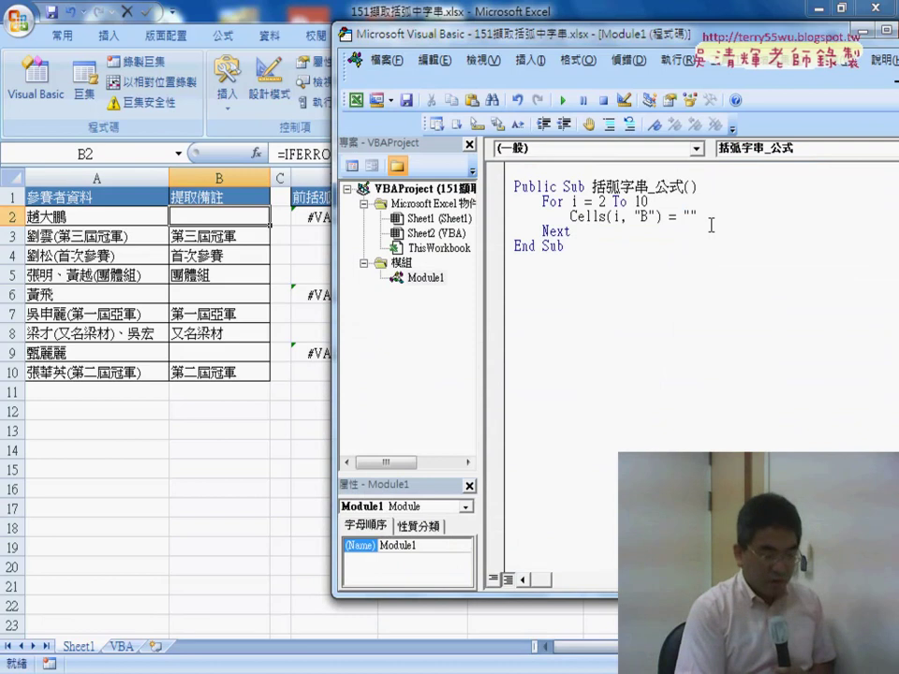
pyautogui.hotkey('ctrl', 'v')
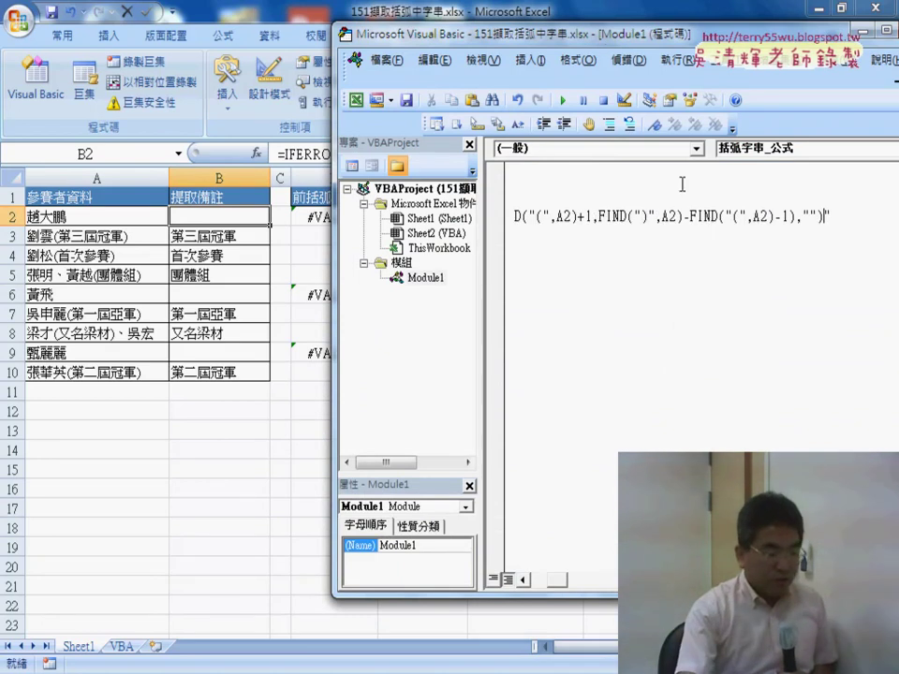
pyautogui.moveTo(429, 30); pyautogui.dragTo(204, 24)
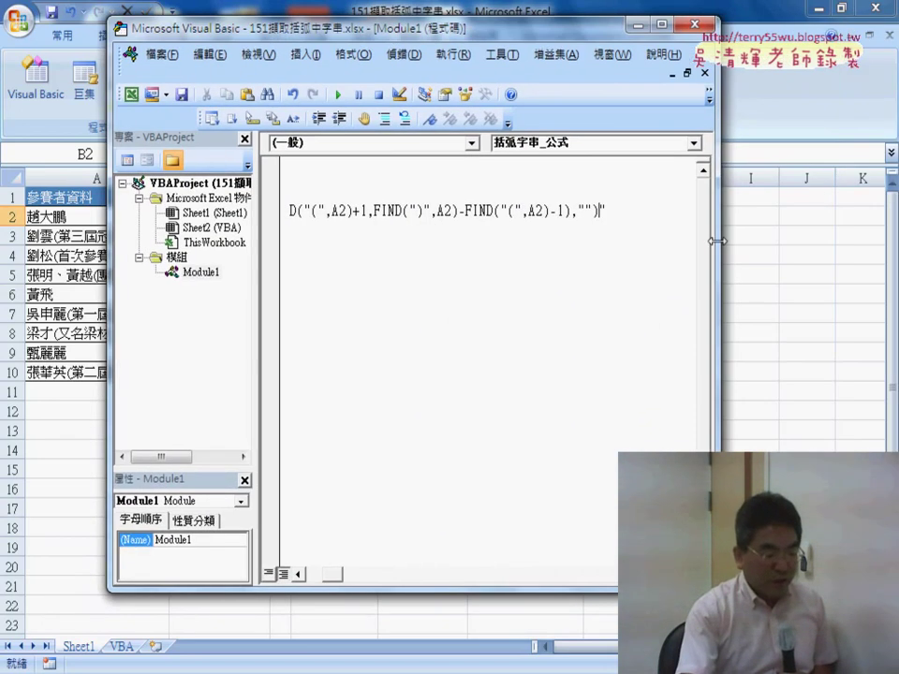
pyautogui.moveTo(716, 241); pyautogui.dragTo(854, 242)
pyautogui.moveTo(373, 577); pyautogui.dragTo(344, 578)
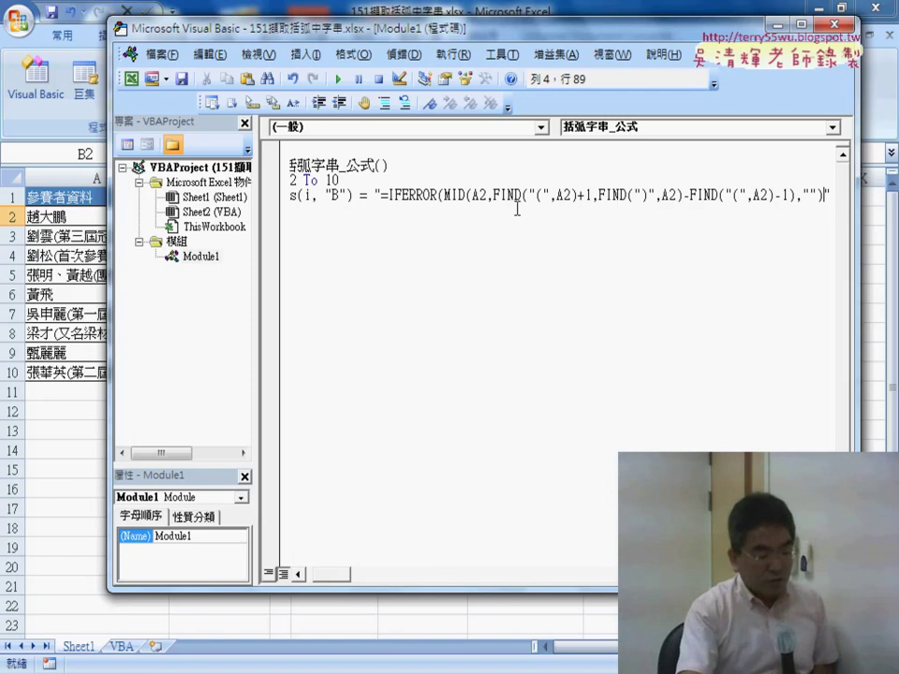
# Step: Delete the IFERROR formula from the macro's Cells line, leaving only empty quotes
pyautogui.moveTo(381, 194); pyautogui.dragTo(822, 194)
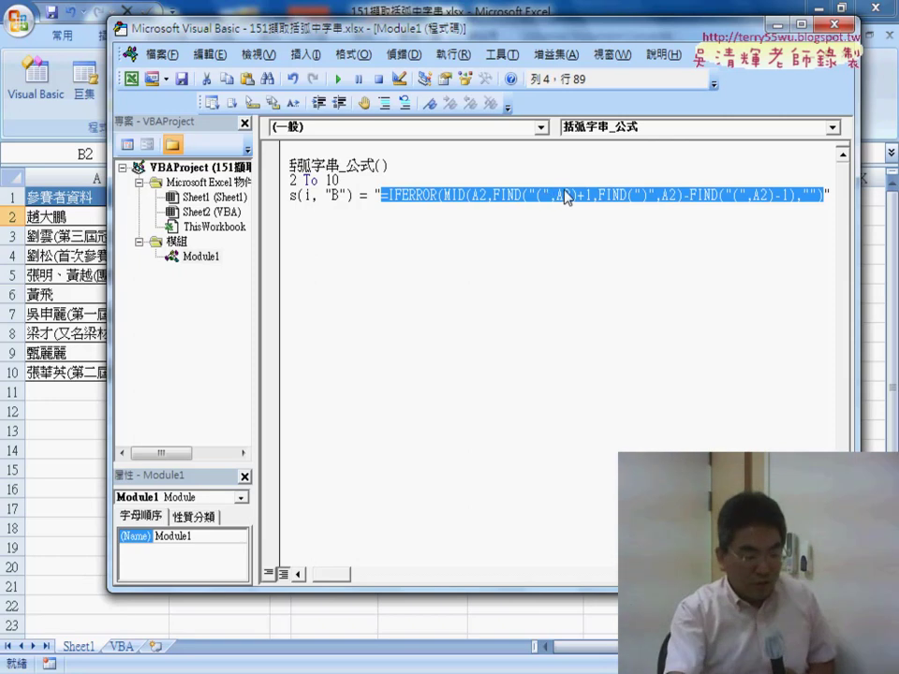
pyautogui.click(538, 196)
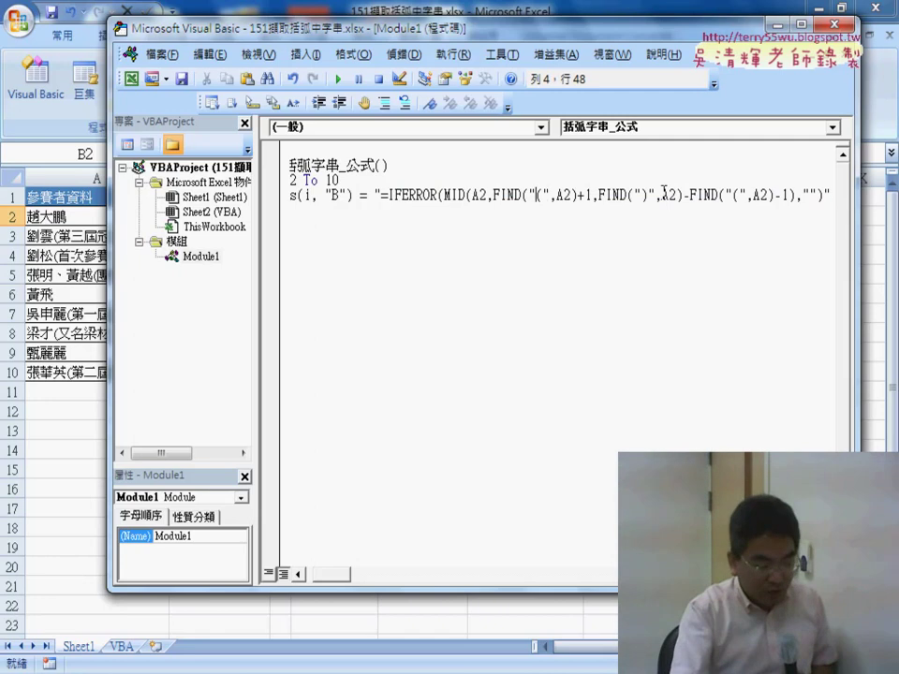
pyautogui.moveTo(823, 194); pyautogui.dragTo(380, 194)
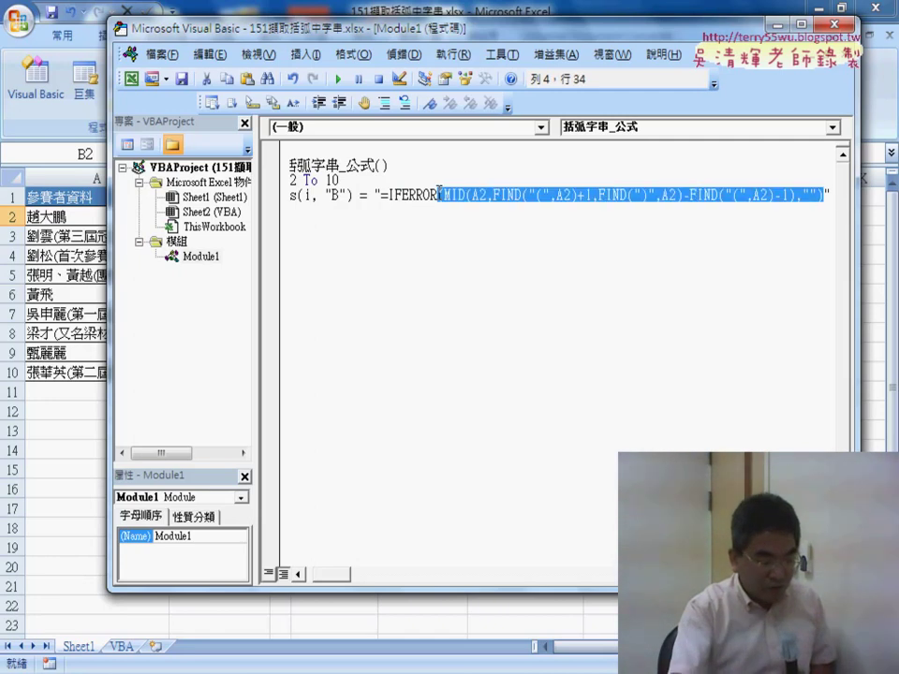
pyautogui.press('Delete')
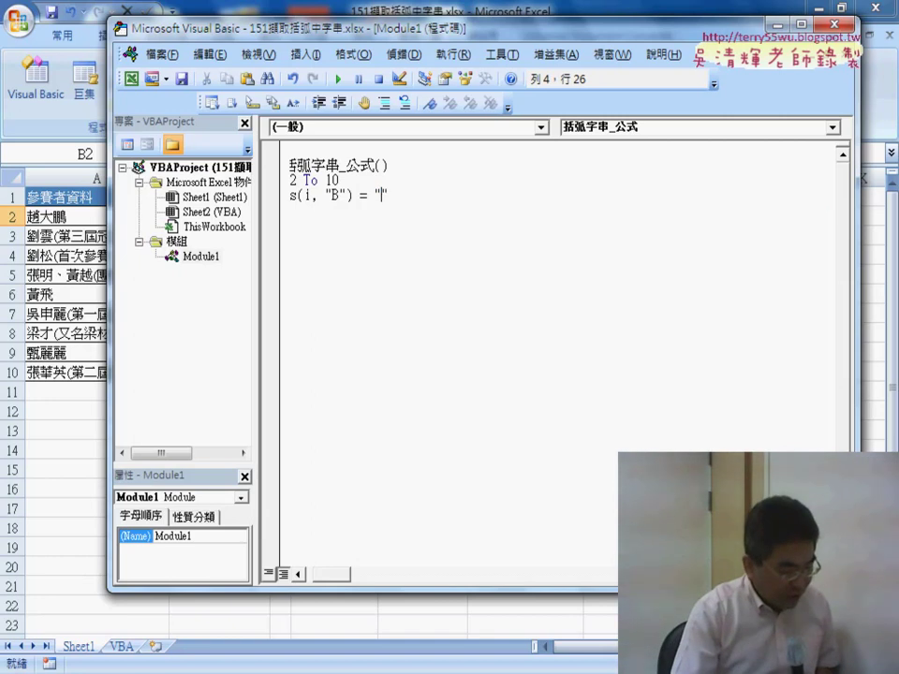
pyautogui.press('super')
# Step: Launch Notepad and paste the IFERROR formula into it
pyautogui.click(85, 517)
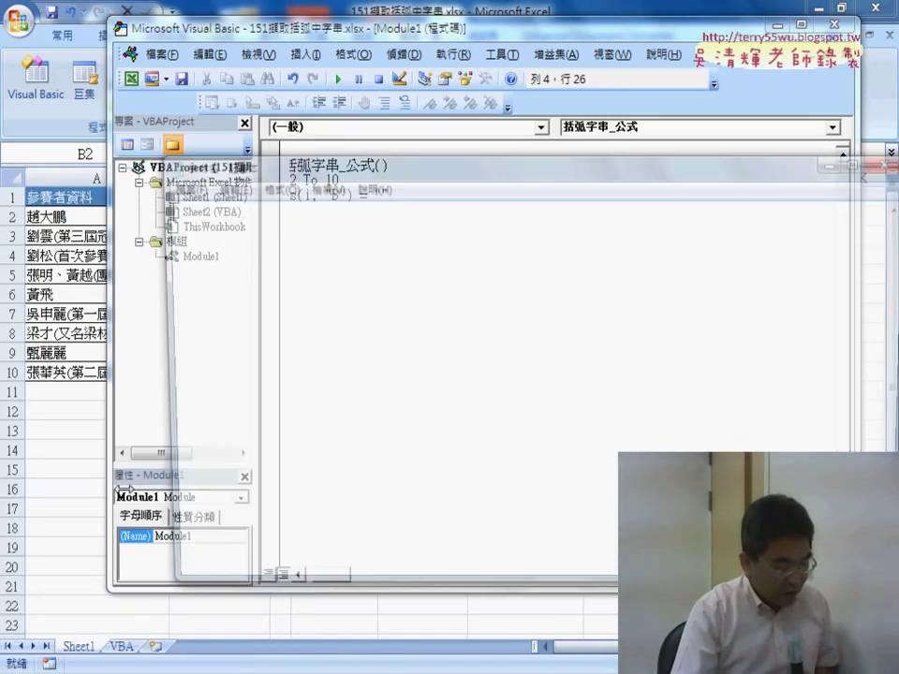
pyautogui.rightClick(327, 354)
pyautogui.click(375, 423)
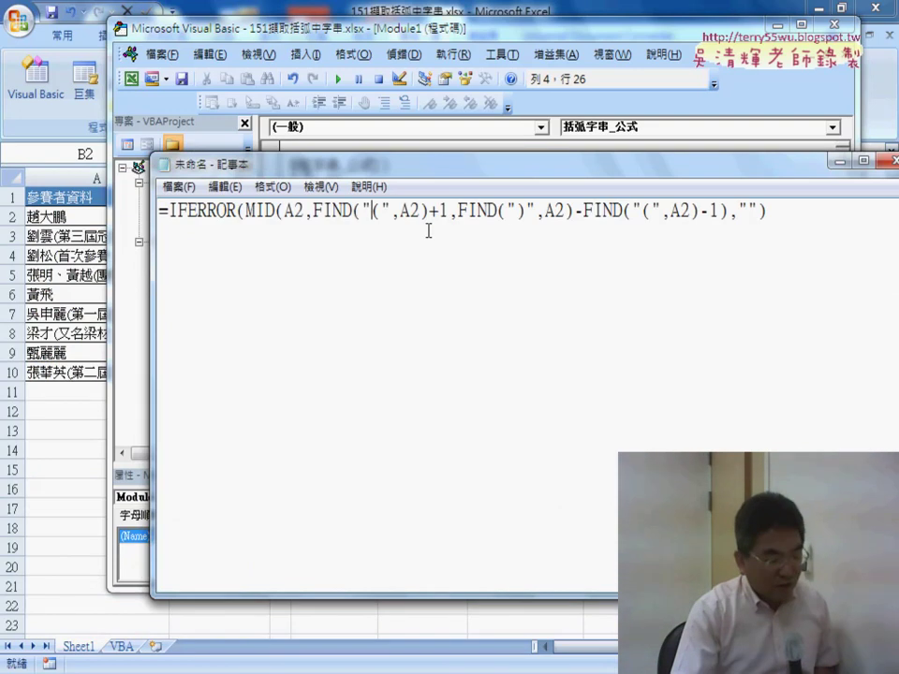
# Step: Replace every " with "" in the Notepad formula using Replace All
pyautogui.click(225, 186)
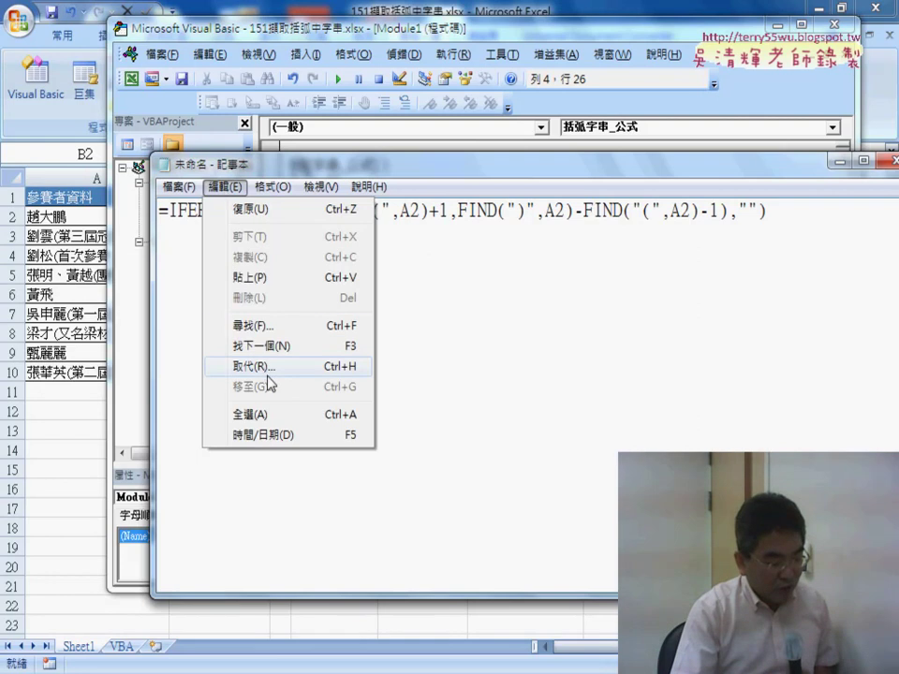
pyautogui.click(284, 366)
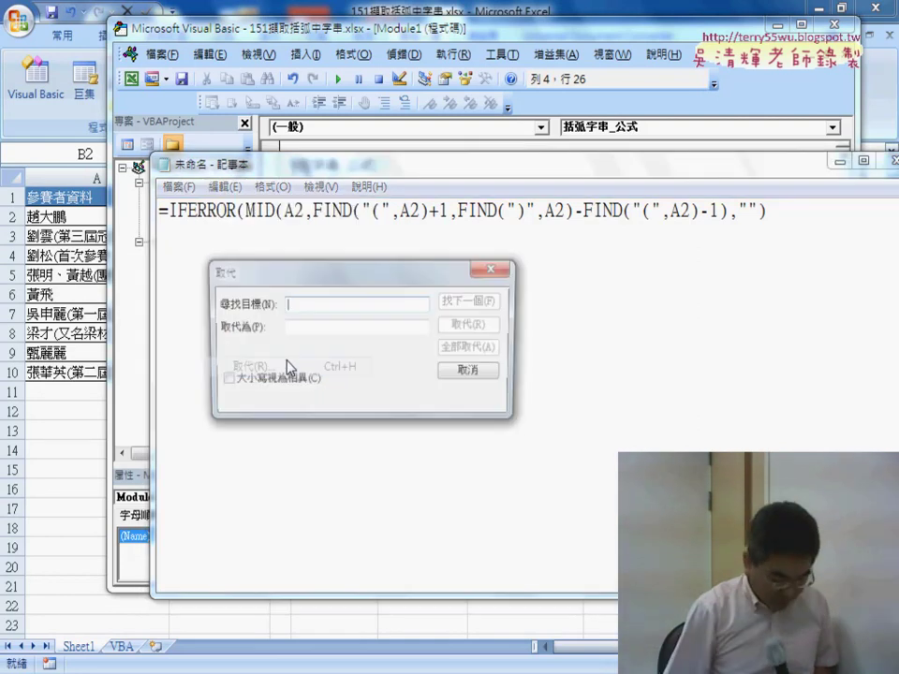
pyautogui.write('"')
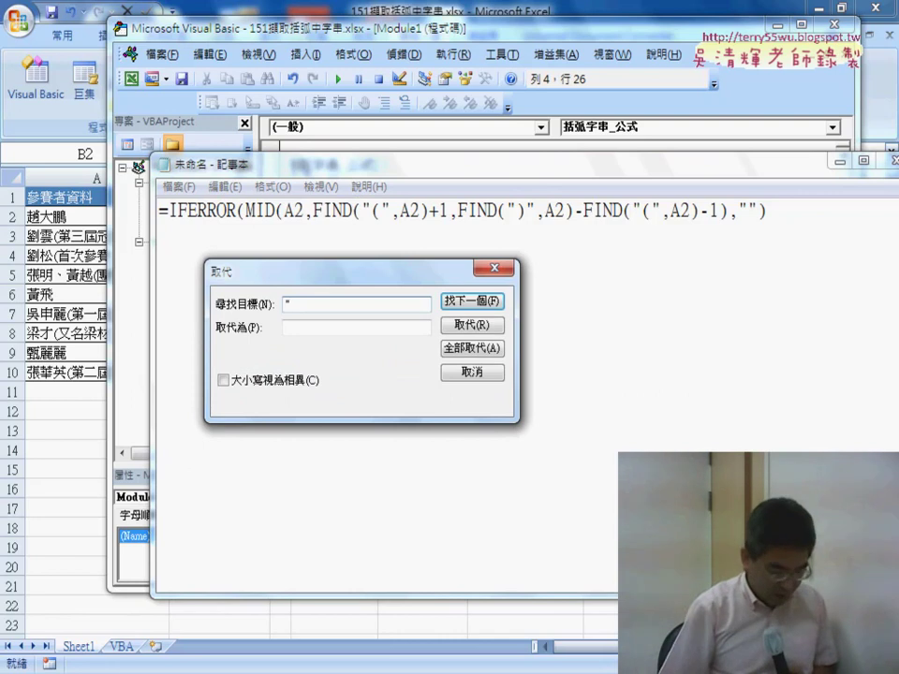
pyautogui.press('Tab')
pyautogui.write('""')
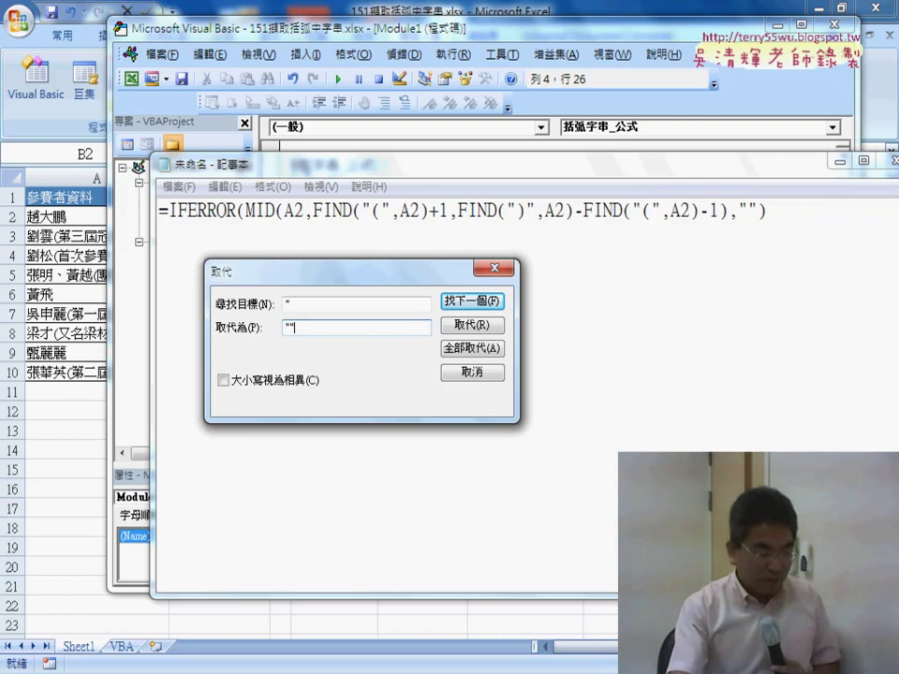
pyautogui.click(462, 348)
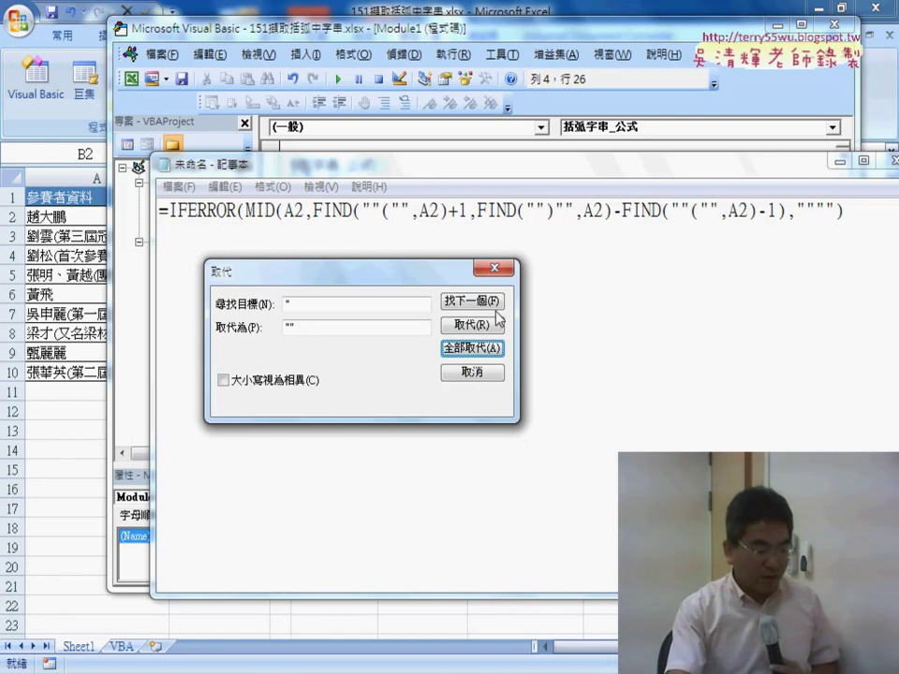
pyautogui.click(494, 269)
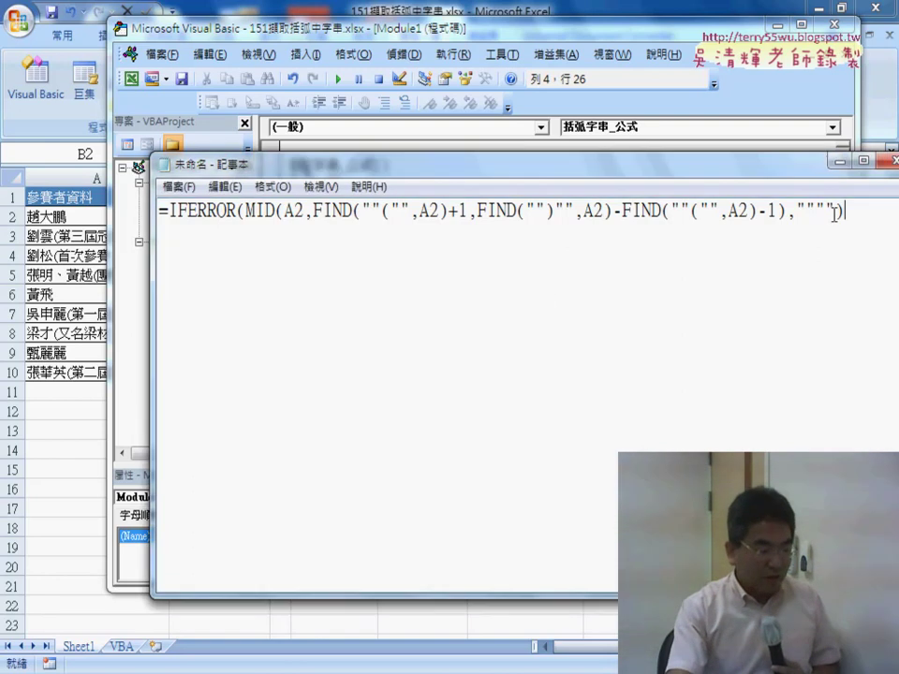
# Step: Copy the quote-doubled formula from Notepad and paste it between the Cells line's quotes
pyautogui.hotkey('ctrl', 'a')
pyautogui.rightClick(257, 208)
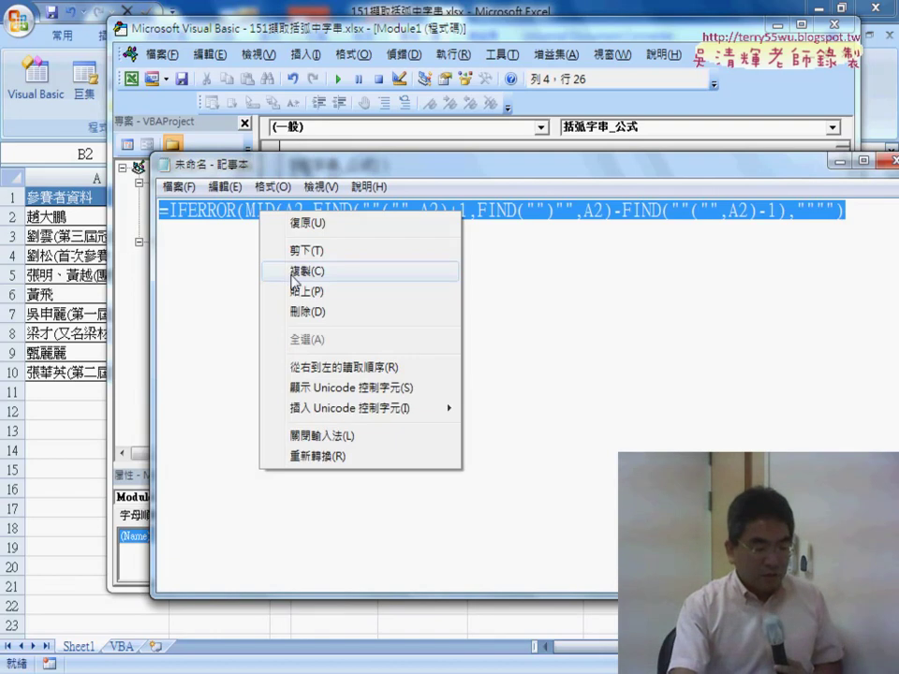
pyautogui.click(290, 263)
pyautogui.click(836, 162)
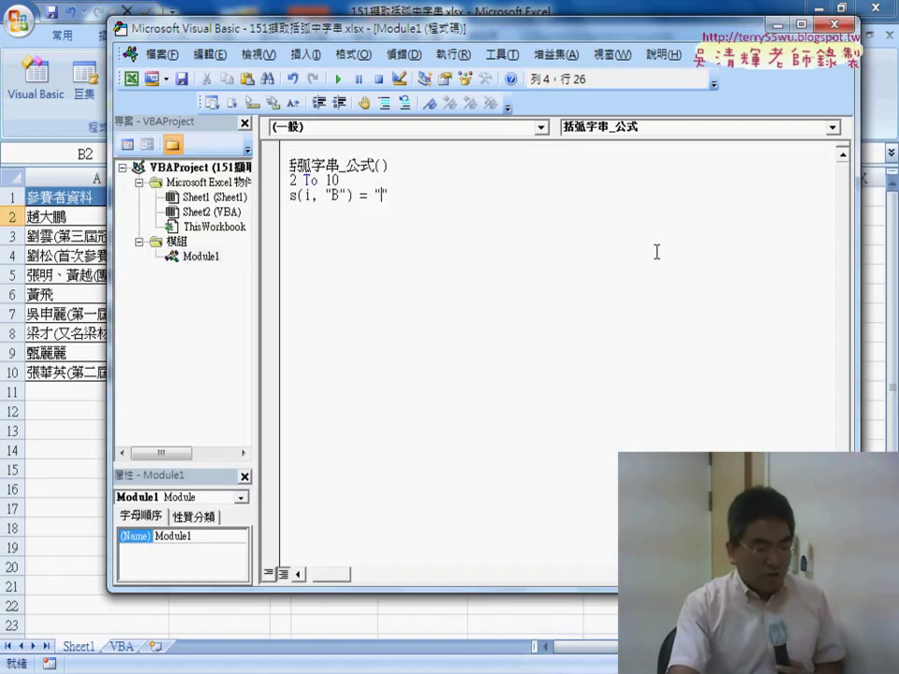
pyautogui.rightClick(383, 194)
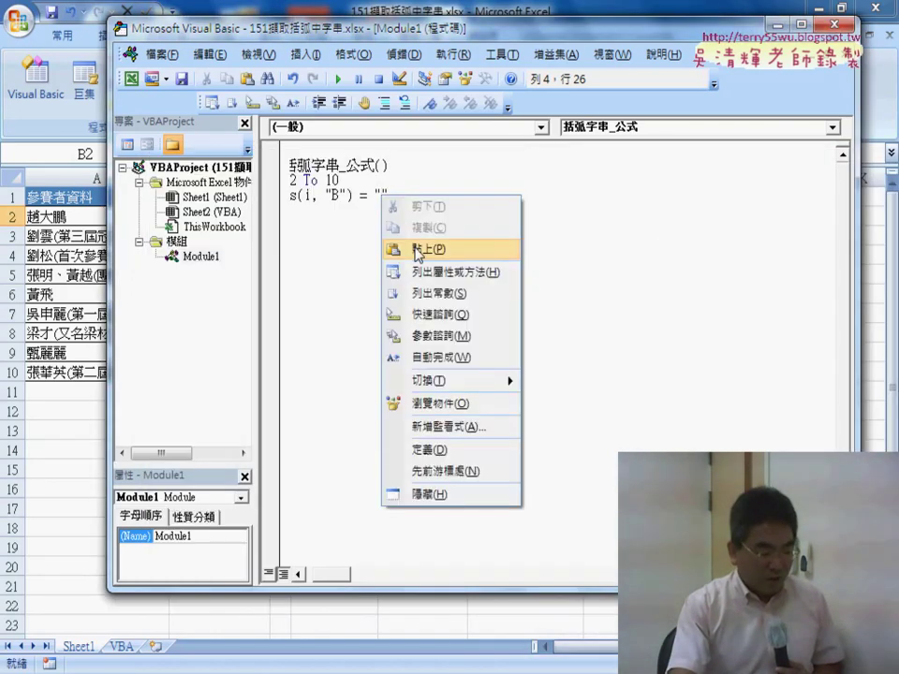
pyautogui.click(412, 246)
# Step: Narrow the project pane and move the code window aside, highlighting the doubled quotes and A2
pyautogui.moveTo(343, 573); pyautogui.dragTo(321, 580)
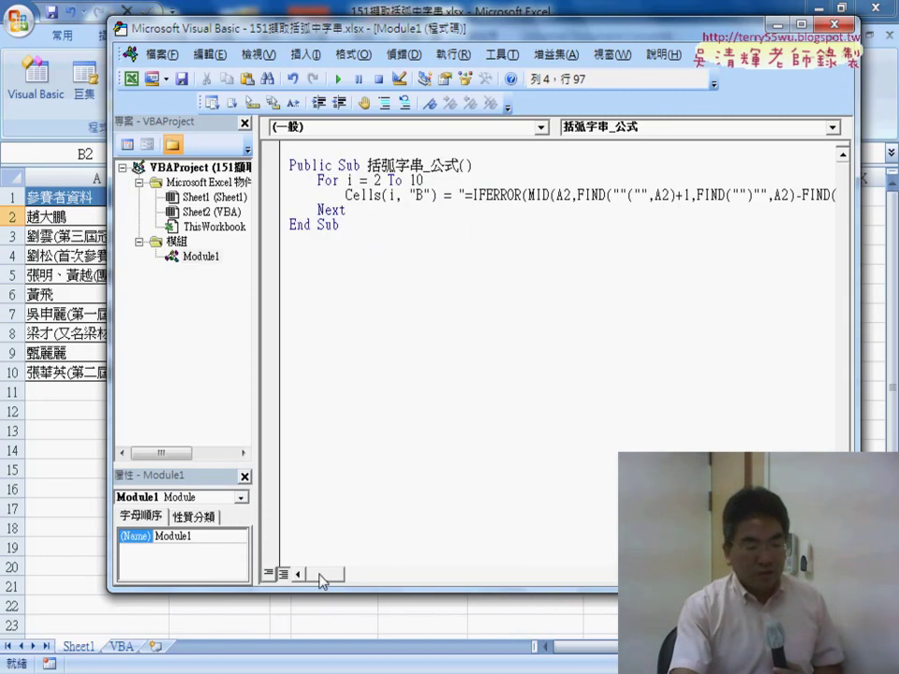
pyautogui.moveTo(613, 195); pyautogui.dragTo(624, 195)
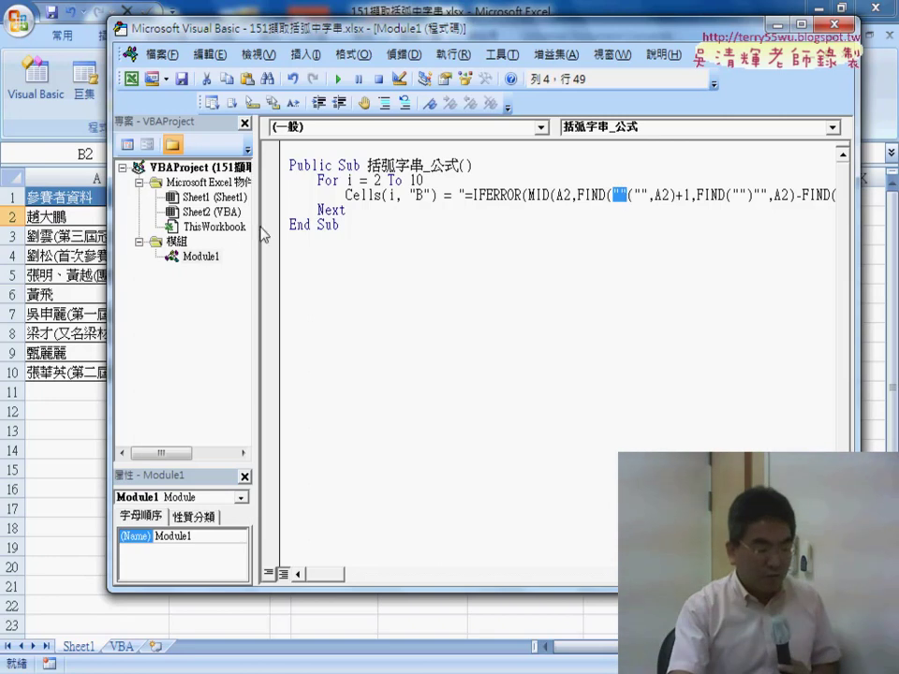
pyautogui.moveTo(257, 234); pyautogui.dragTo(192, 234)
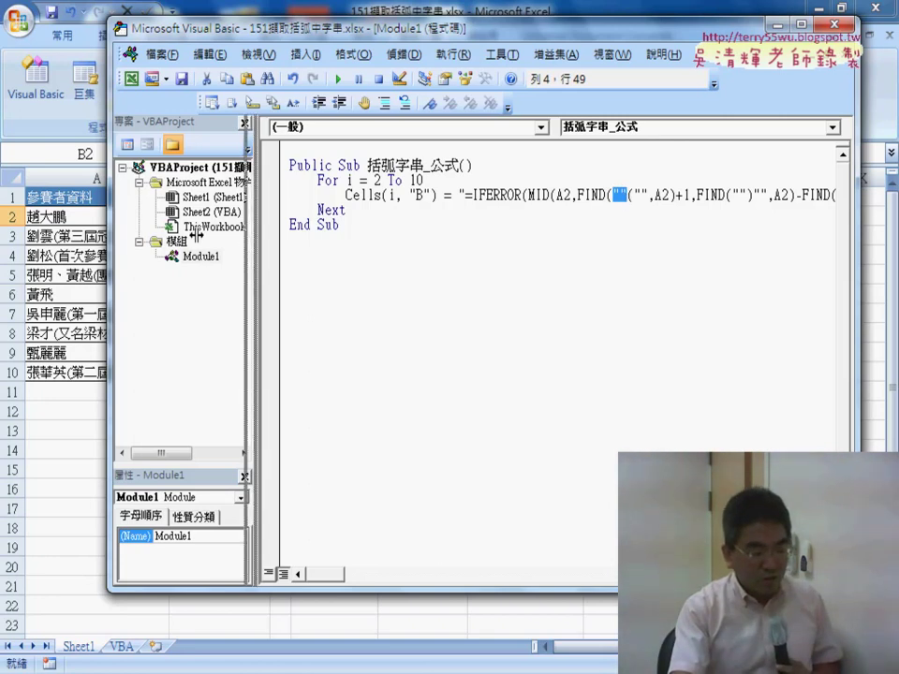
pyautogui.moveTo(505, 194); pyautogui.dragTo(515, 195)
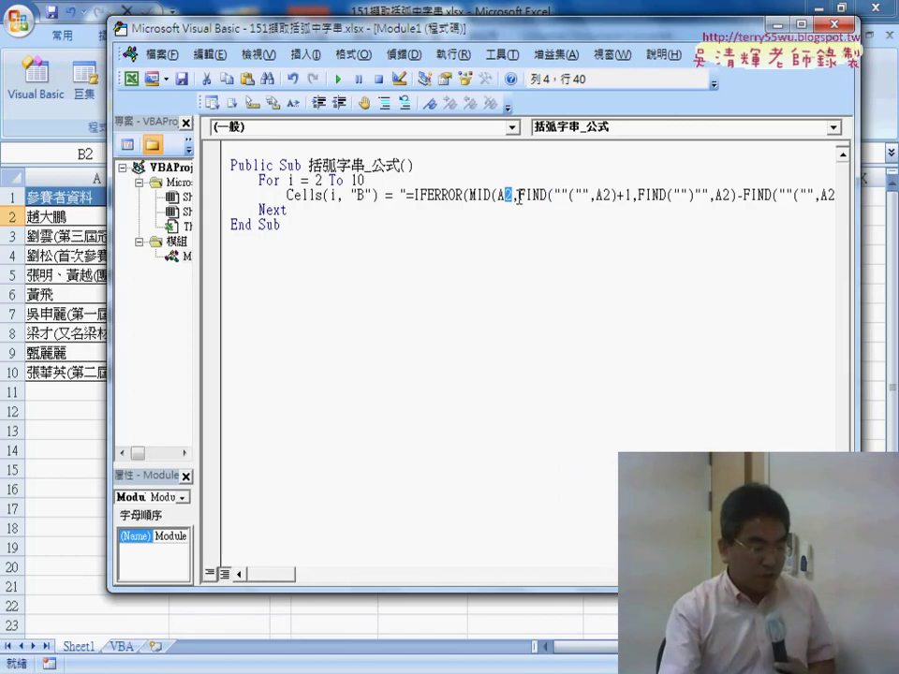
pyautogui.moveTo(267, 28); pyautogui.dragTo(452, 52)
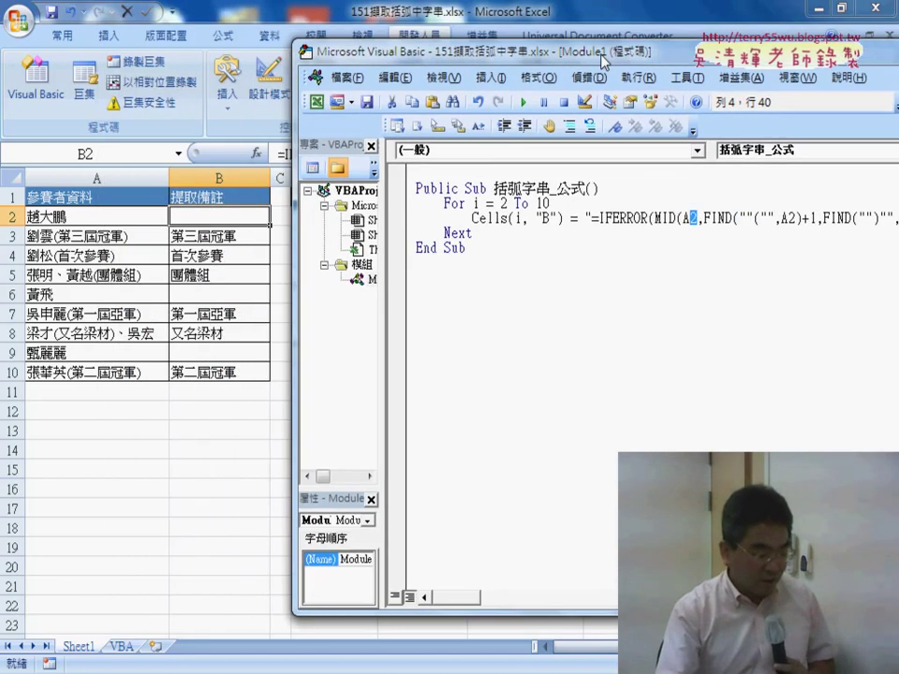
# Step: On the VBA sheet, inspect the formulas in B2, B3 and B4, viewing B4's references
pyautogui.click(124, 648)
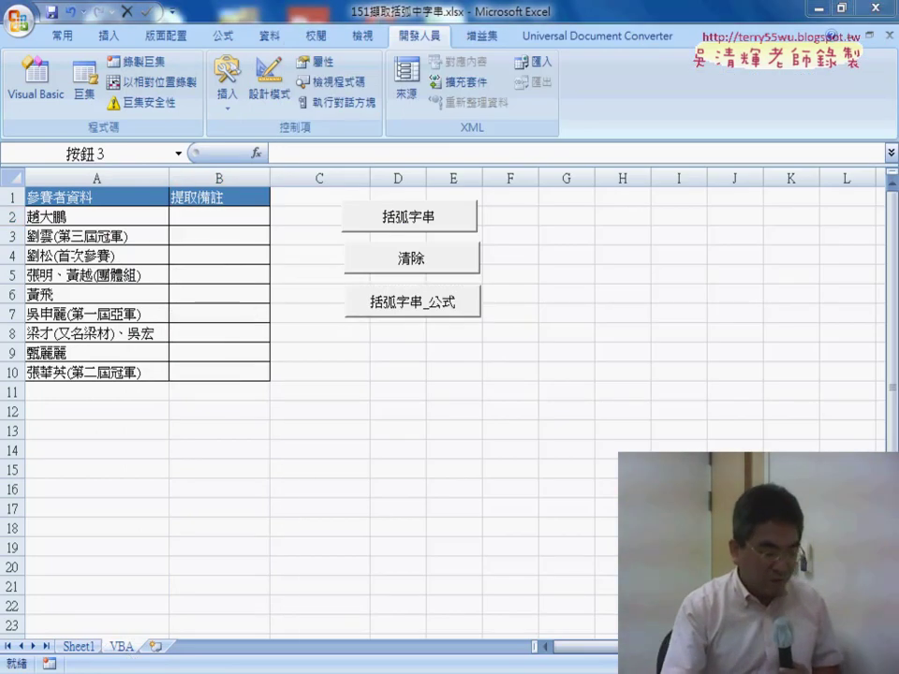
pyautogui.click(562, 660)
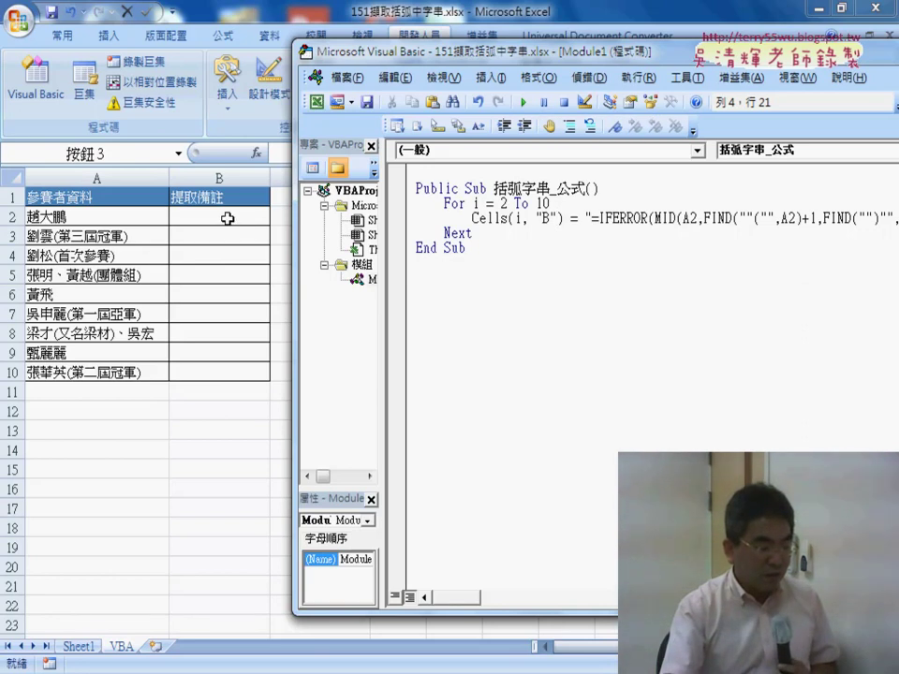
pyautogui.click(227, 220)
pyautogui.click(230, 236)
pyautogui.click(229, 256)
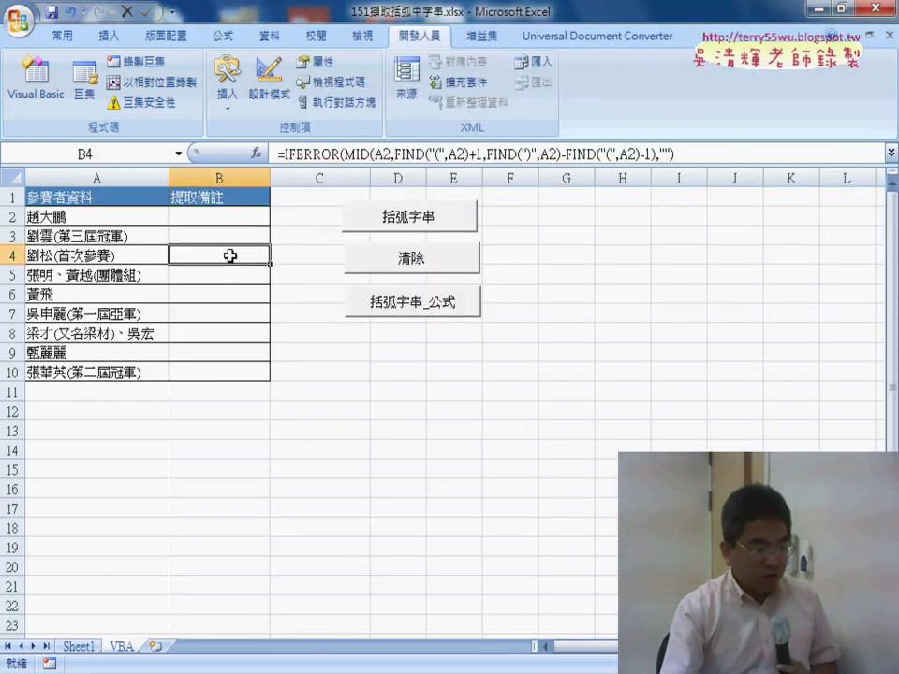
pyautogui.doubleClick(391, 153)
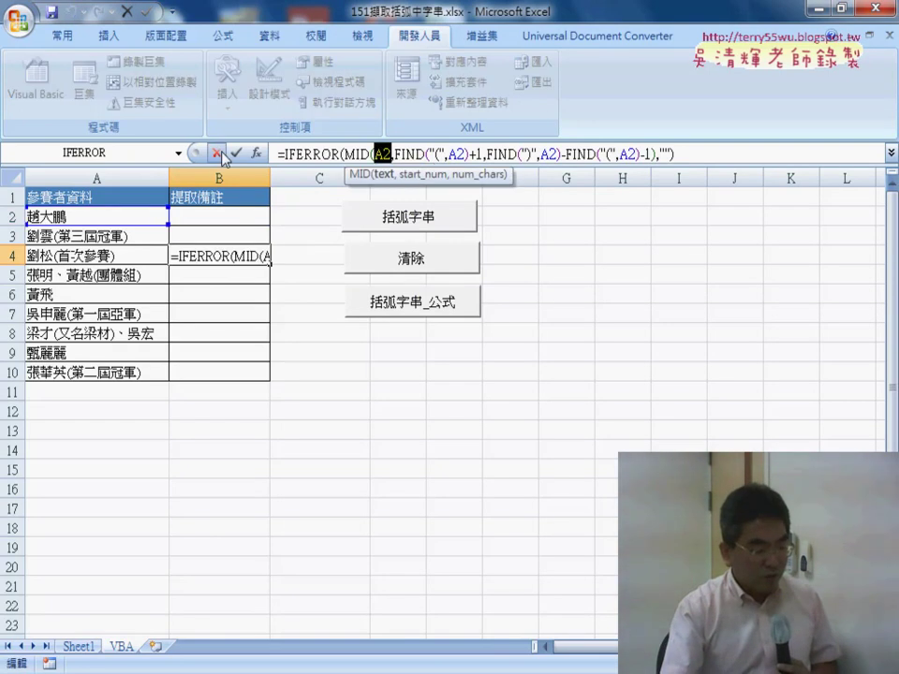
pyautogui.click(216, 152)
# Step: Recheck B2, B4, B5 and B7, view B2's formula, then return to the code editor
pyautogui.click(223, 216)
pyautogui.click(225, 254)
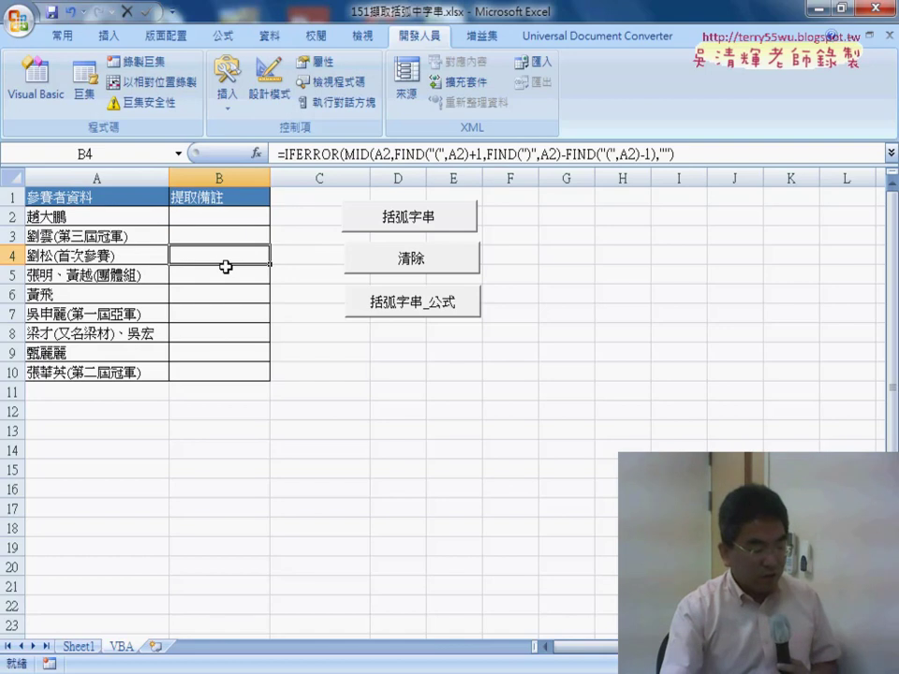
pyautogui.click(226, 275)
pyautogui.click(230, 312)
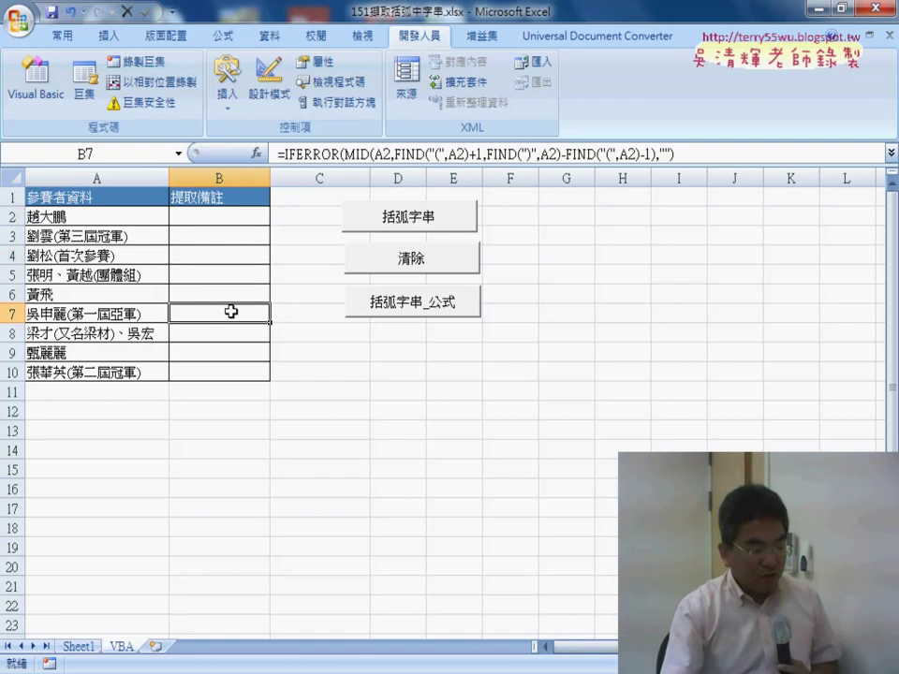
pyautogui.click(234, 218)
pyautogui.click(384, 155)
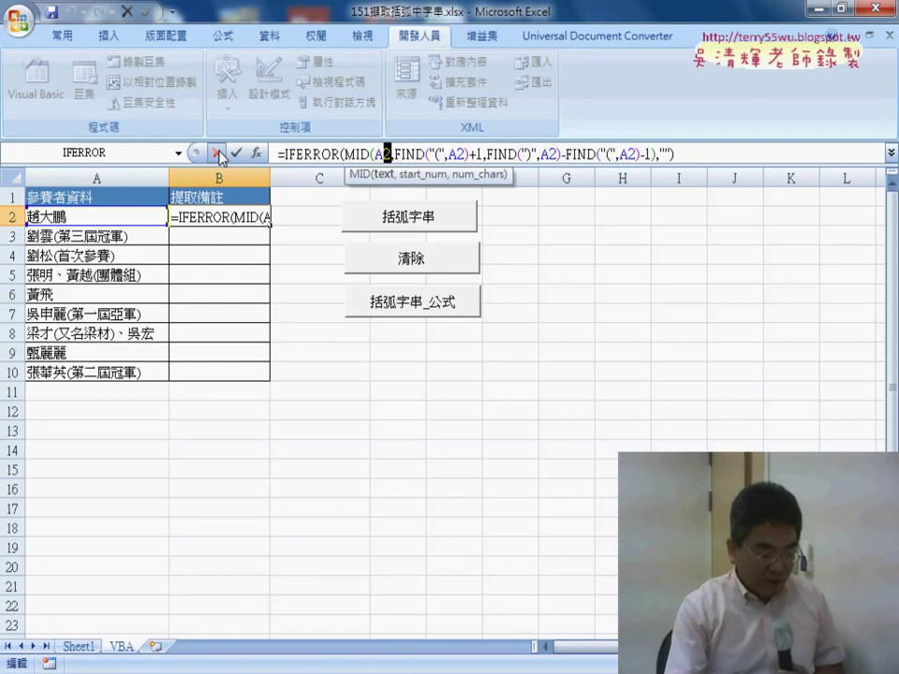
pyautogui.click(235, 153)
pyautogui.hotkey('alt', 'F11')
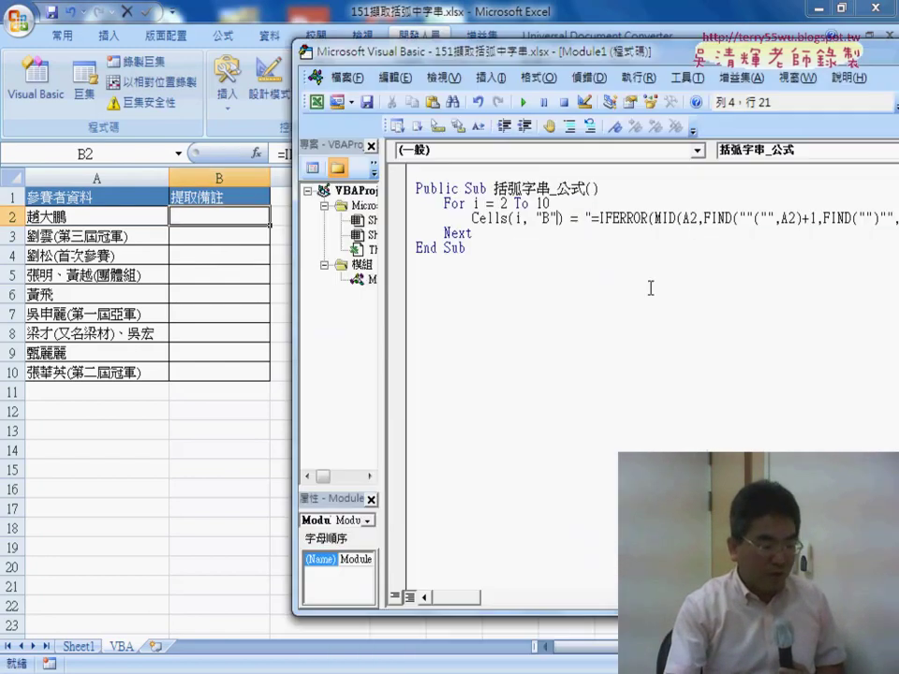
# Step: Replace the 2 in MID(A2 with " & i & " so MID reads the loop row
pyautogui.moveTo(642, 56); pyautogui.dragTo(395, 44)
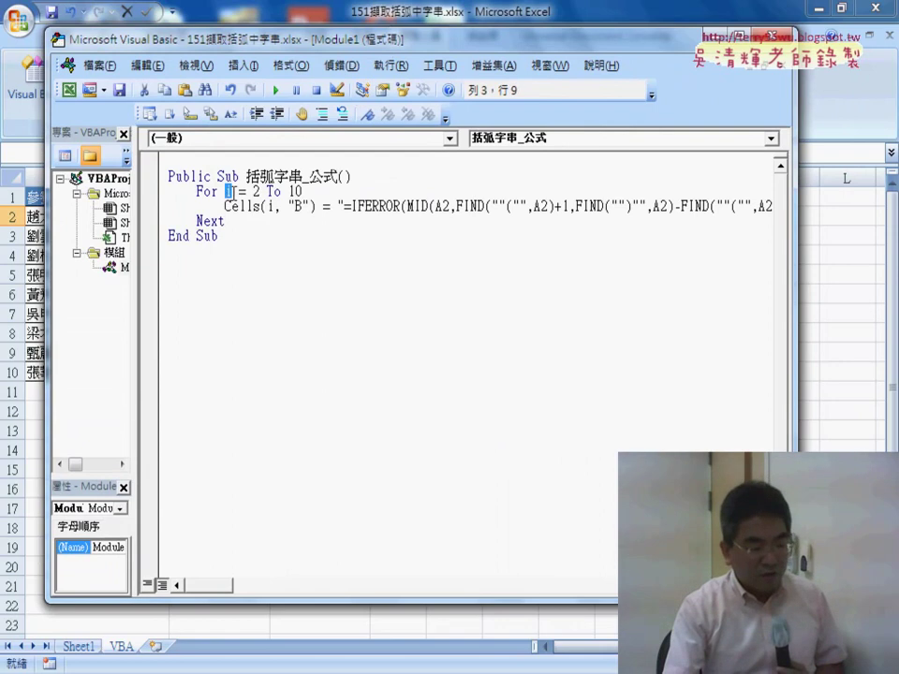
pyautogui.click(446, 206)
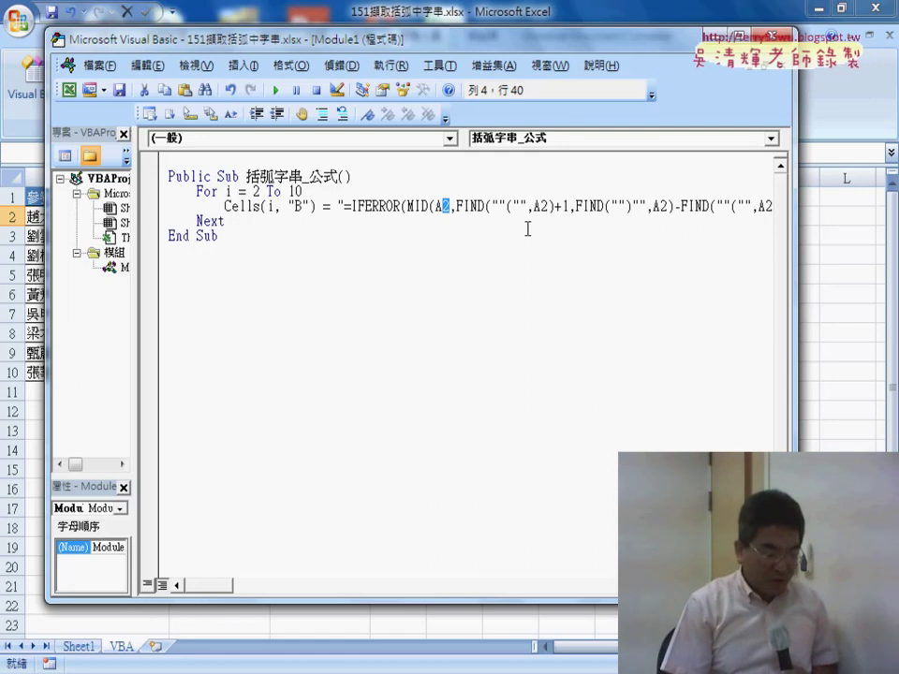
pyautogui.write('i')
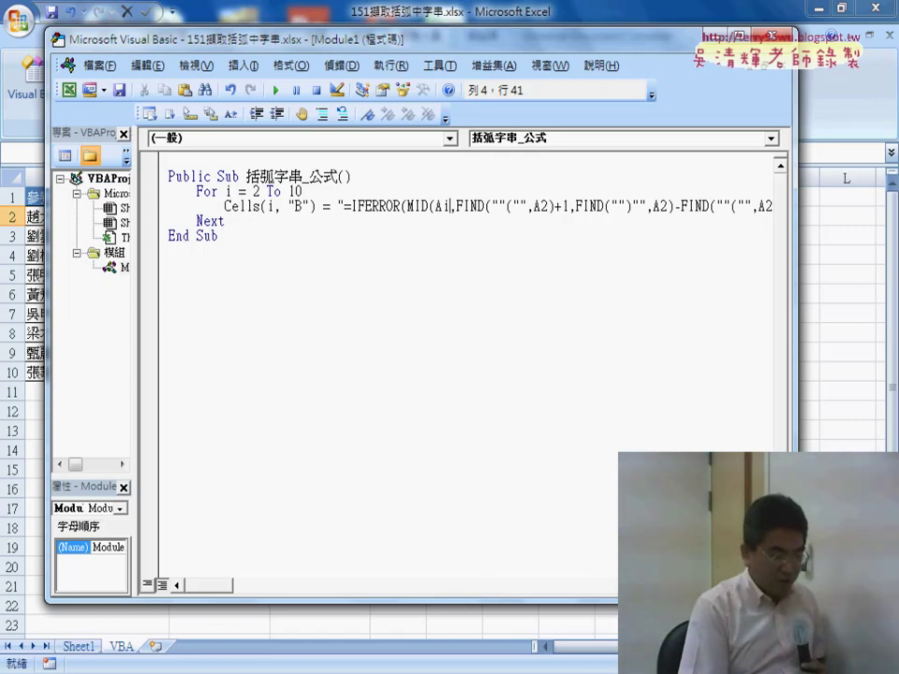
pyautogui.hotkey('ctrl', 'z')
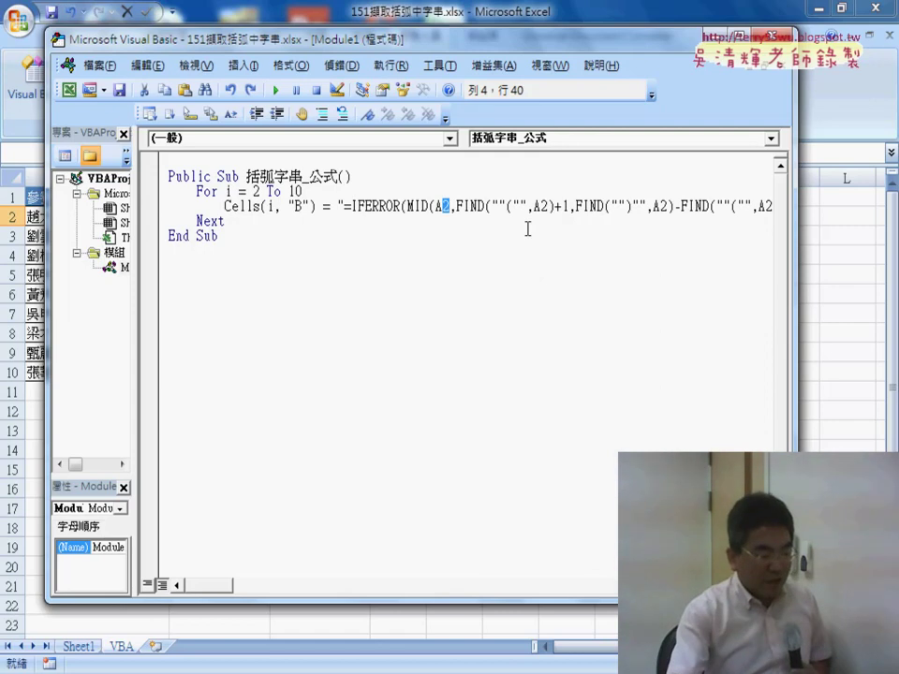
pyautogui.click(449, 205)
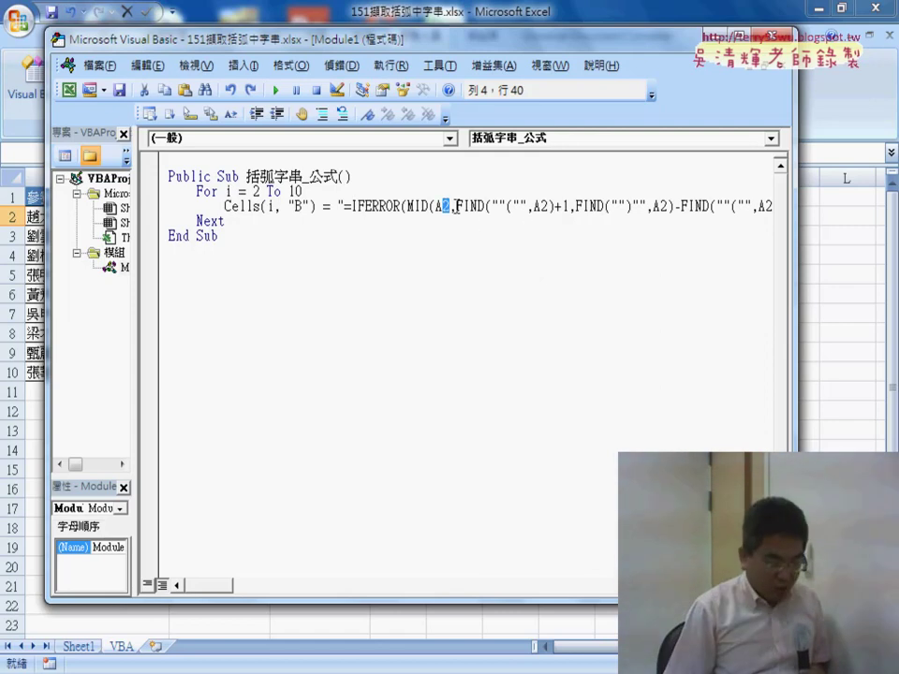
pyautogui.write('""')
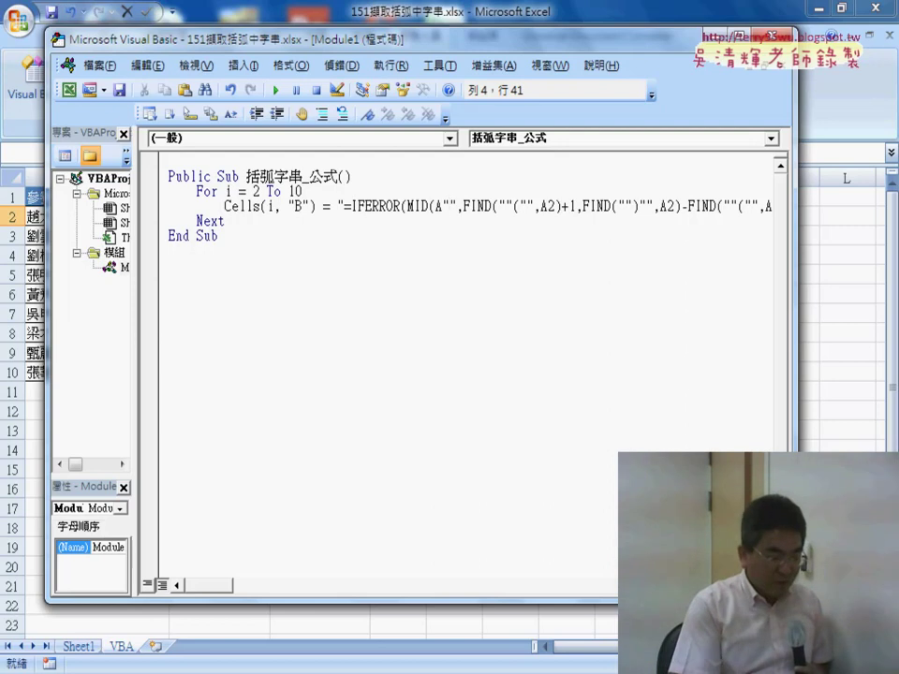
pyautogui.write('&&')
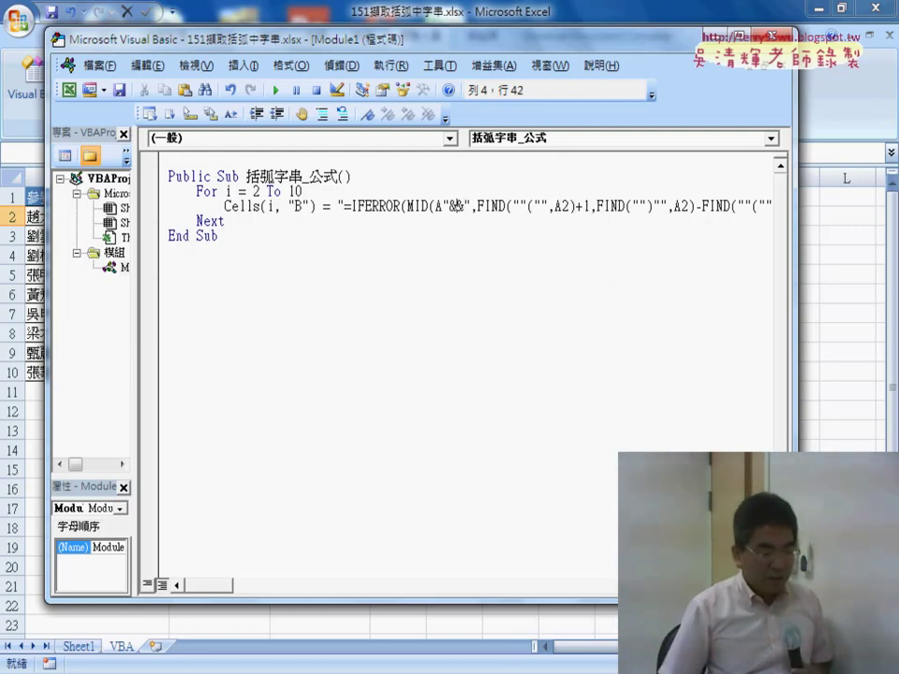
pyautogui.write('i')
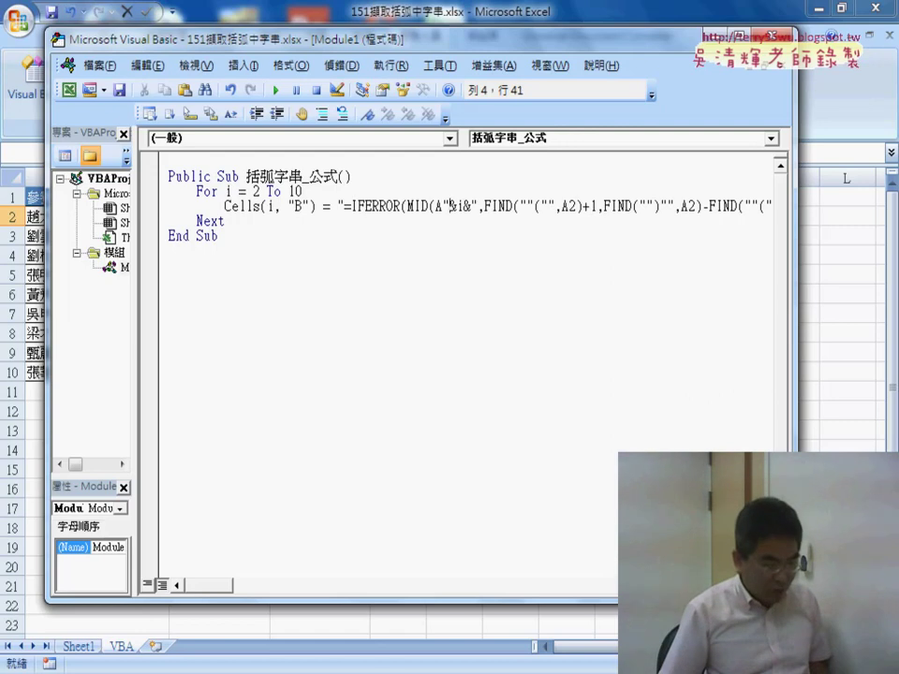
pyautogui.press('Right')
pyautogui.press('space')
pyautogui.press('Right')
pyautogui.press('space')
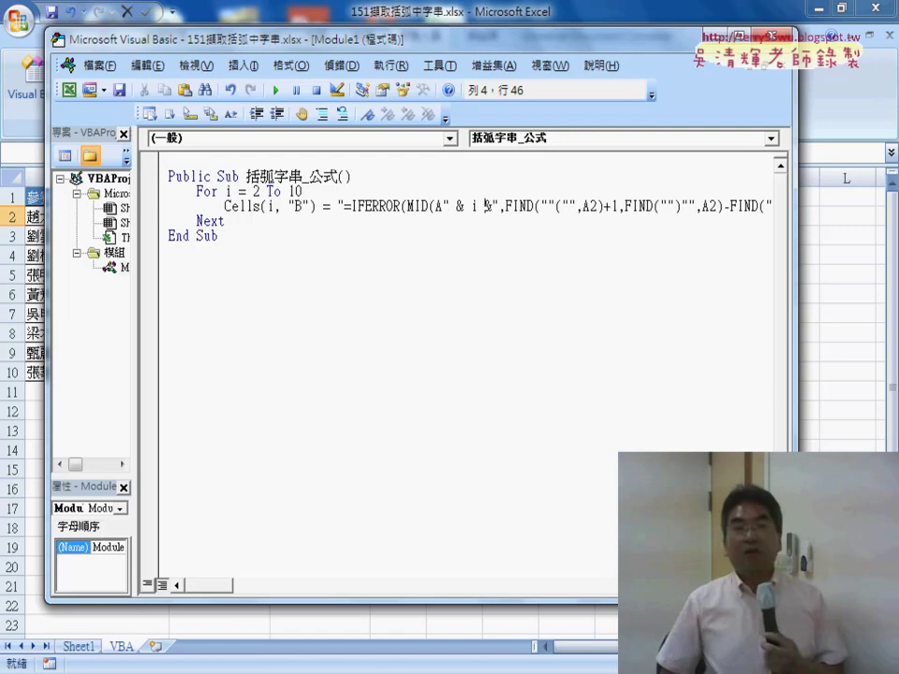
pyautogui.press('Right')
pyautogui.press('space')
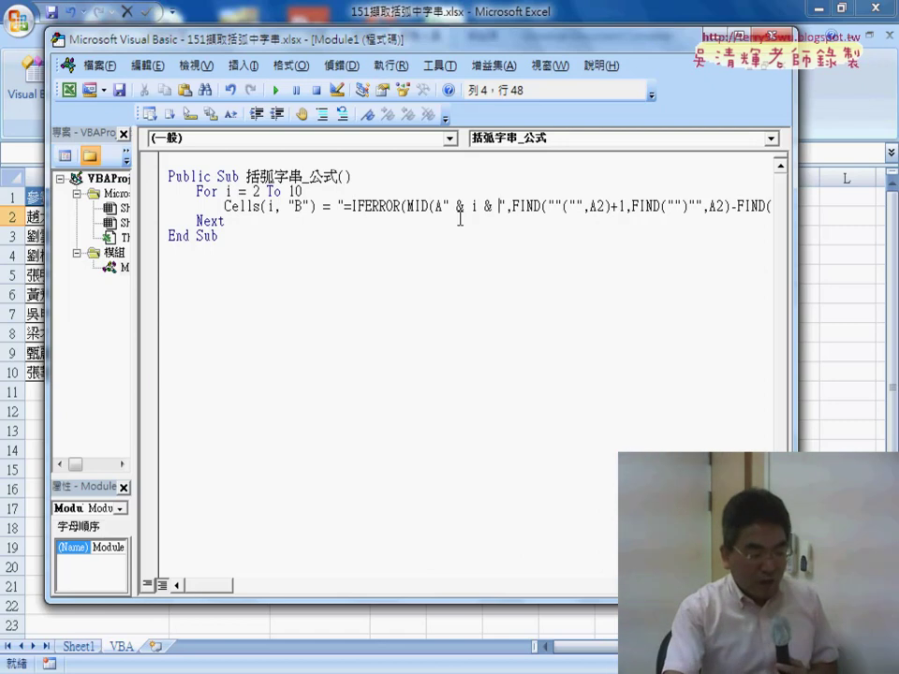
pyautogui.moveTo(451, 205); pyautogui.dragTo(339, 207)
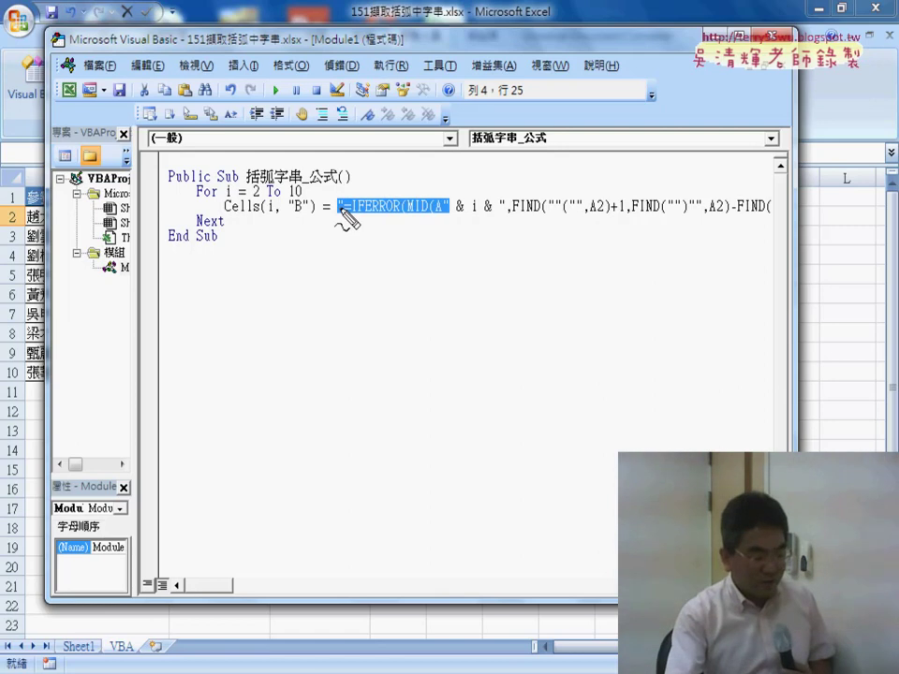
pyautogui.moveTo(281, 339); pyautogui.dragTo(547, 343)
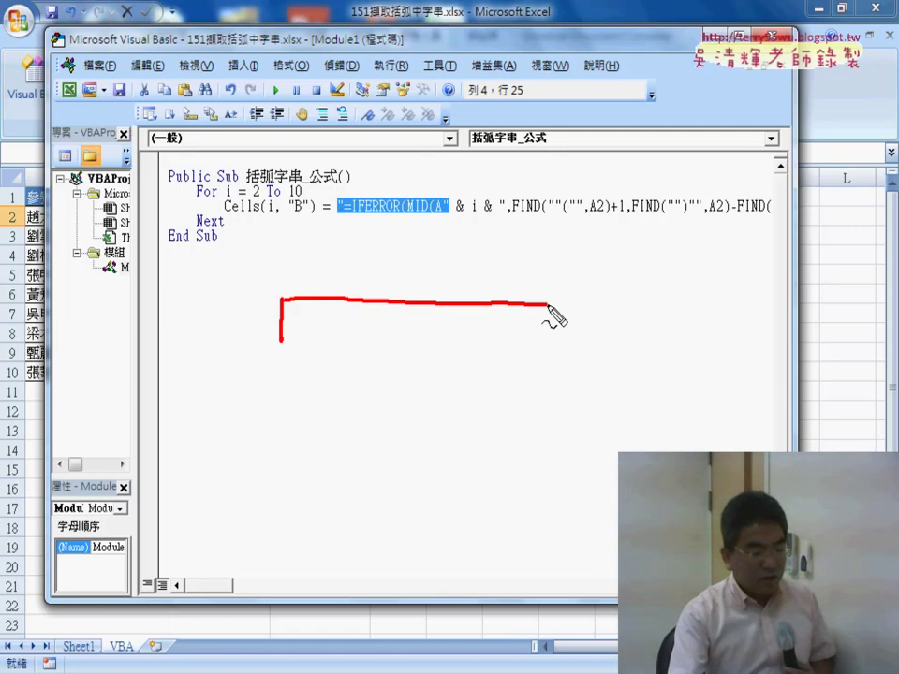
pyautogui.moveTo(307, 337); pyautogui.dragTo(543, 345)
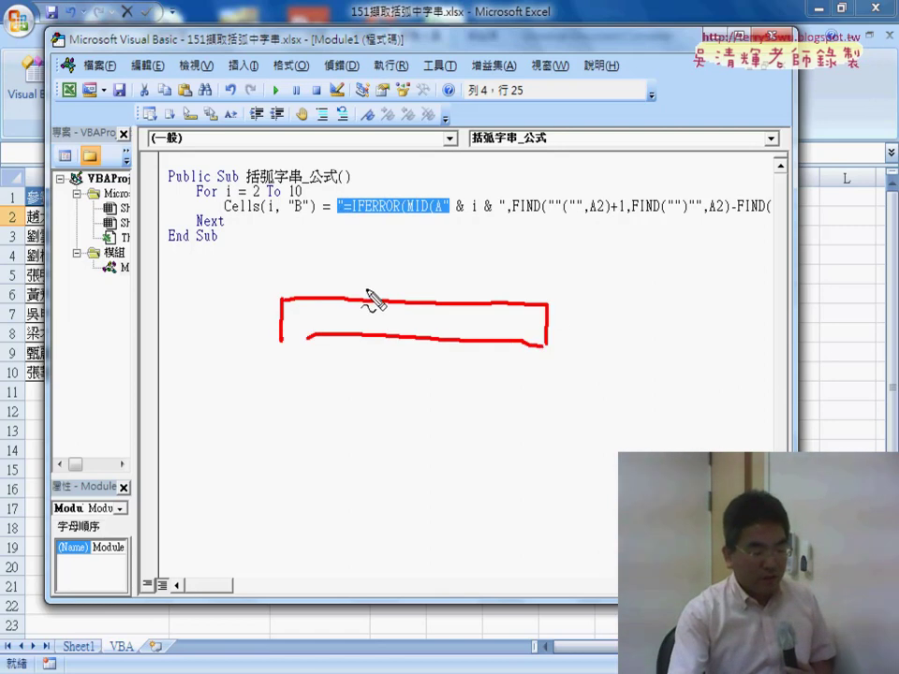
pyautogui.moveTo(353, 277); pyautogui.dragTo(355, 350)
pyautogui.moveTo(383, 276); pyautogui.dragTo(385, 358)
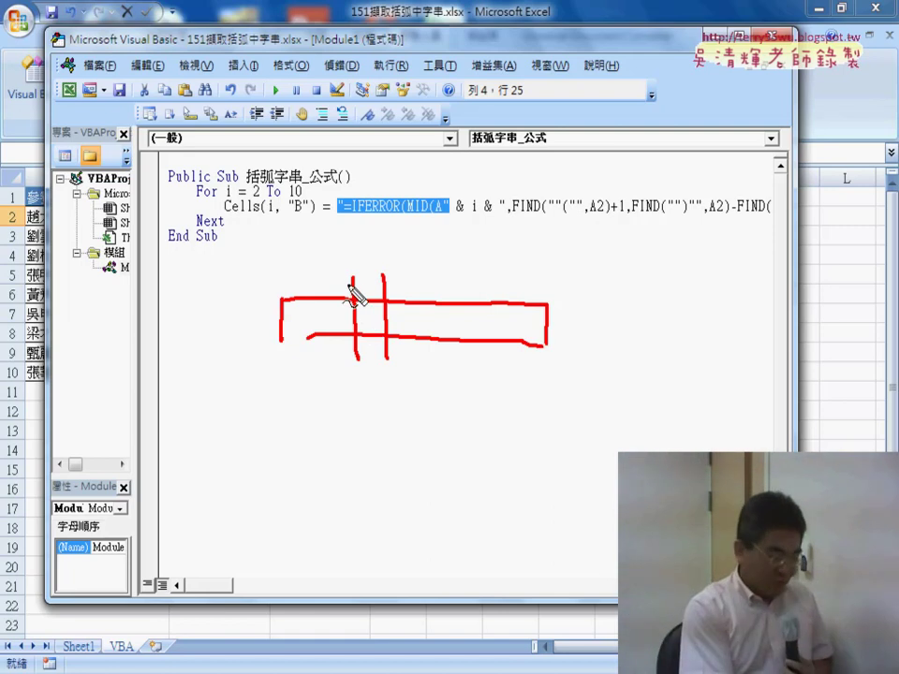
pyautogui.press('Escape')
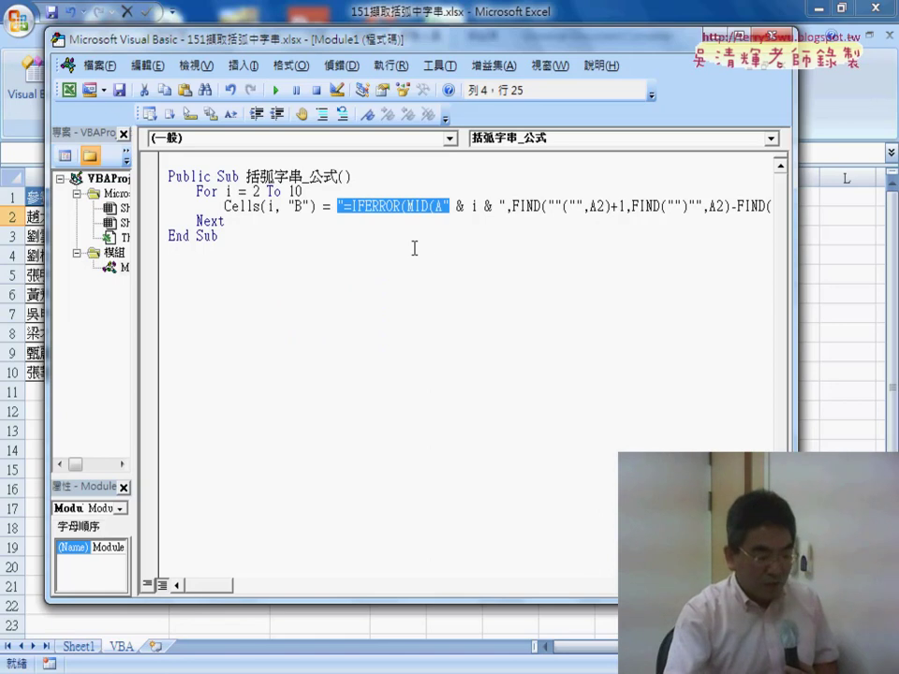
pyautogui.click(428, 248)
pyautogui.moveTo(339, 206); pyautogui.dragTo(669, 210)
pyautogui.click(499, 205)
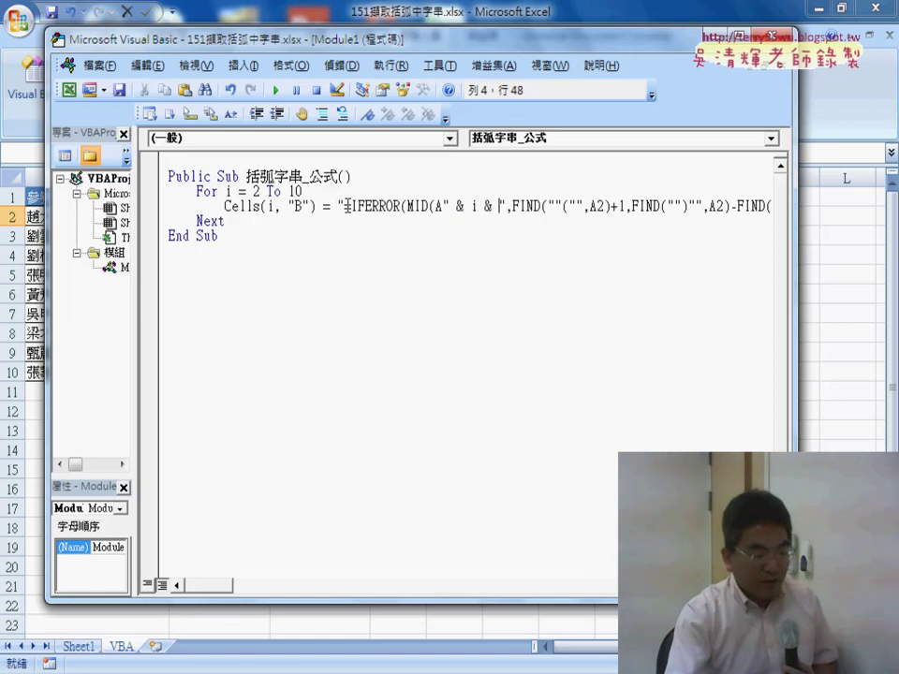
pyautogui.moveTo(342, 205); pyautogui.dragTo(440, 205)
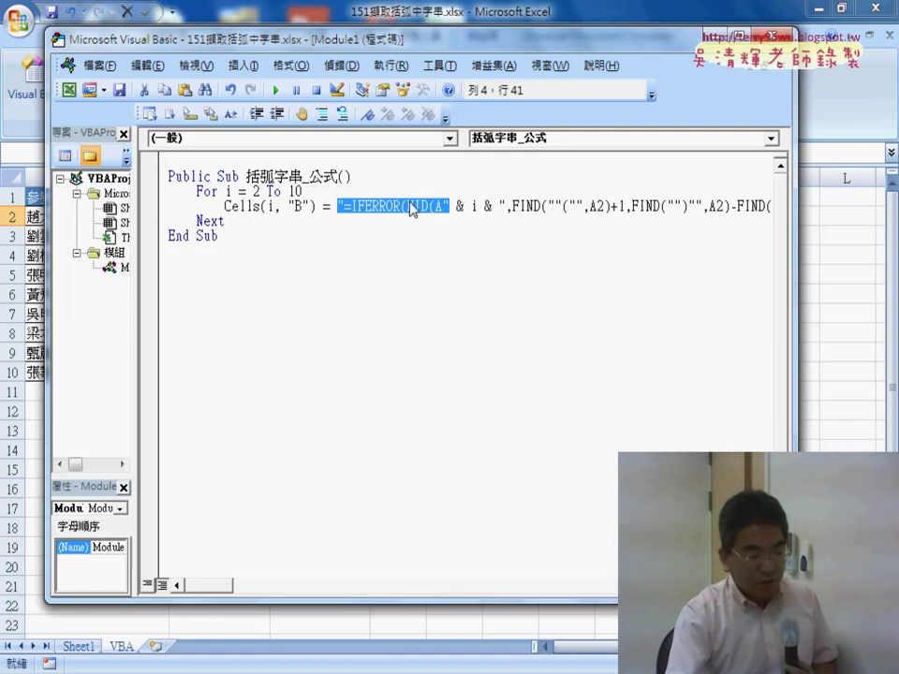
pyautogui.moveTo(497, 205); pyautogui.dragTo(704, 208)
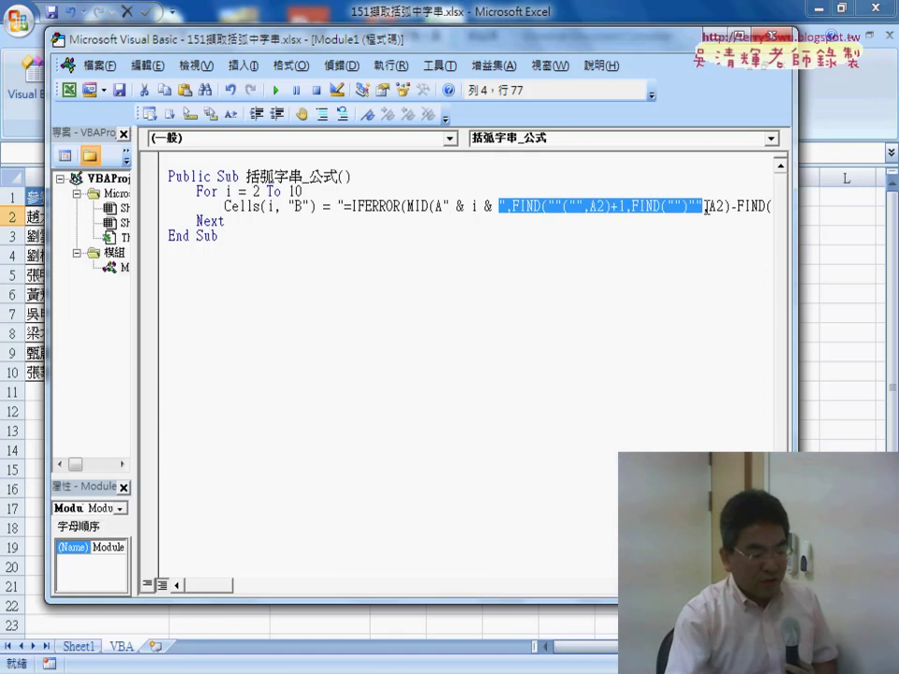
pyautogui.click(458, 206)
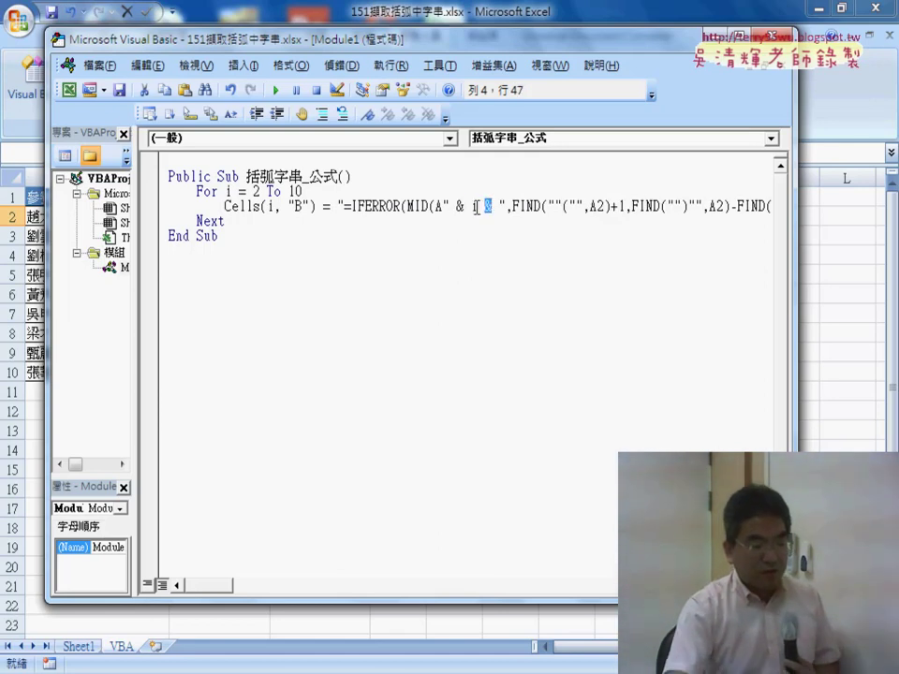
pyautogui.press('Left')
pyautogui.press('Left')
pyautogui.hotkey('shift', 'Left')
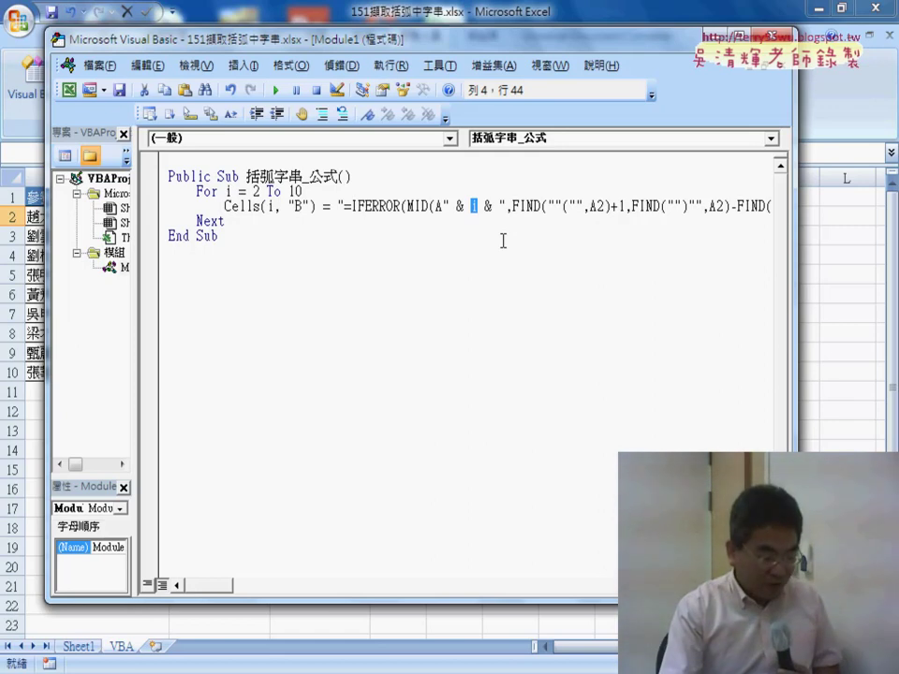
pyautogui.moveTo(221, 587); pyautogui.dragTo(237, 588)
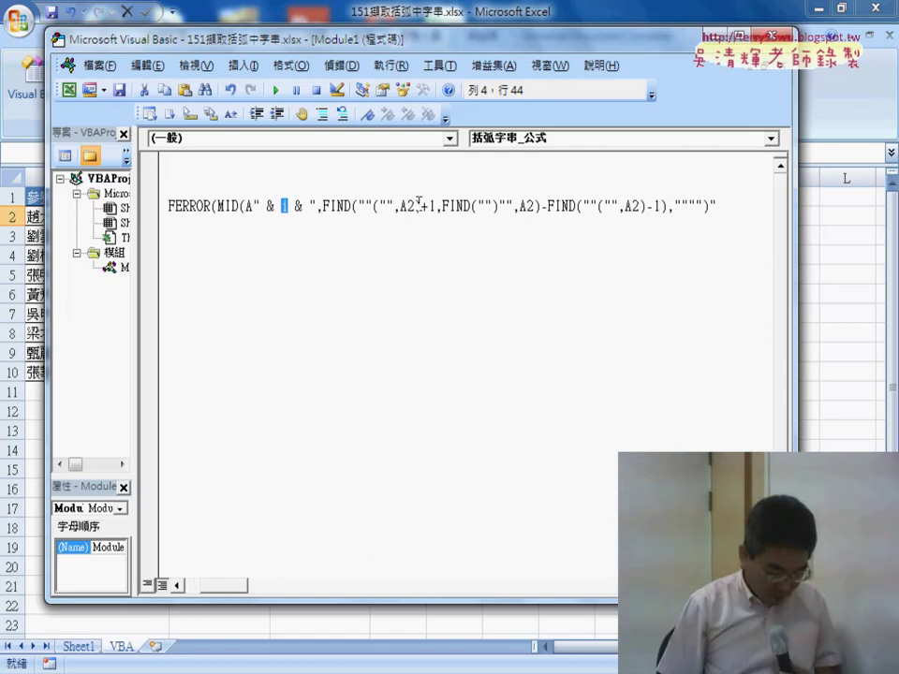
# Step: Change the first FIND's A2 reference to A" & i & "
pyautogui.moveTo(415, 205); pyautogui.dragTo(404, 205)
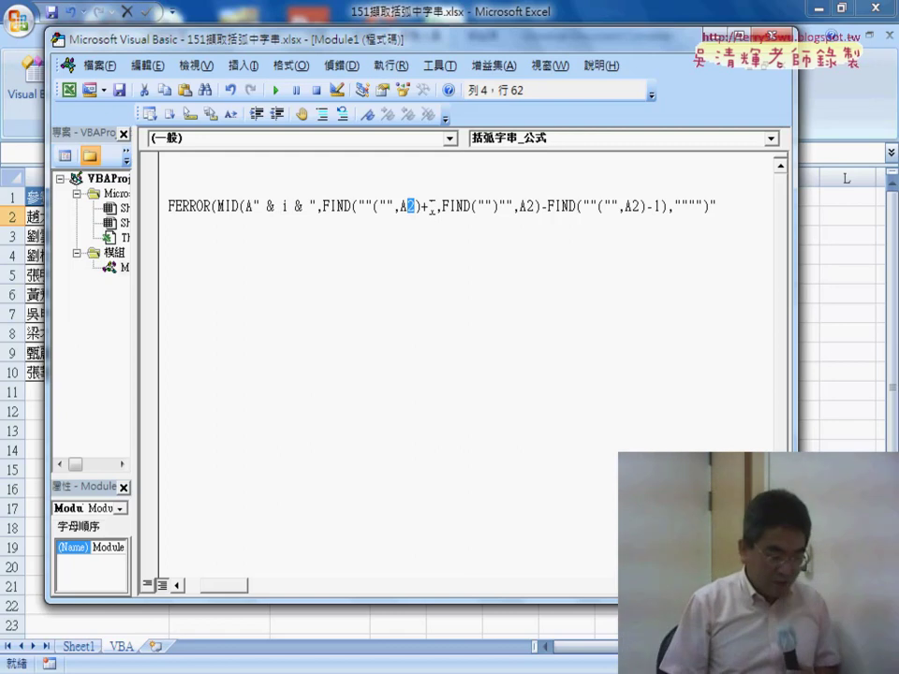
pyautogui.write('"')
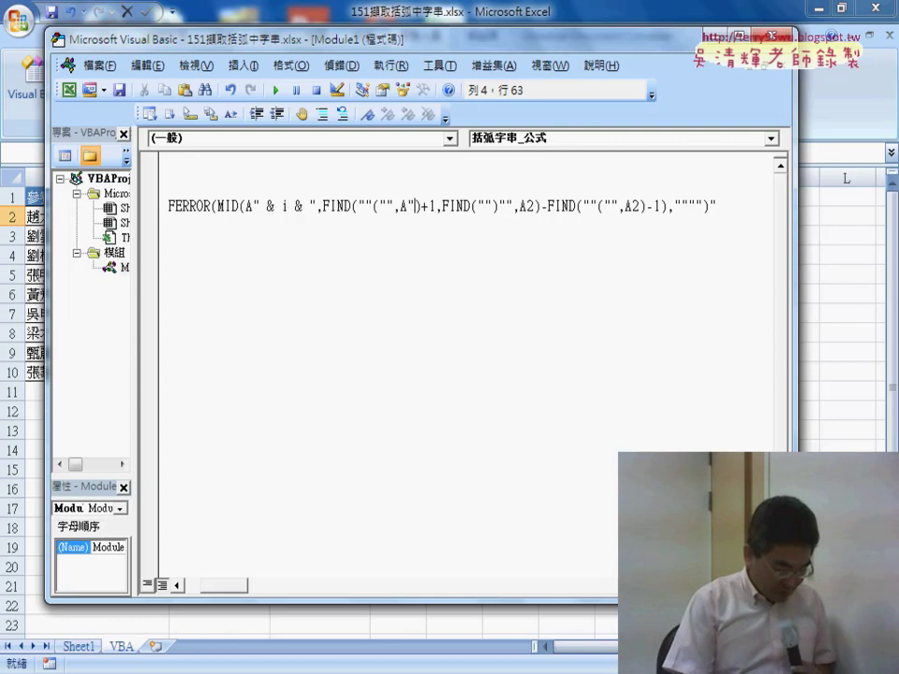
pyautogui.write('"')
pyautogui.press('Left')
pyautogui.write('&')
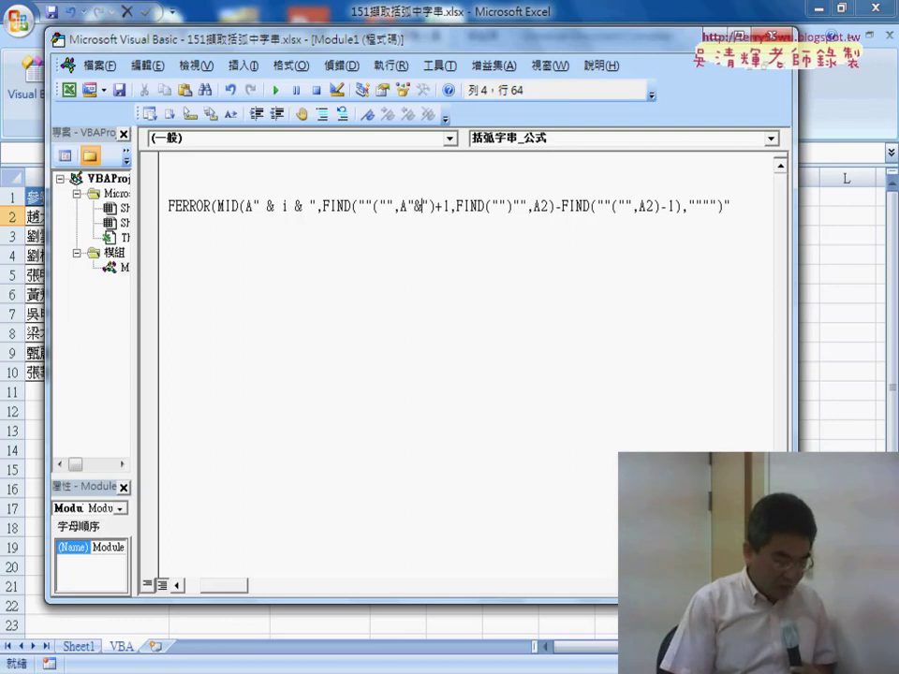
pyautogui.write('&')
pyautogui.click(421, 205)
pyautogui.write('i')
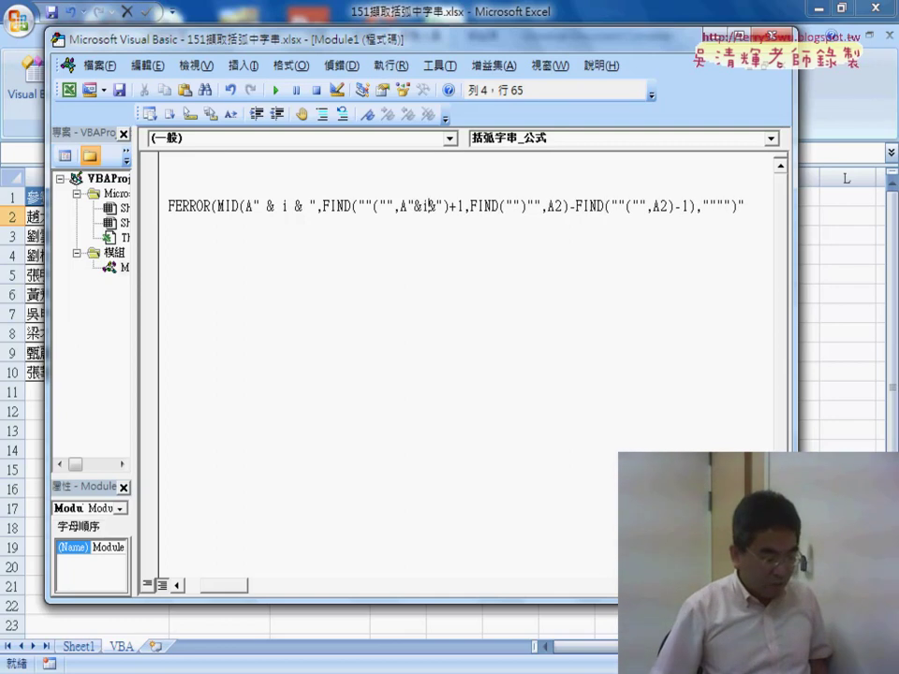
pyautogui.press('Left')
pyautogui.press('Right')
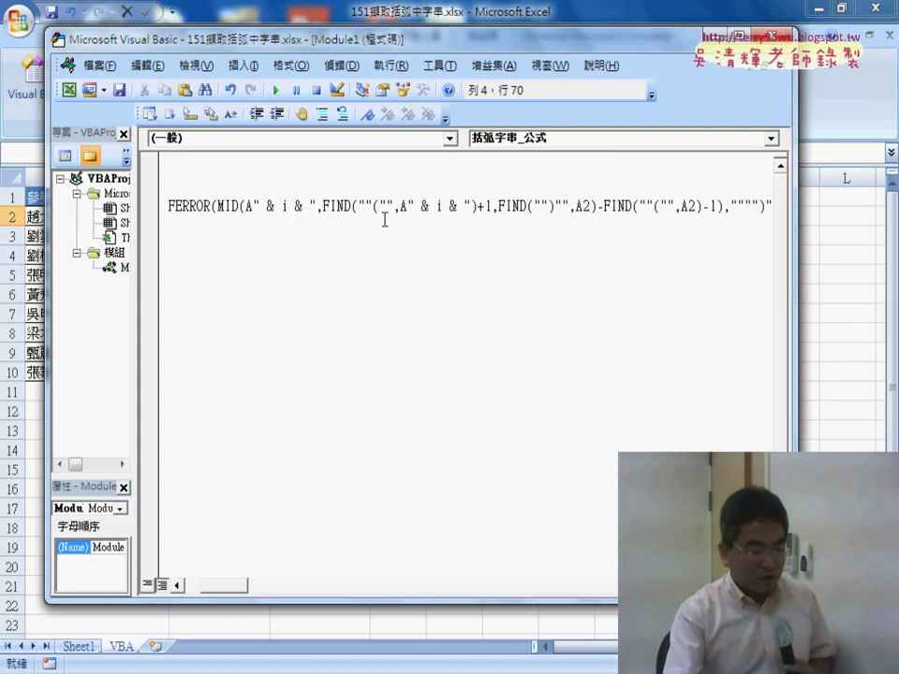
# Step: Copy the " & i & " piece over the 2 in the remaining two A2 references
pyautogui.moveTo(407, 204); pyautogui.dragTo(439, 204)
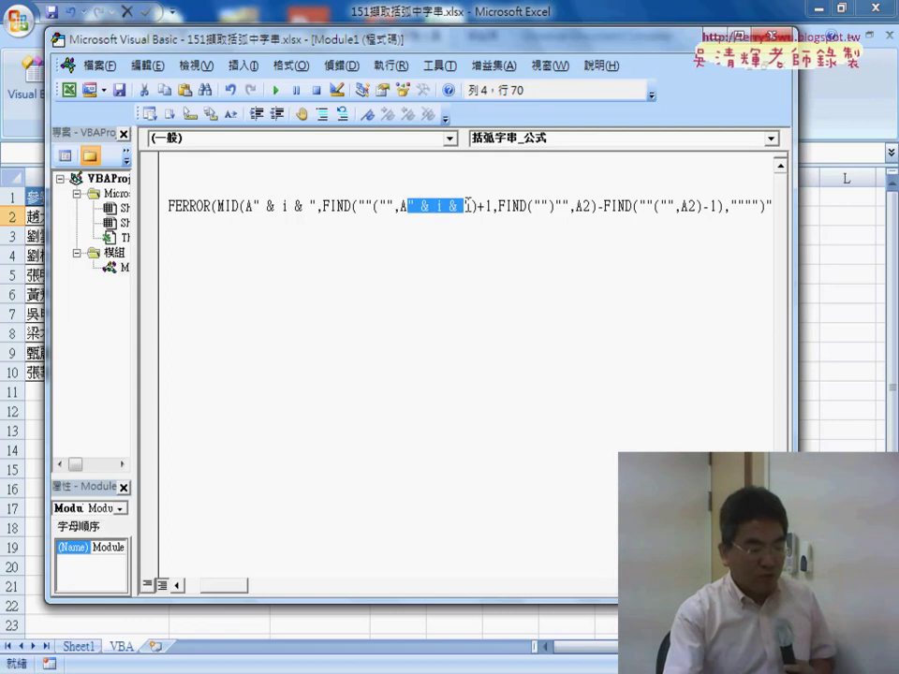
pyautogui.rightClick(432, 212)
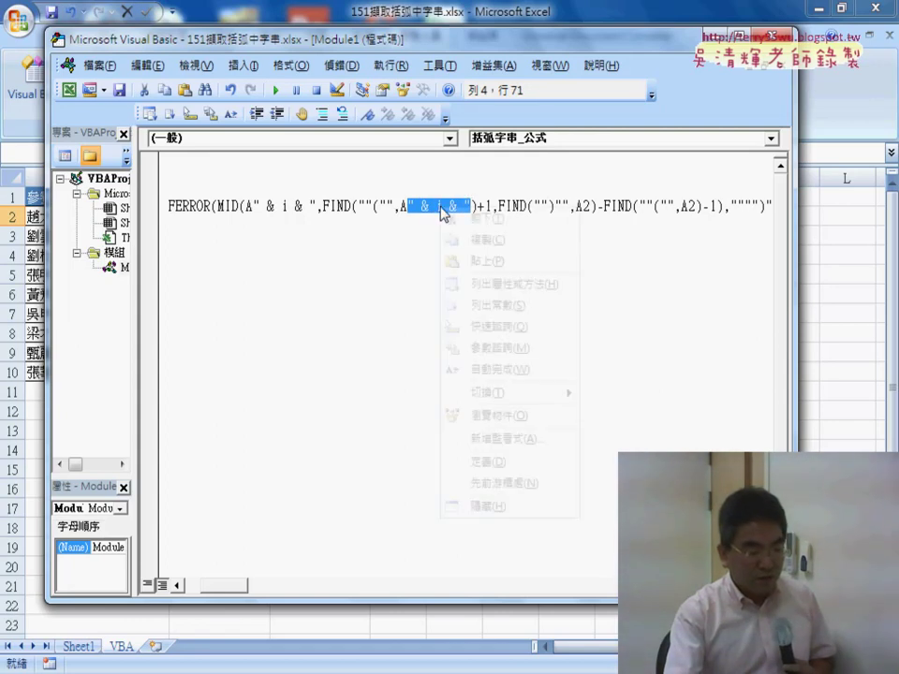
pyautogui.click(465, 237)
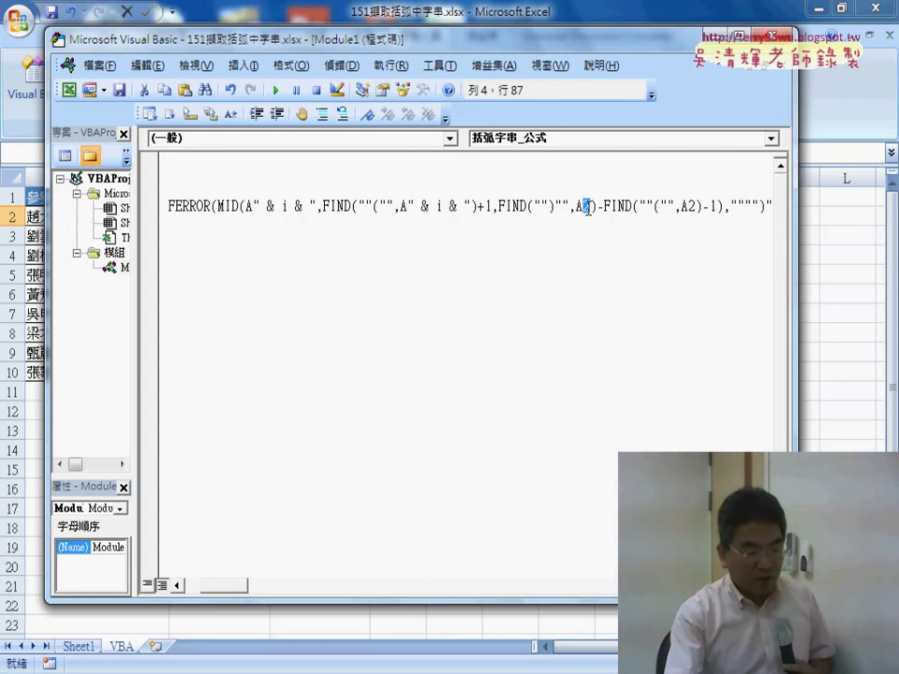
pyautogui.rightClick(585, 213)
pyautogui.click(590, 257)
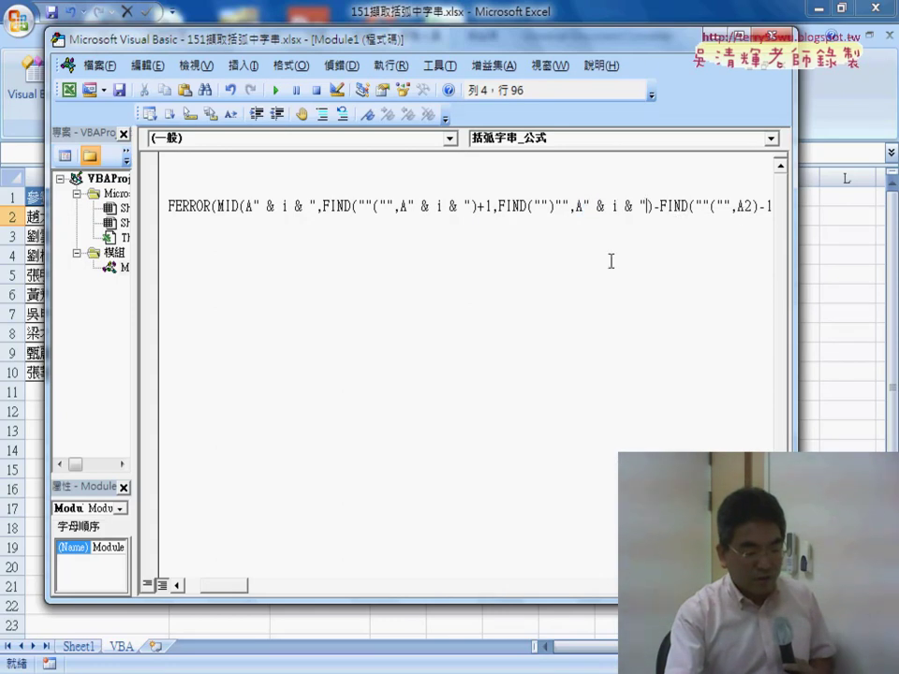
pyautogui.rightClick(749, 214)
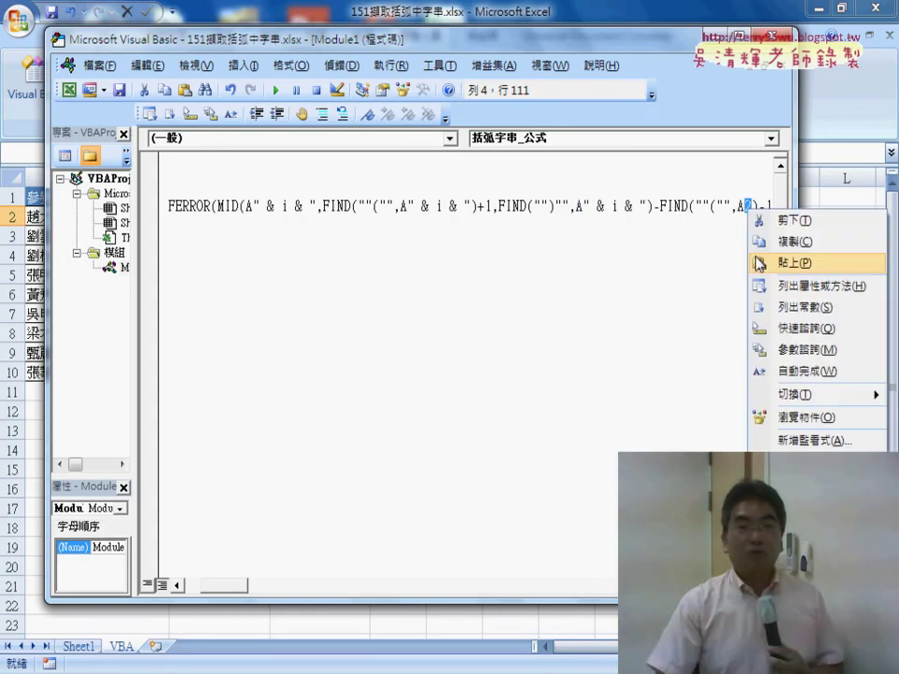
pyautogui.click(775, 202)
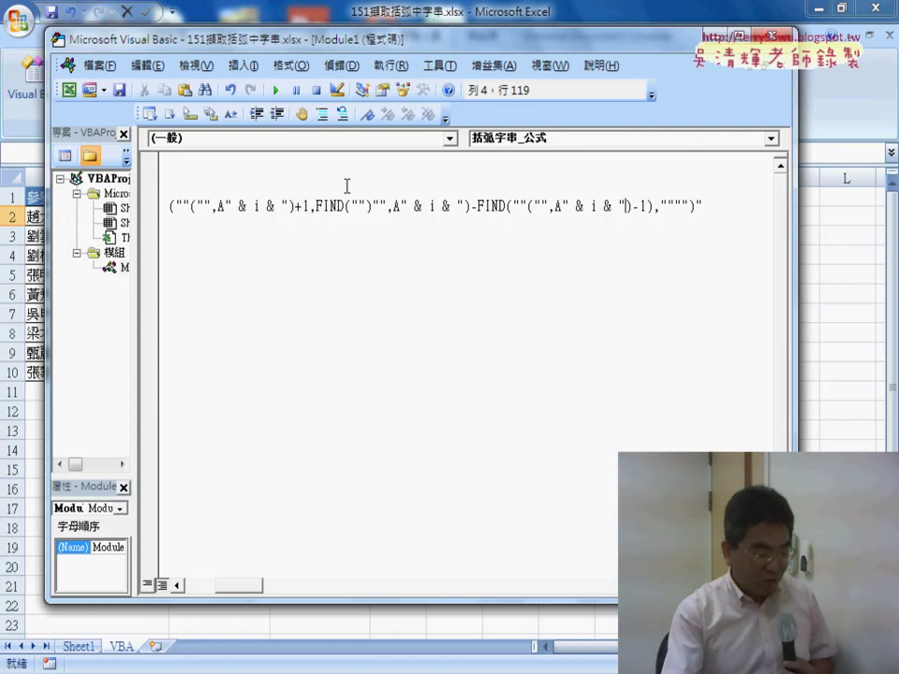
pyautogui.moveTo(245, 591); pyautogui.dragTo(216, 590)
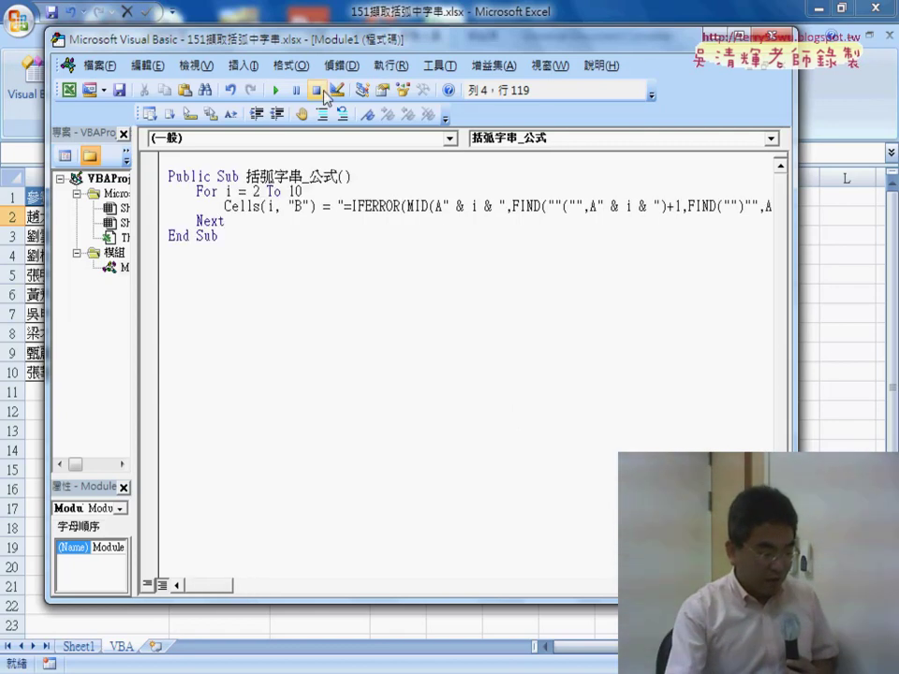
# Step: Run 括弧字串_公式 with F5 and confirm B3 and B4 now reference their own rows
pyautogui.moveTo(168, 40); pyautogui.dragTo(432, 48)
pyautogui.click(567, 214)
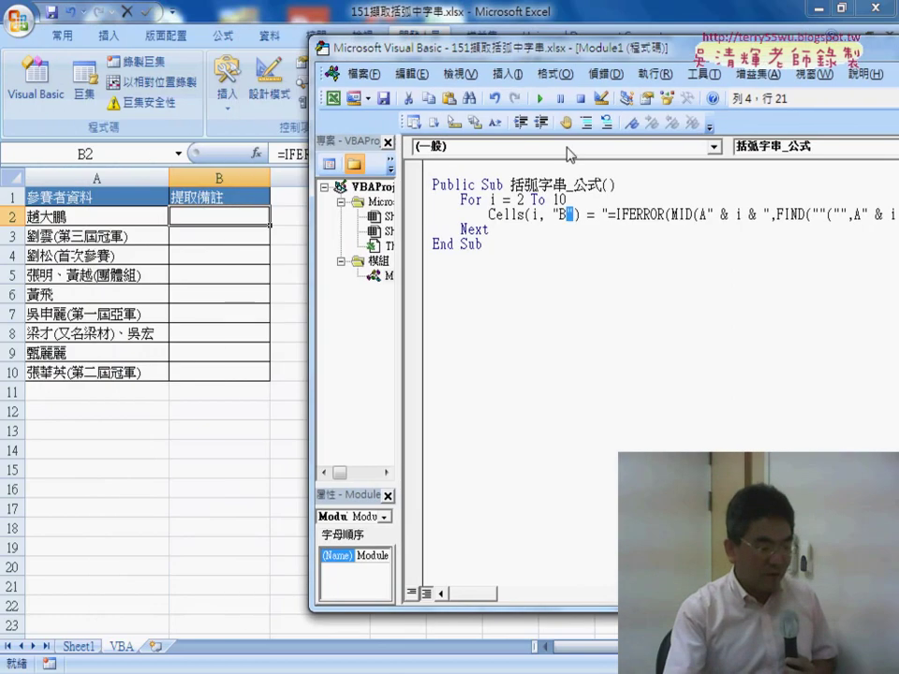
pyautogui.press('F5')
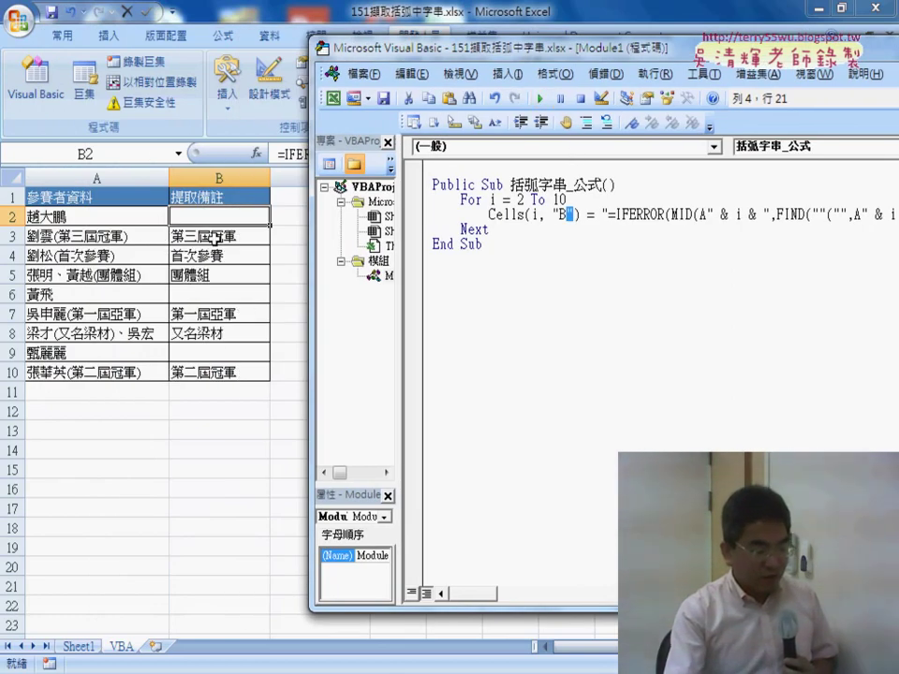
pyautogui.click(216, 221)
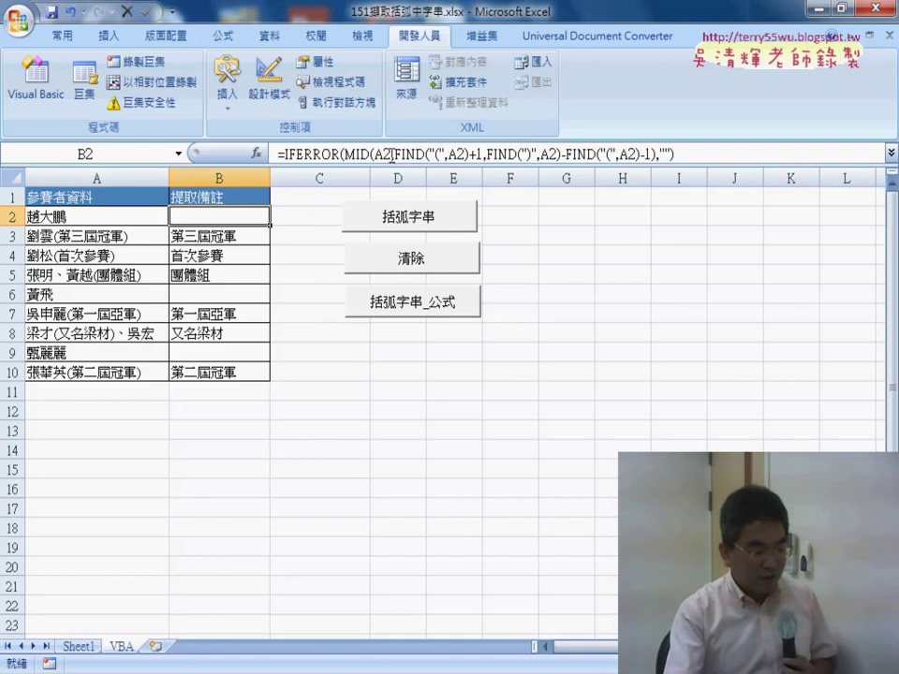
pyautogui.click(219, 240)
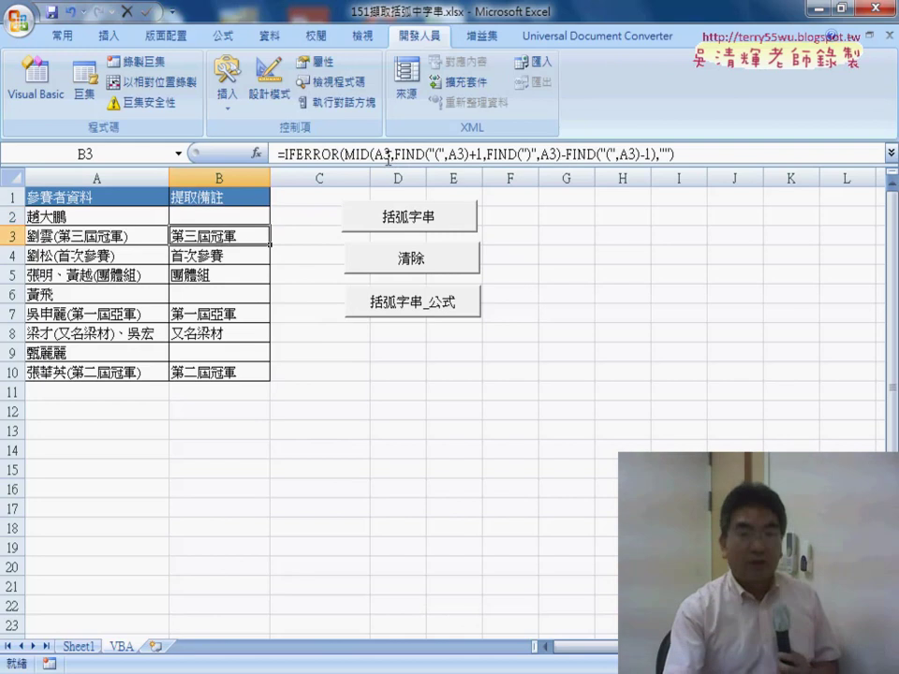
pyautogui.click(229, 256)
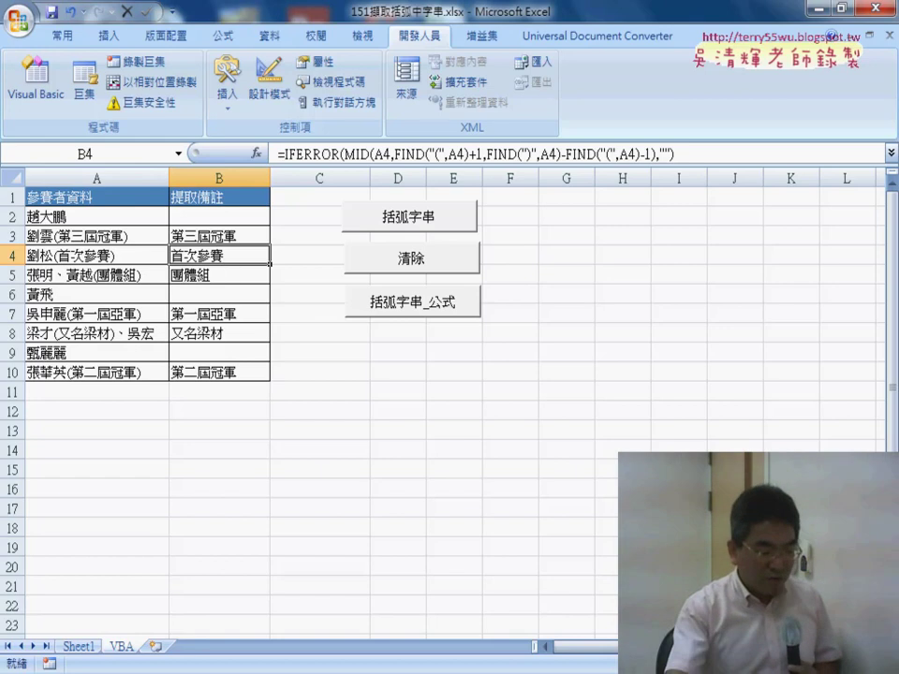
pyautogui.click(581, 602)
pyautogui.click(492, 199)
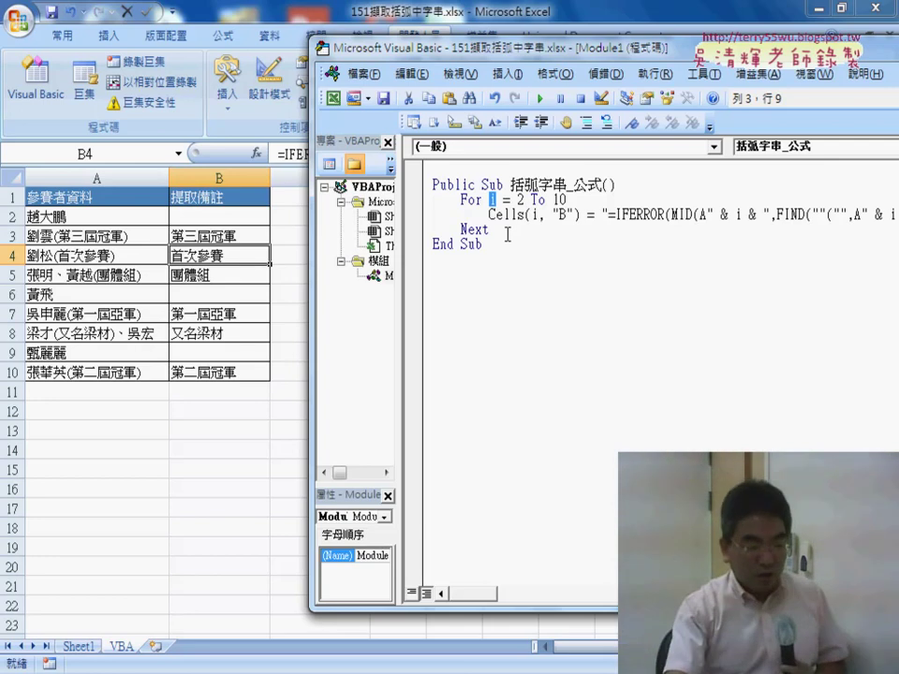
# Step: Review the loop's start value 2, its end and row variable i, then clear B2:B10
pyautogui.click(527, 199)
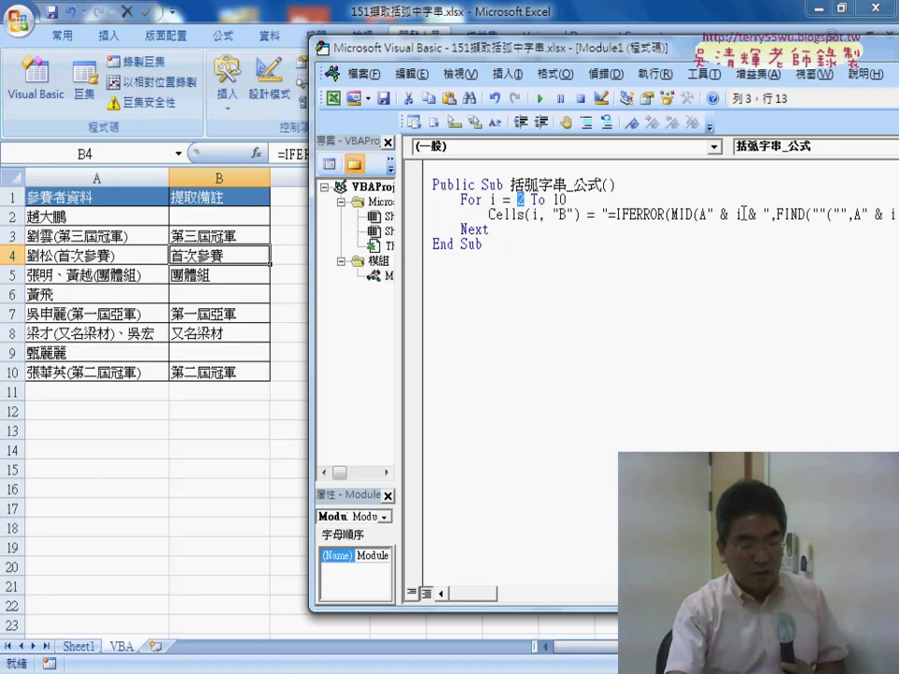
pyautogui.doubleClick(522, 199)
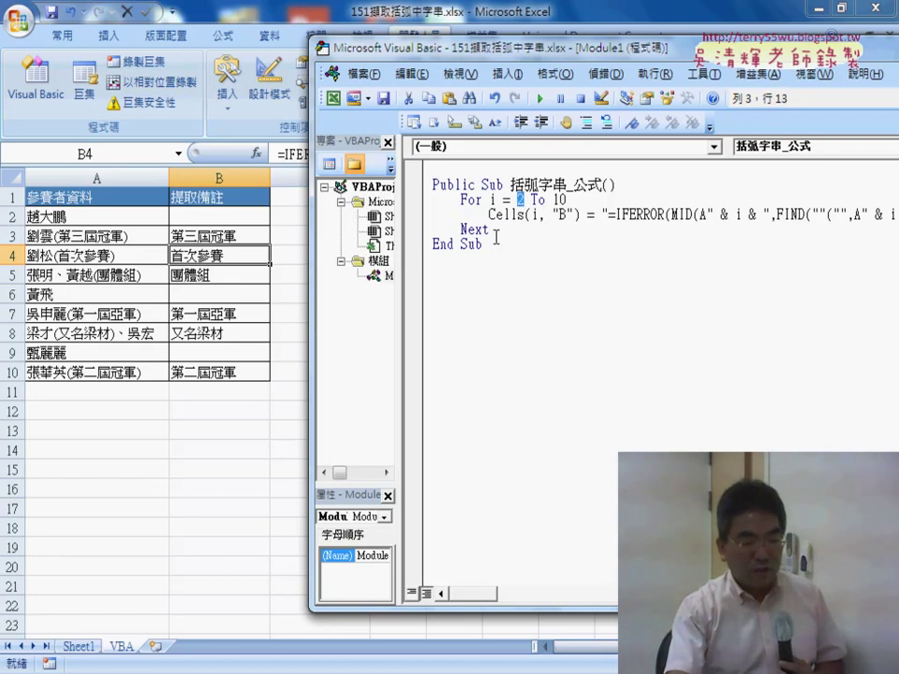
pyautogui.click(491, 228)
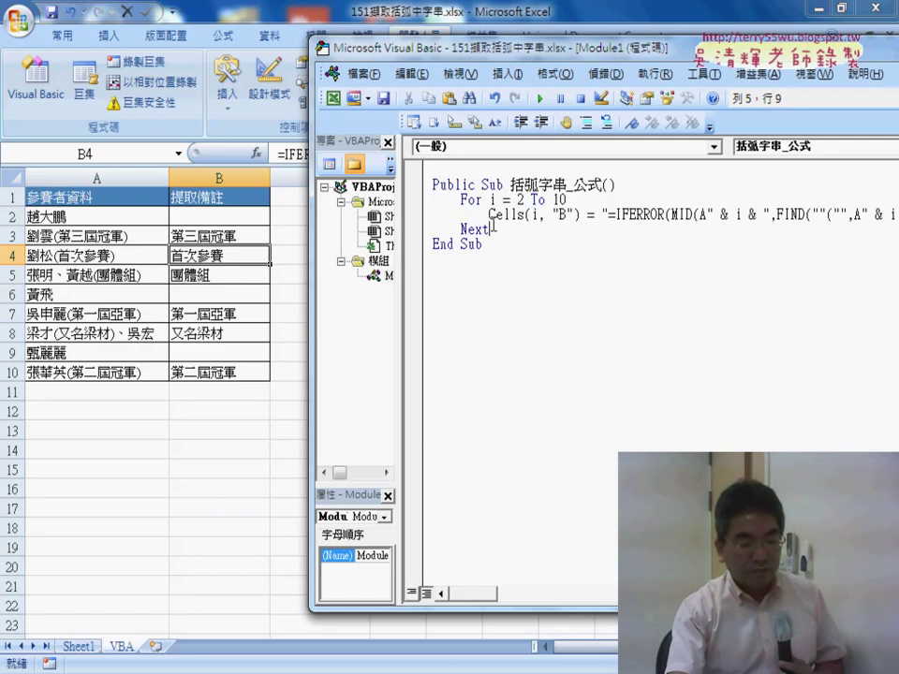
pyautogui.click(739, 214)
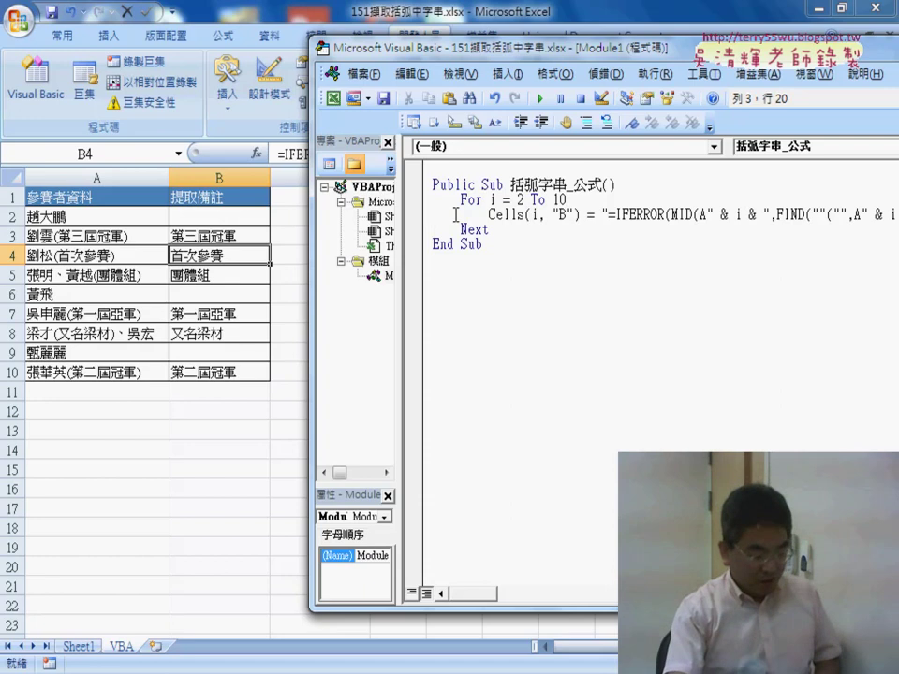
pyautogui.click(210, 216)
pyautogui.moveTo(211, 216); pyautogui.dragTo(227, 371)
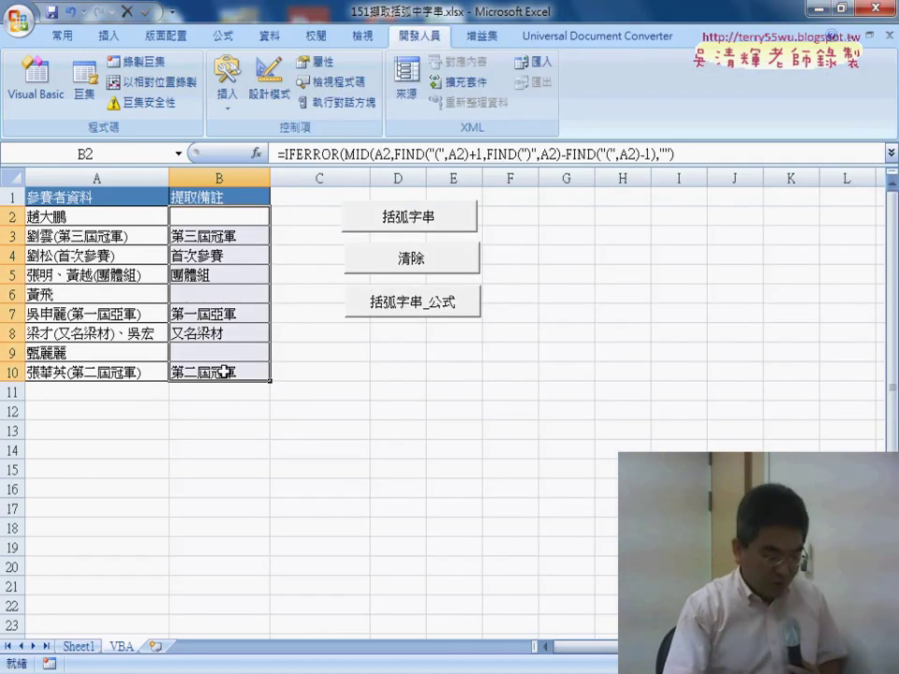
pyautogui.press('Delete')
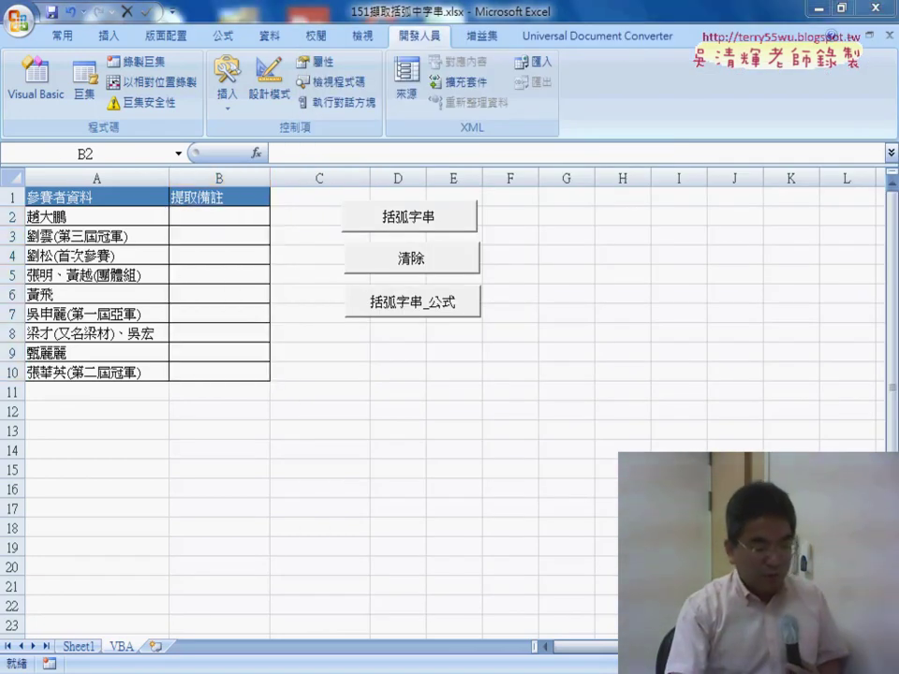
# Step: Step through 括弧字串_公式 with F8 to refill column B row by row, then reset the run
pyautogui.click(562, 571)
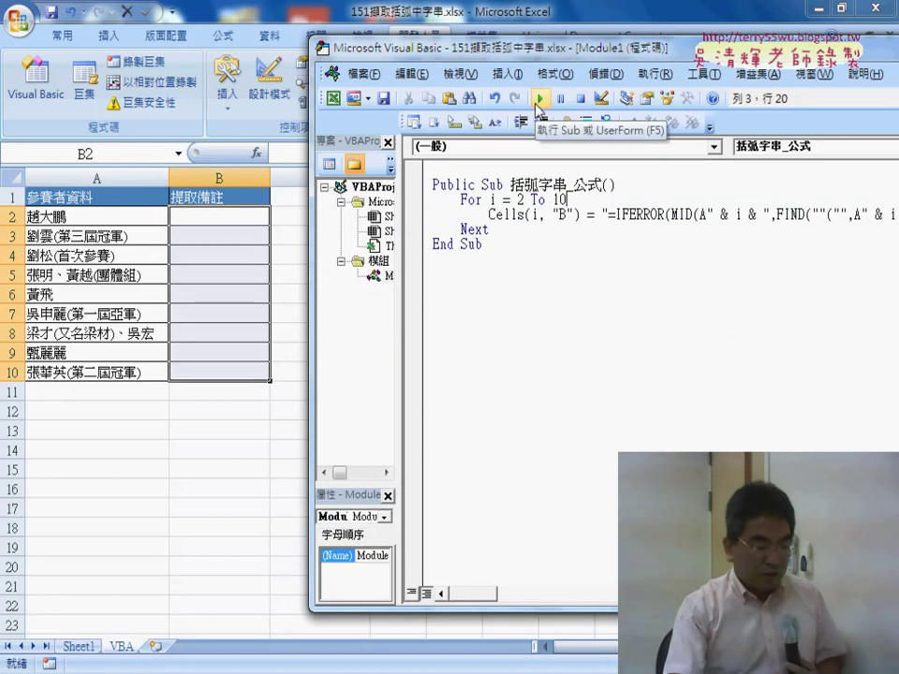
pyautogui.moveTo(488, 229); pyautogui.dragTo(562, 216)
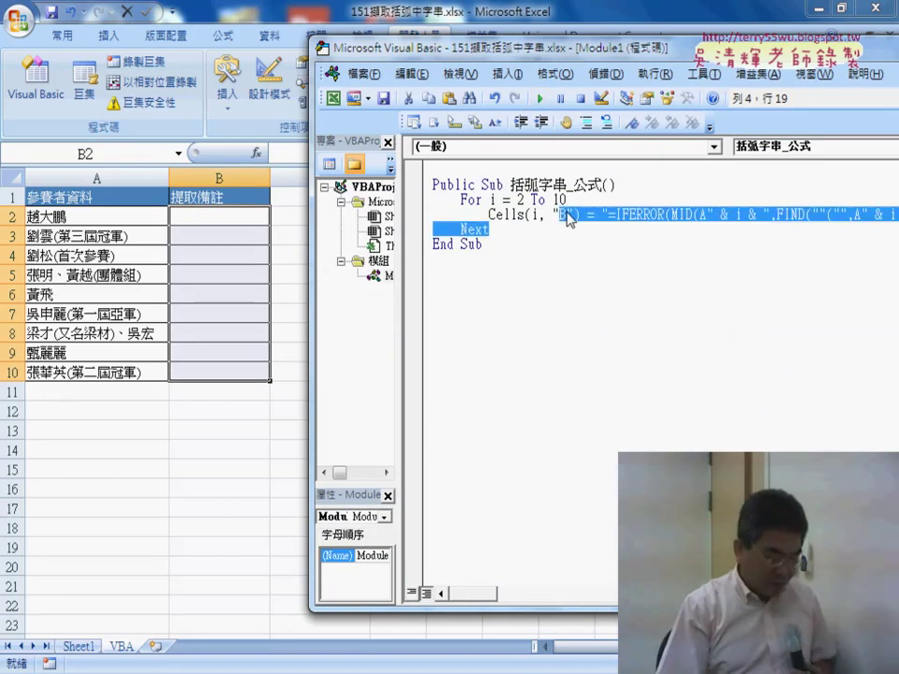
pyautogui.click(582, 200)
pyautogui.press('F8')
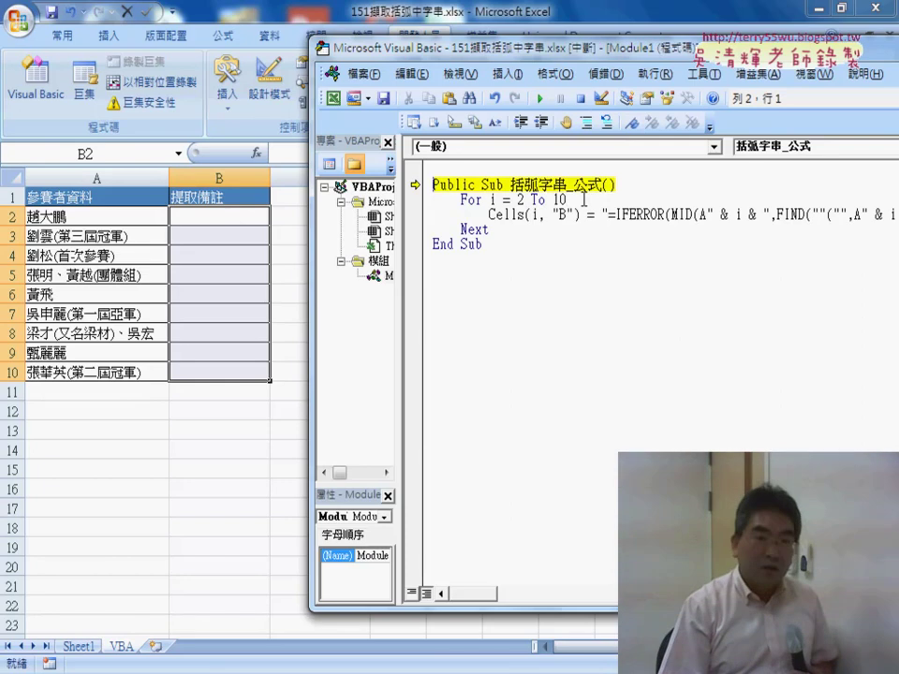
pyautogui.press('F8')
pyautogui.press('F8')
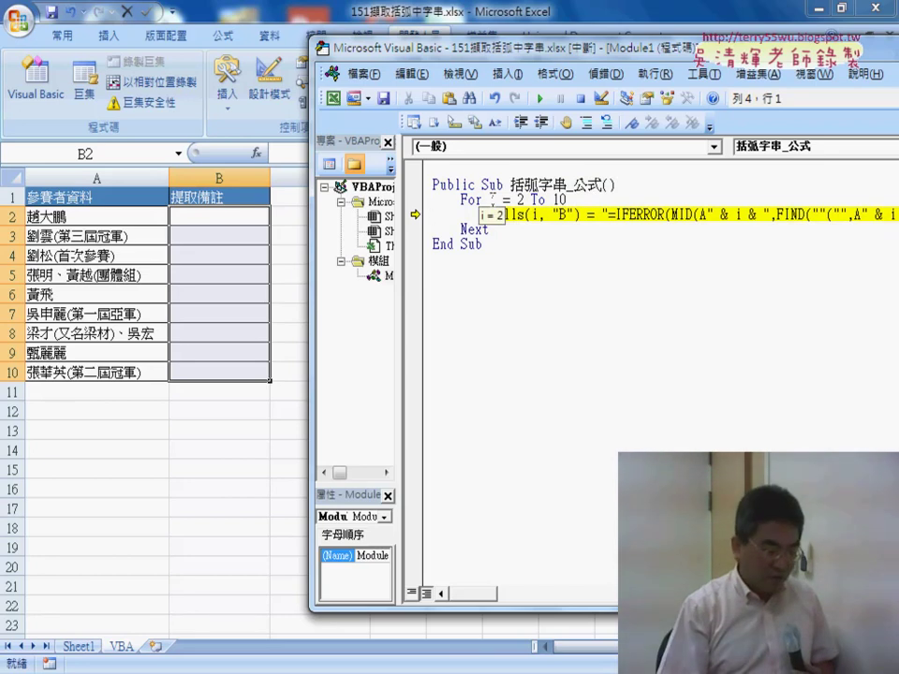
pyautogui.press('F8')
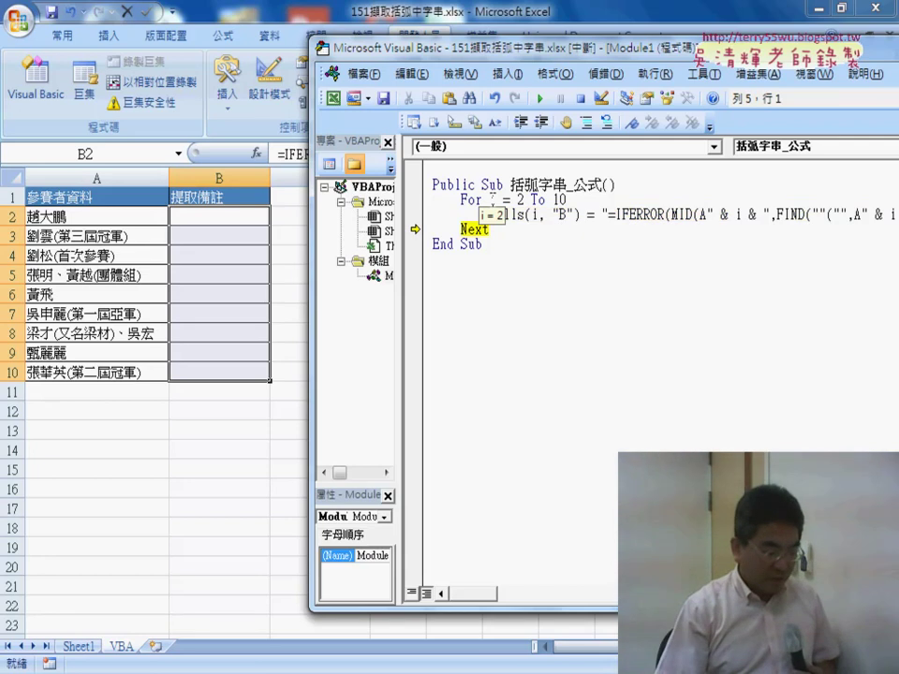
pyautogui.press('F8')
pyautogui.press('F8')
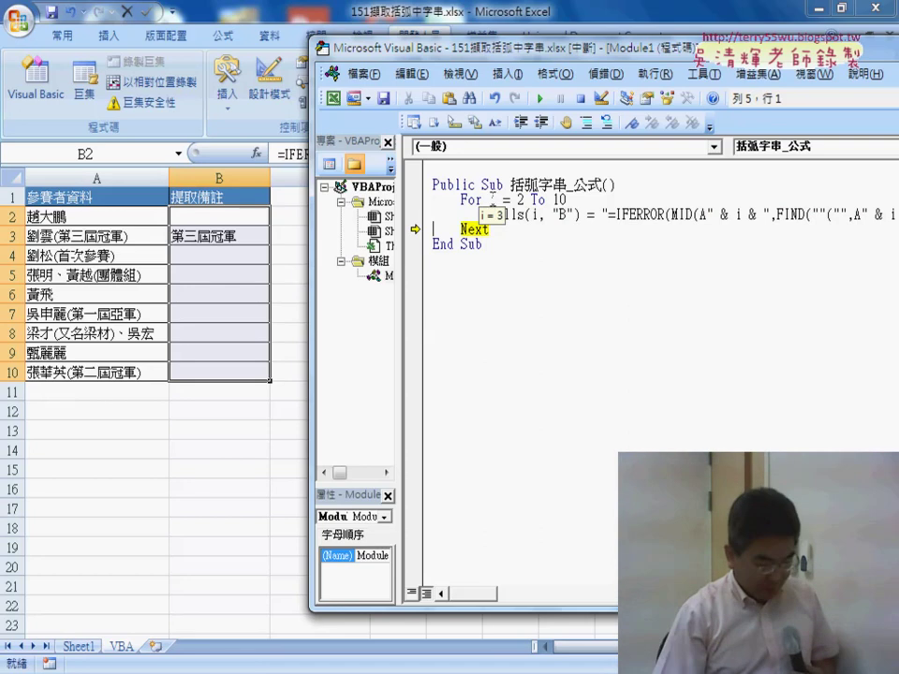
pyautogui.press('F8')
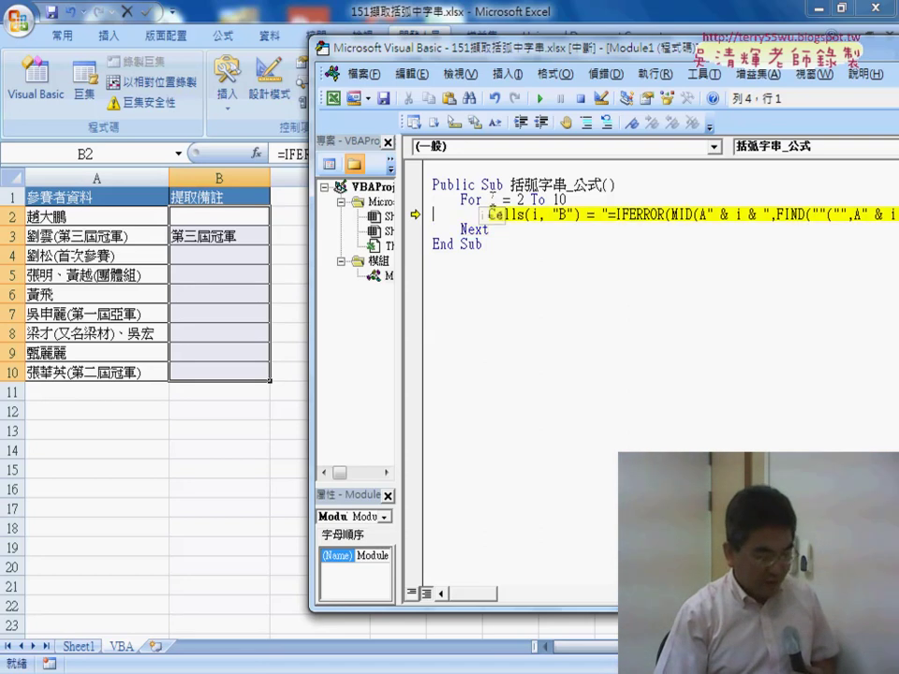
pyautogui.press('F8')
pyautogui.press('F8')
pyautogui.press('F8')
pyautogui.press('F8')
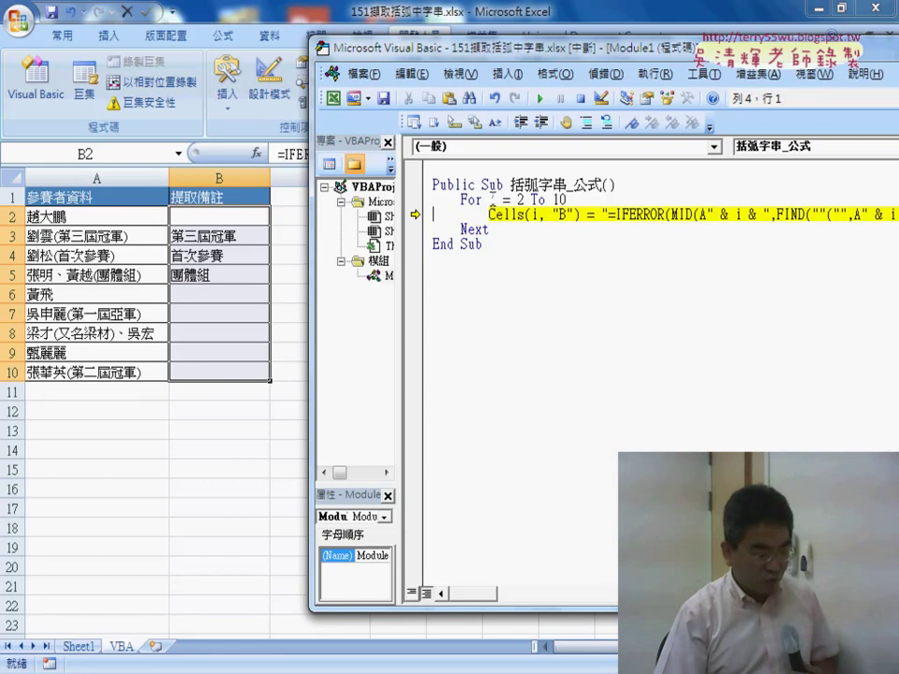
pyautogui.press('F8')
pyautogui.press('F8')
pyautogui.press('F8')
pyautogui.press('F8')
pyautogui.press('F8')
pyautogui.press('F8')
pyautogui.press('F8')
pyautogui.press('F8')
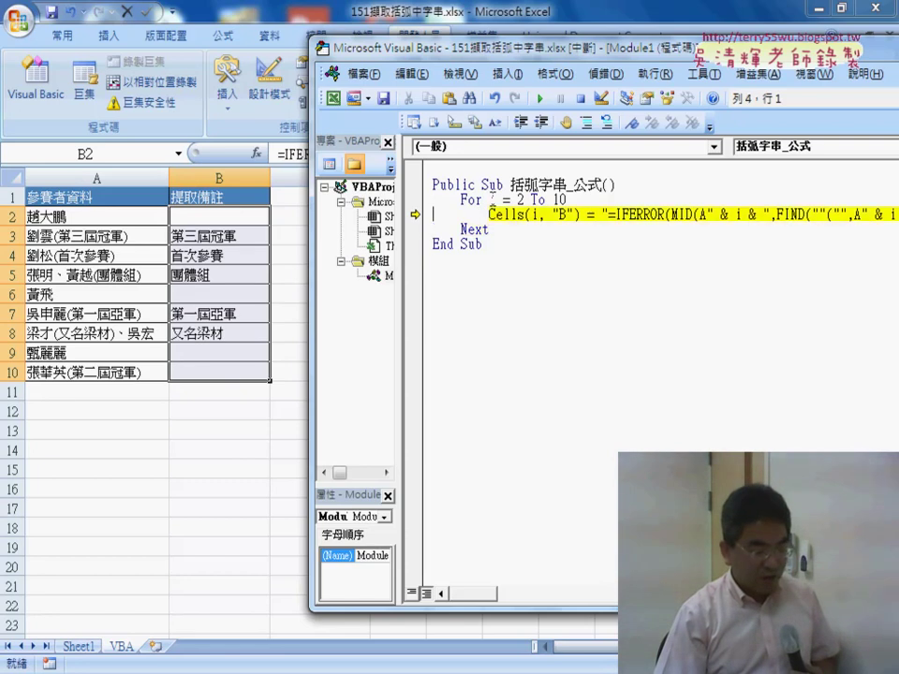
pyautogui.press('F8')
pyautogui.press('F8')
pyautogui.press('F8')
pyautogui.press('F8')
pyautogui.press('F8')
pyautogui.press('F8')
pyautogui.press('F8')
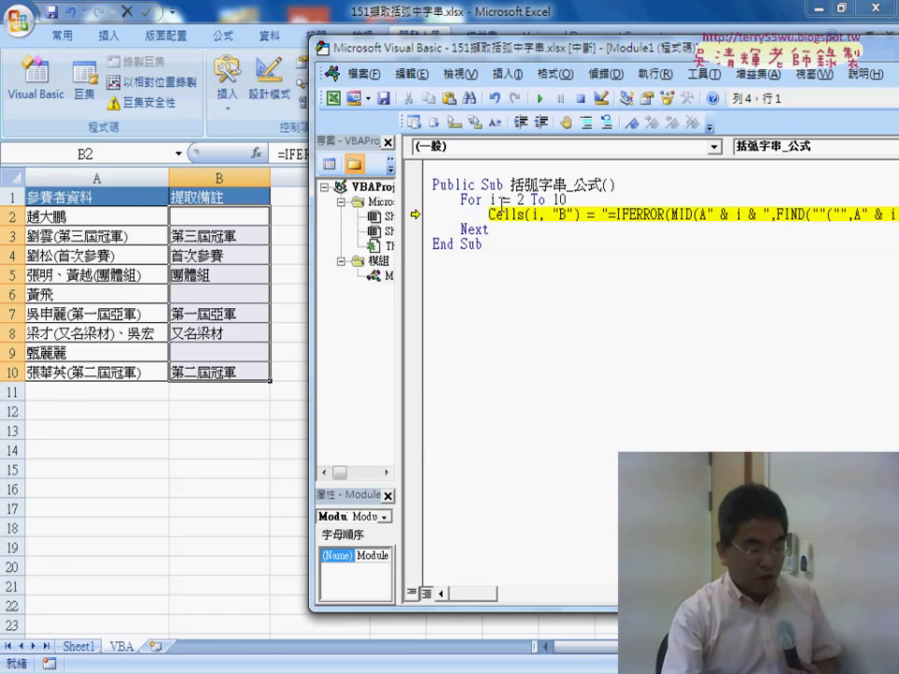
pyautogui.click(583, 98)
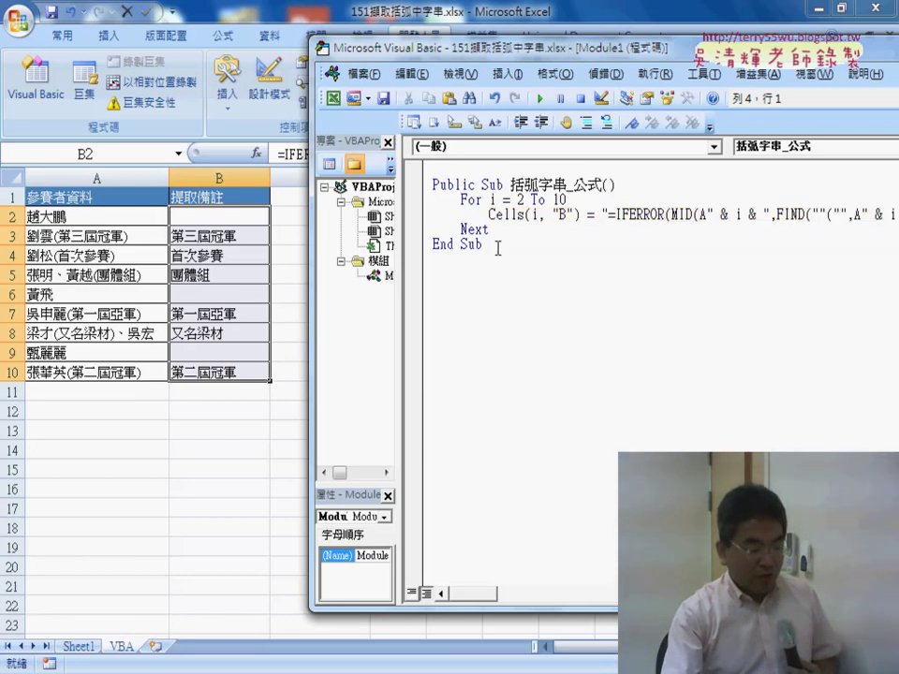
pyautogui.moveTo(497, 248); pyautogui.dragTo(431, 186)
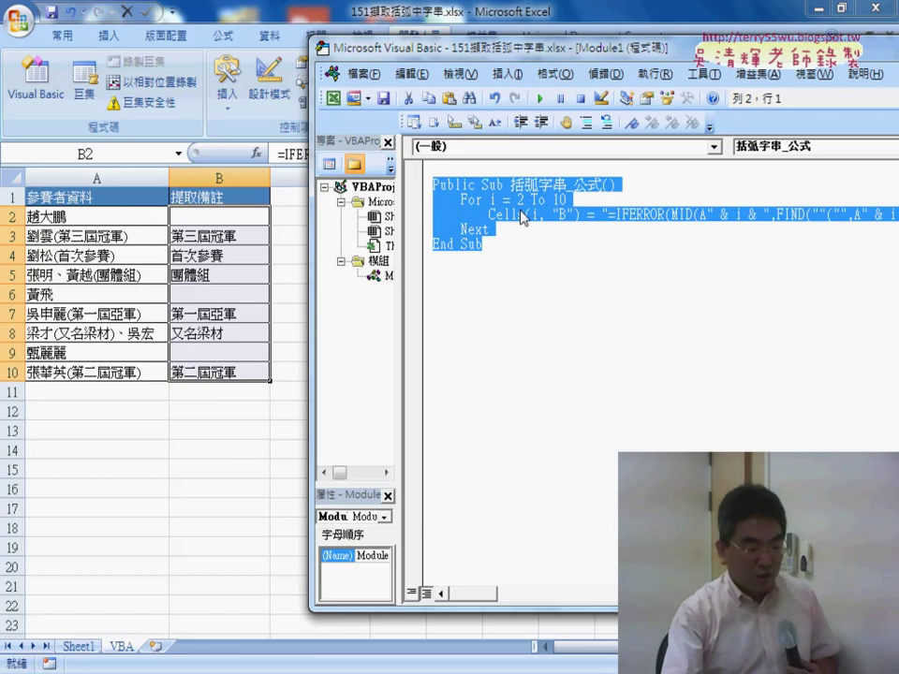
# Step: Duplicate the 括弧字串_公式 macro below itself and rename the copy 清除
pyautogui.click(510, 257)
pyautogui.hotkey('ctrl', 'a')
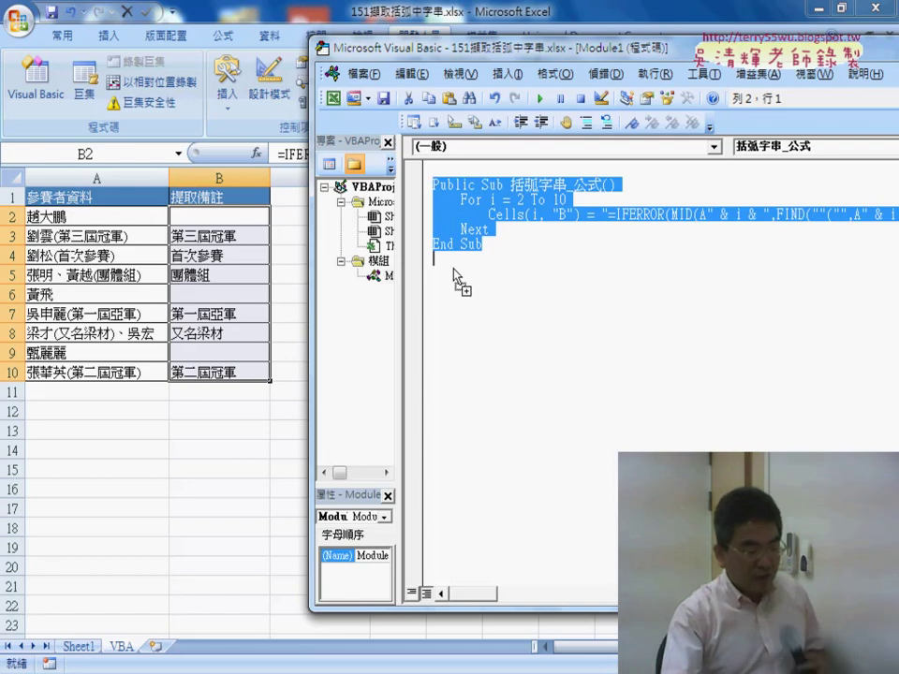
pyautogui.moveTo(456, 278); pyautogui.dragTo(456, 278)
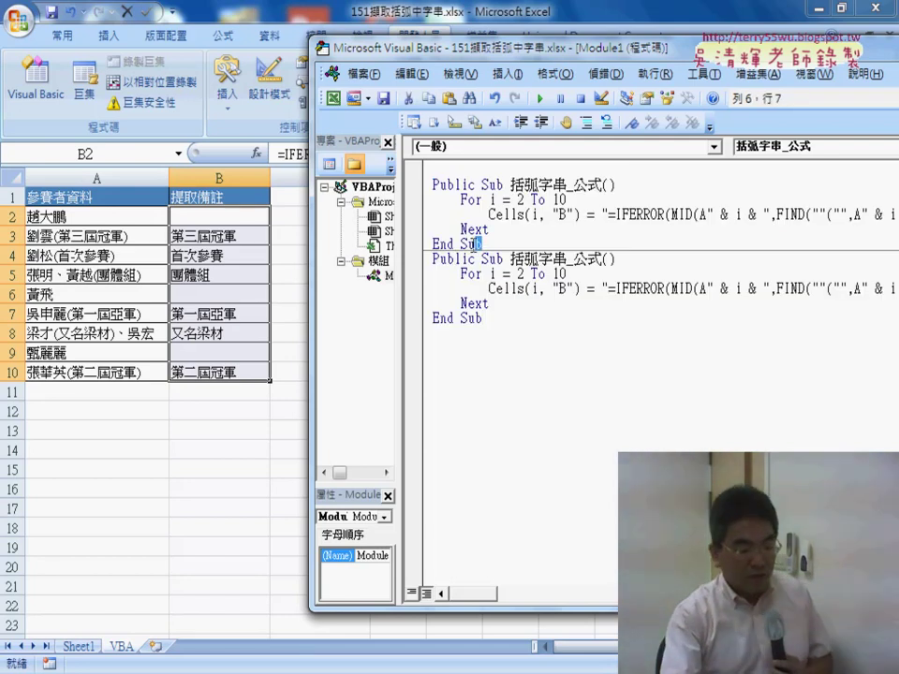
pyautogui.moveTo(483, 244); pyautogui.dragTo(429, 180)
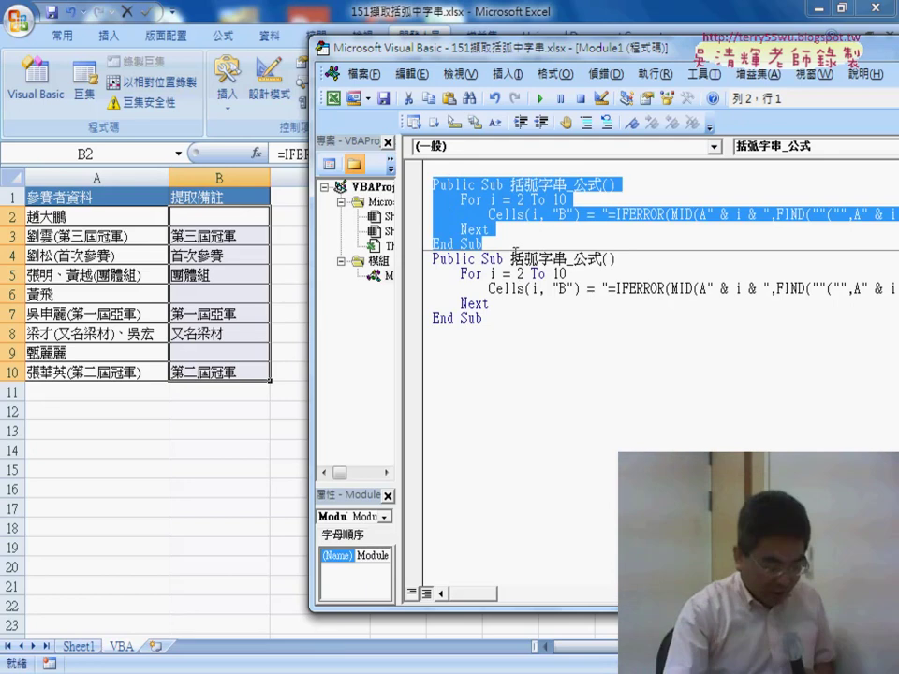
pyautogui.moveTo(511, 259); pyautogui.dragTo(601, 258)
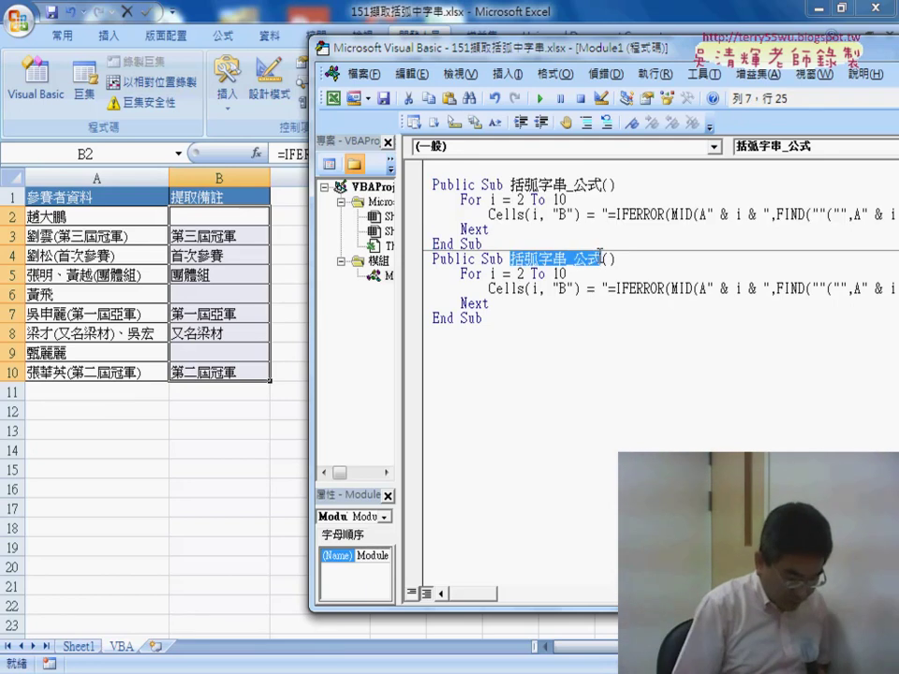
pyautogui.hotkey('shift', 'End')
pyautogui.write('清')
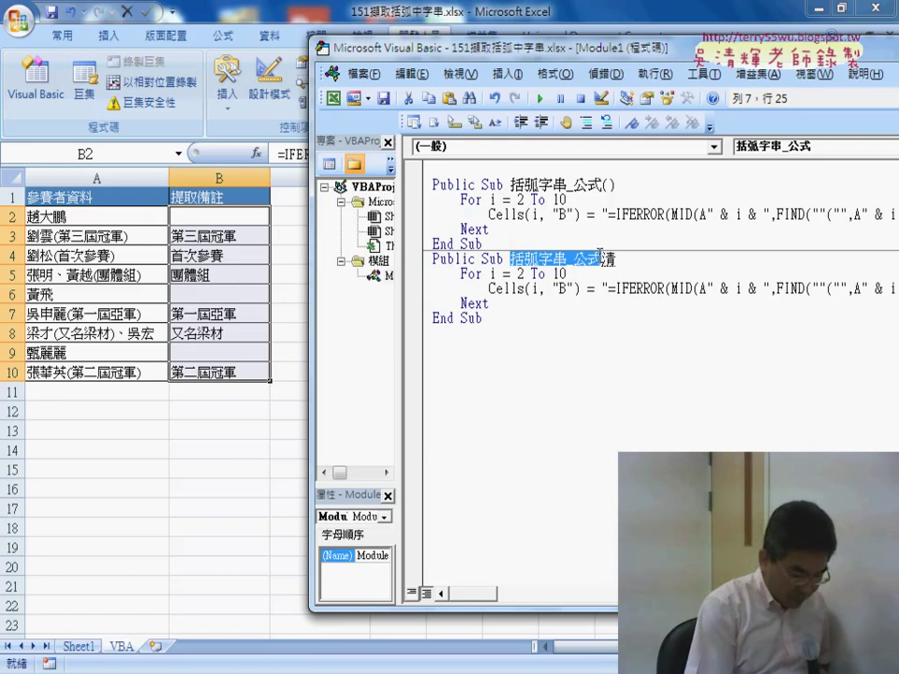
pyautogui.write('除')
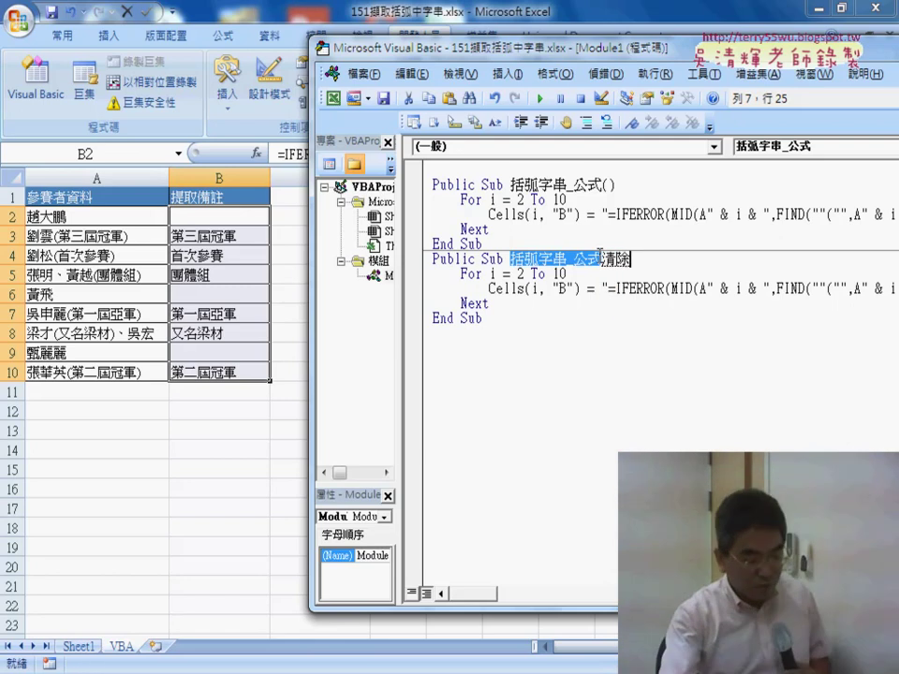
pyautogui.press('Return')
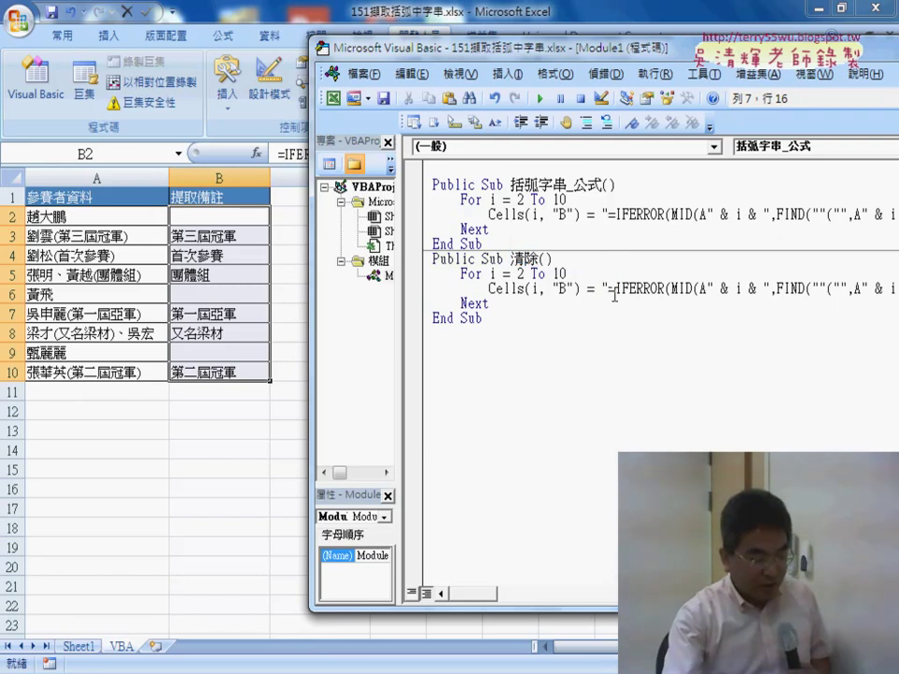
# Step: Delete the formula from the 清除 Cells line so it assigns ""
pyautogui.moveTo(602, 289); pyautogui.dragTo(894, 290)
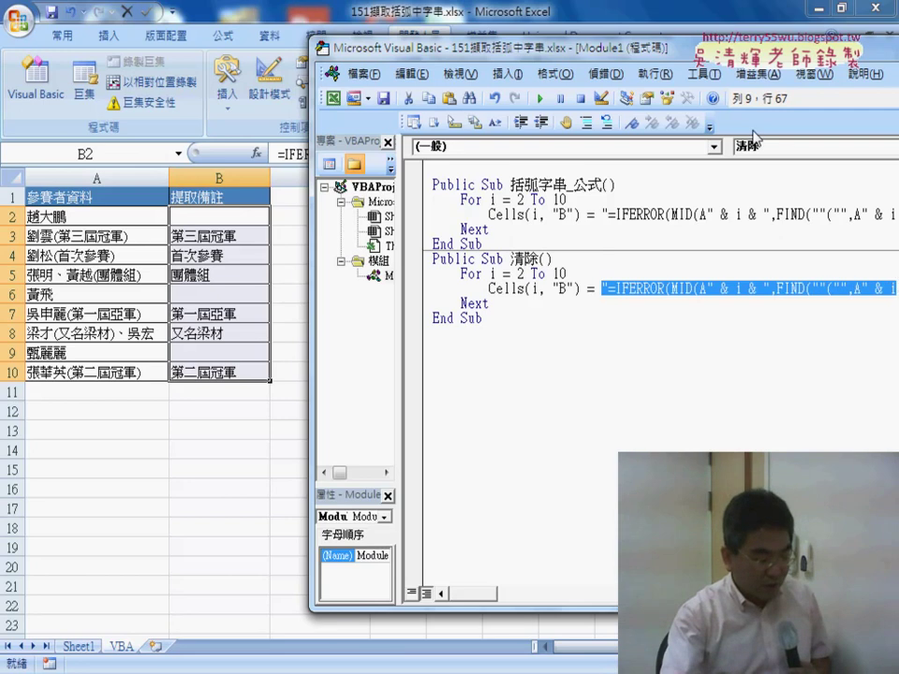
pyautogui.moveTo(491, 49); pyautogui.dragTo(281, 39)
pyautogui.click(404, 287)
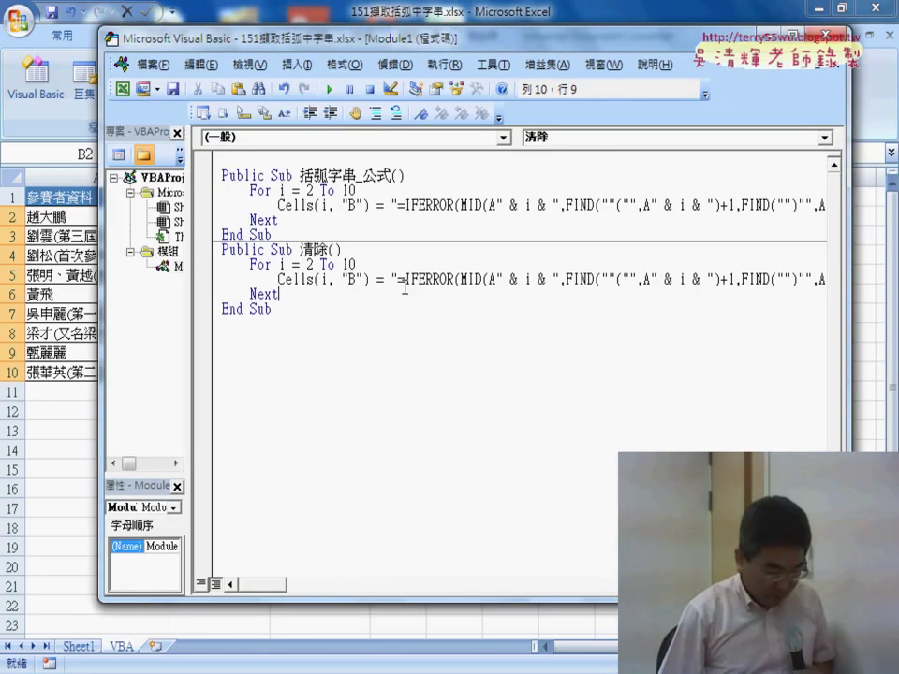
pyautogui.click(404, 281)
pyautogui.hotkey('shift', 'End')
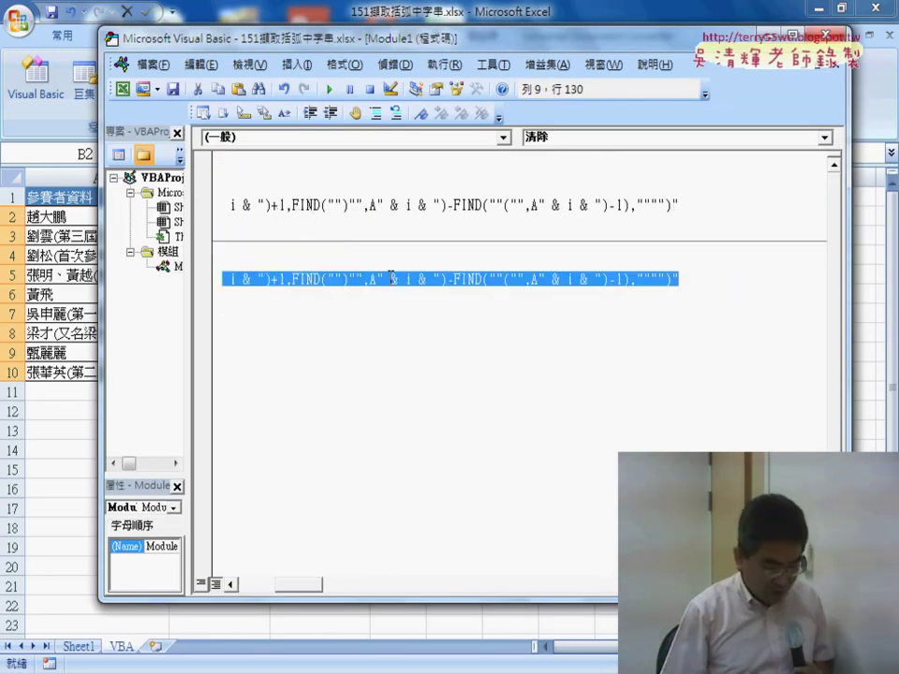
pyautogui.press('Delete')
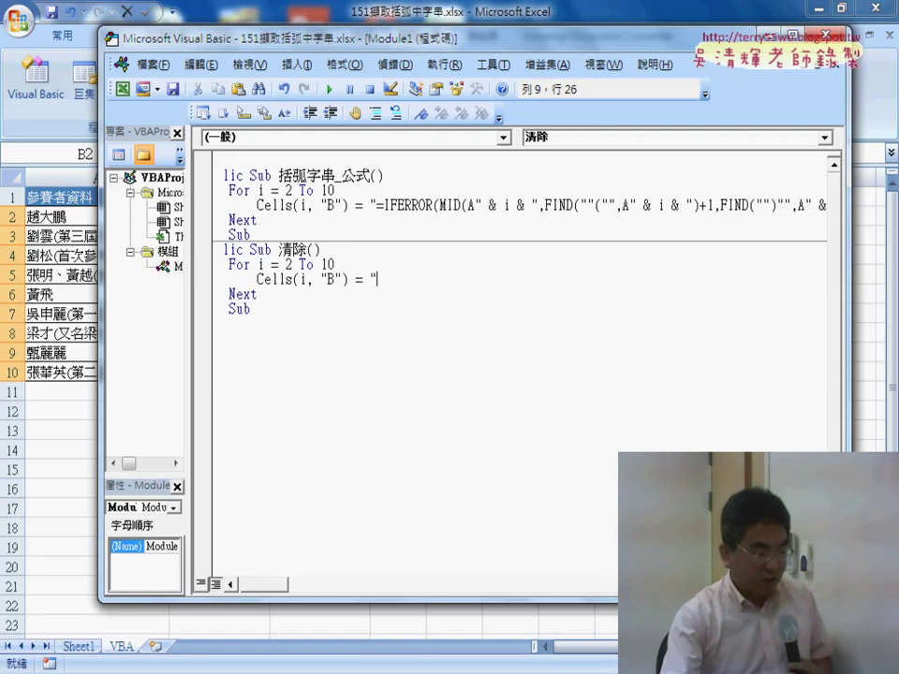
pyautogui.moveTo(314, 39); pyautogui.dragTo(511, 59)
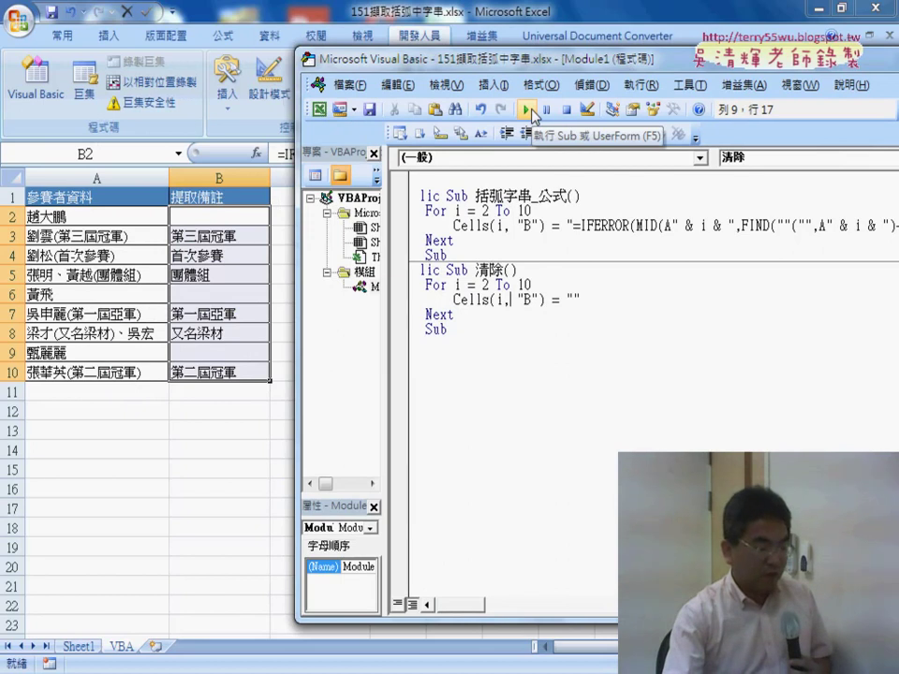
# Step: Run 清除, then 括弧字串_公式, then 清除 again, leaving B2:B10 empty
pyautogui.click(527, 109)
pyautogui.click(506, 225)
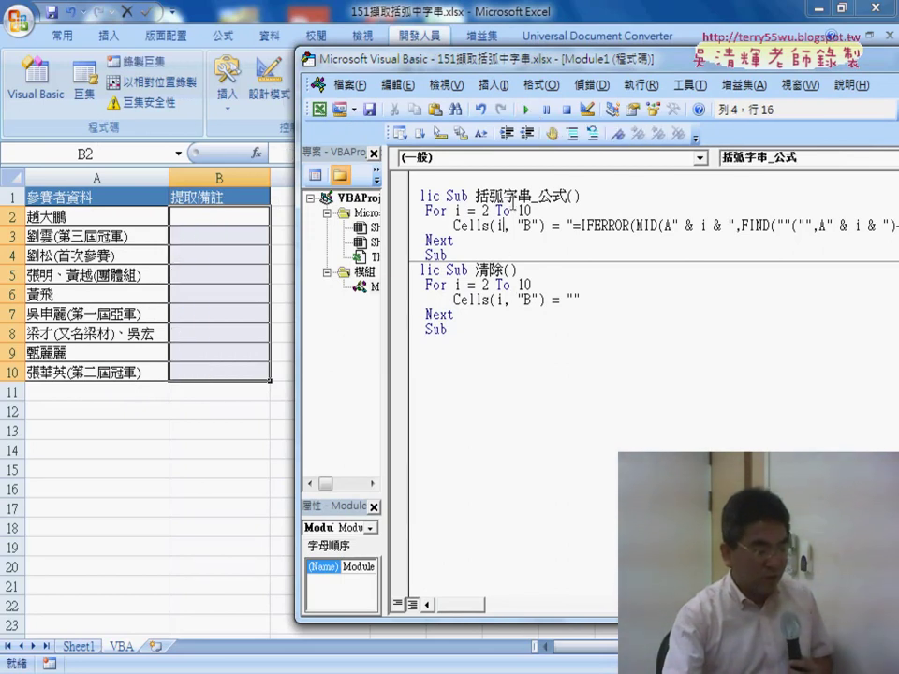
pyautogui.click(527, 110)
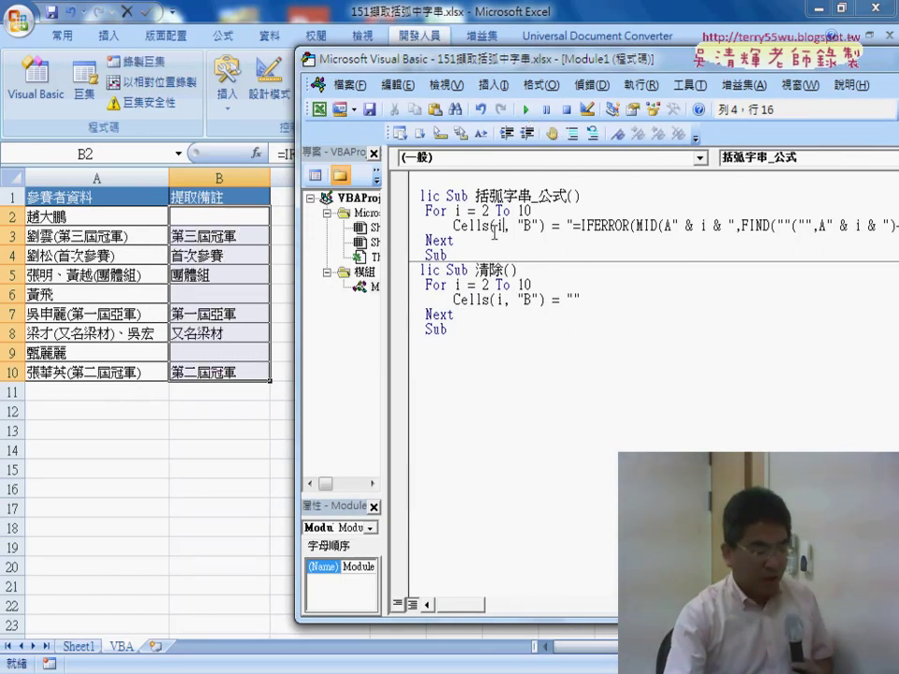
pyautogui.click(480, 300)
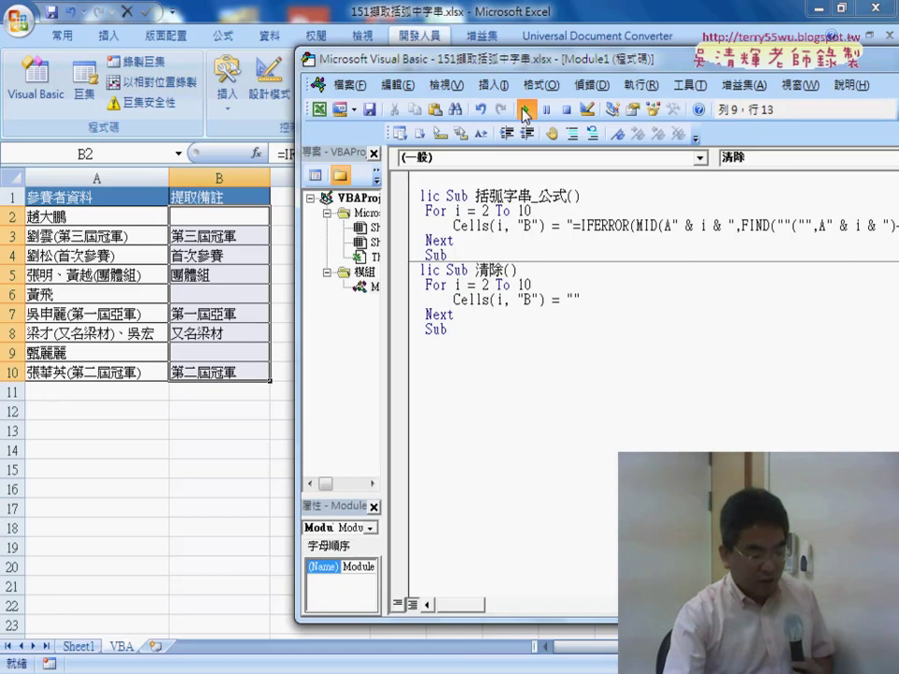
pyautogui.click(525, 110)
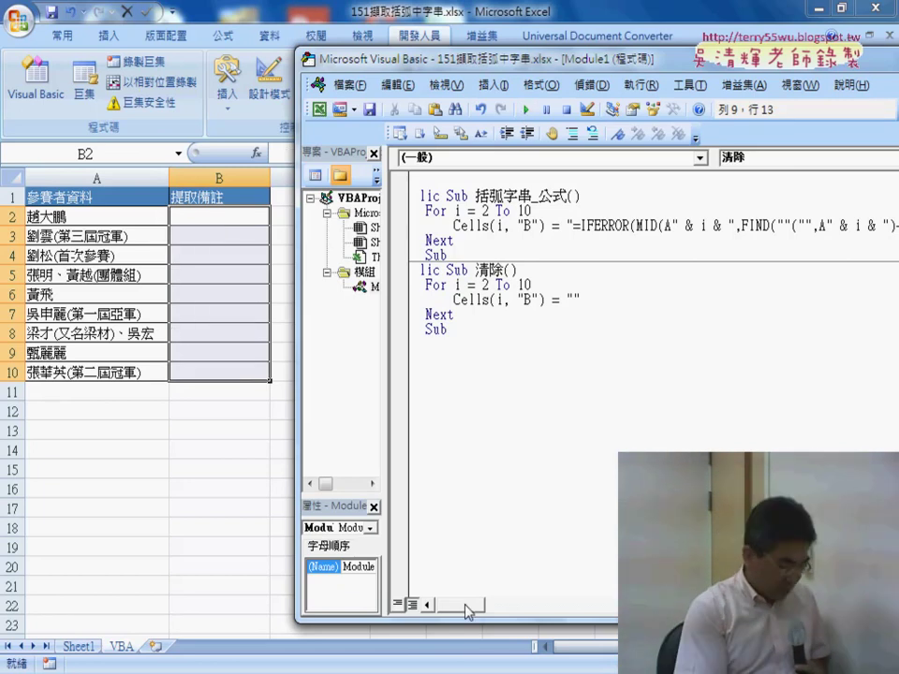
pyautogui.moveTo(465, 604); pyautogui.dragTo(417, 605)
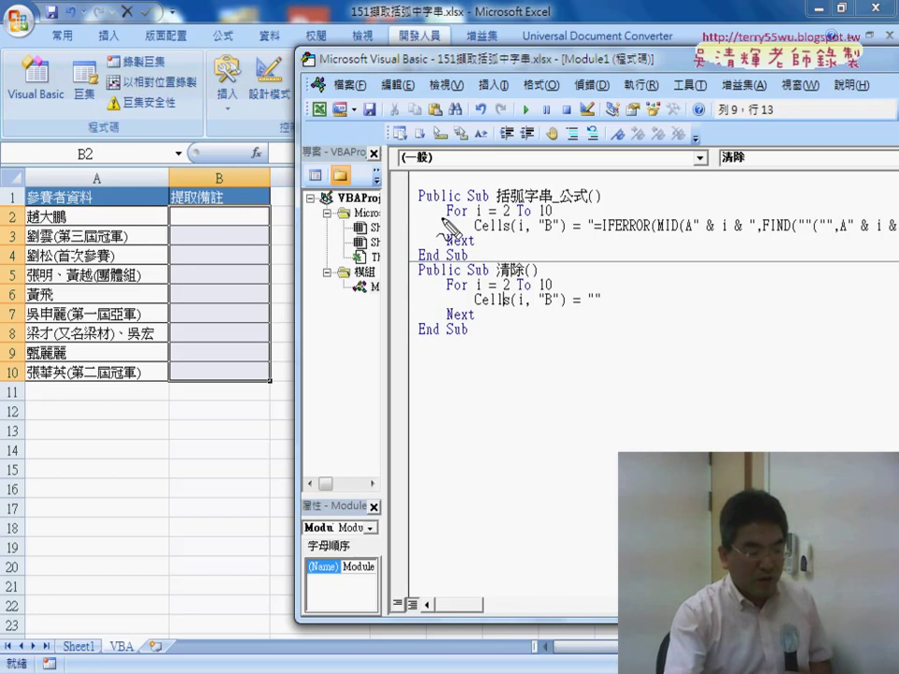
pyautogui.moveTo(447, 215); pyautogui.dragTo(462, 218)
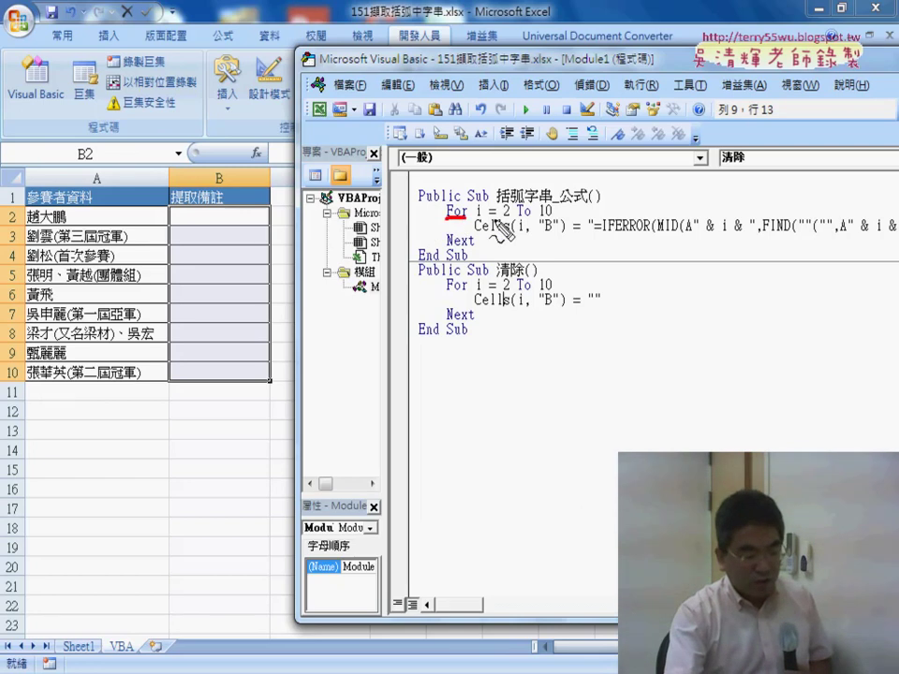
pyautogui.moveTo(540, 218); pyautogui.dragTo(553, 218)
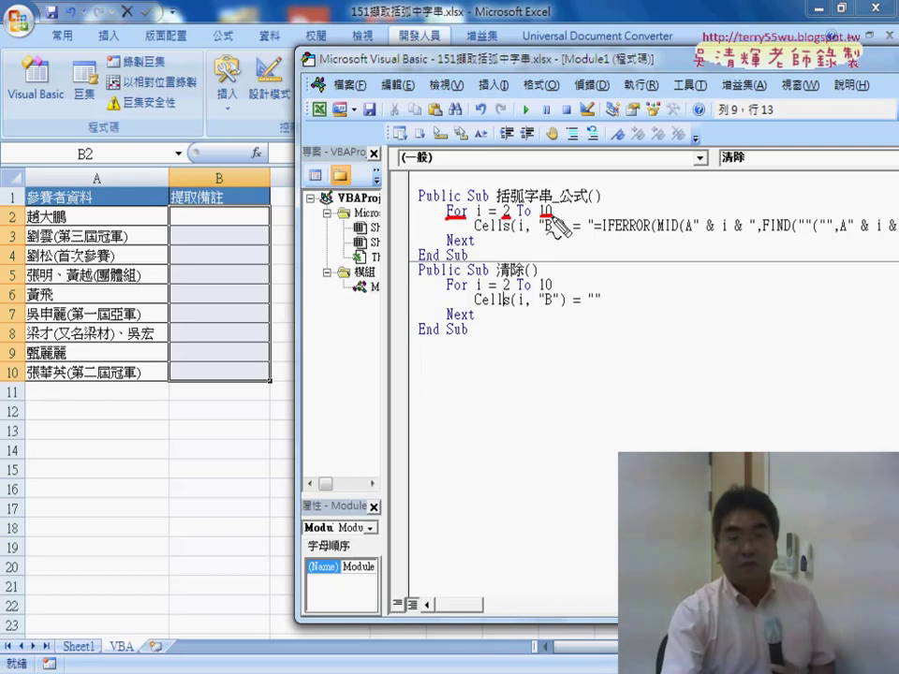
pyautogui.moveTo(448, 248)
pyautogui.mouseDown()
pyautogui.moveTo(473, 247)
pyautogui.moveTo(471, 228)
pyautogui.mouseUp()
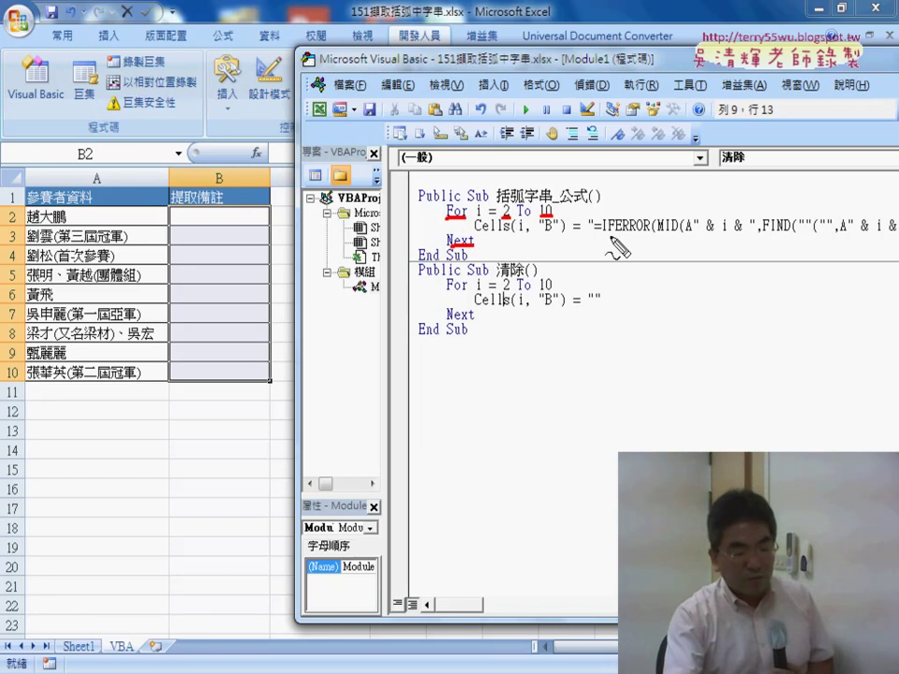
pyautogui.moveTo(610, 237); pyautogui.dragTo(843, 238)
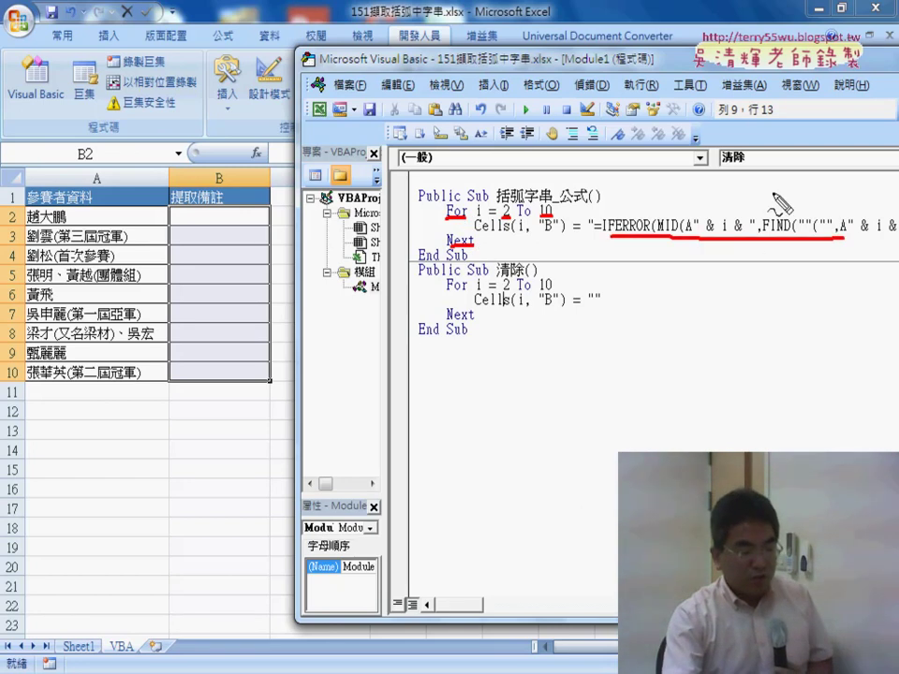
pyautogui.moveTo(725, 215)
pyautogui.mouseDown()
pyautogui.moveTo(663, 171)
pyautogui.moveTo(553, 226)
pyautogui.moveTo(569, 222)
pyautogui.mouseUp()
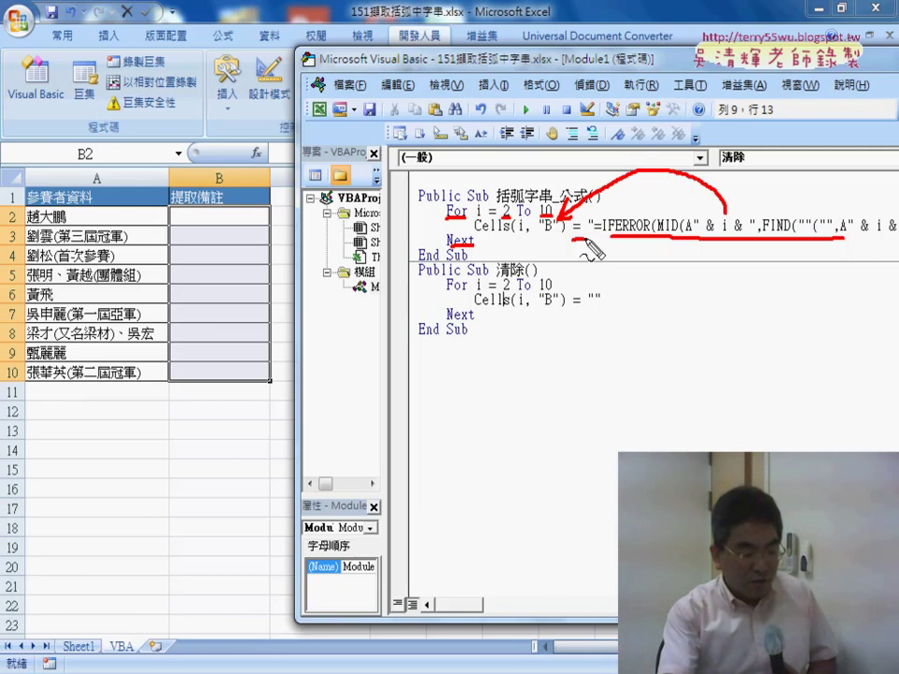
pyautogui.moveTo(474, 235); pyautogui.dragTo(561, 235)
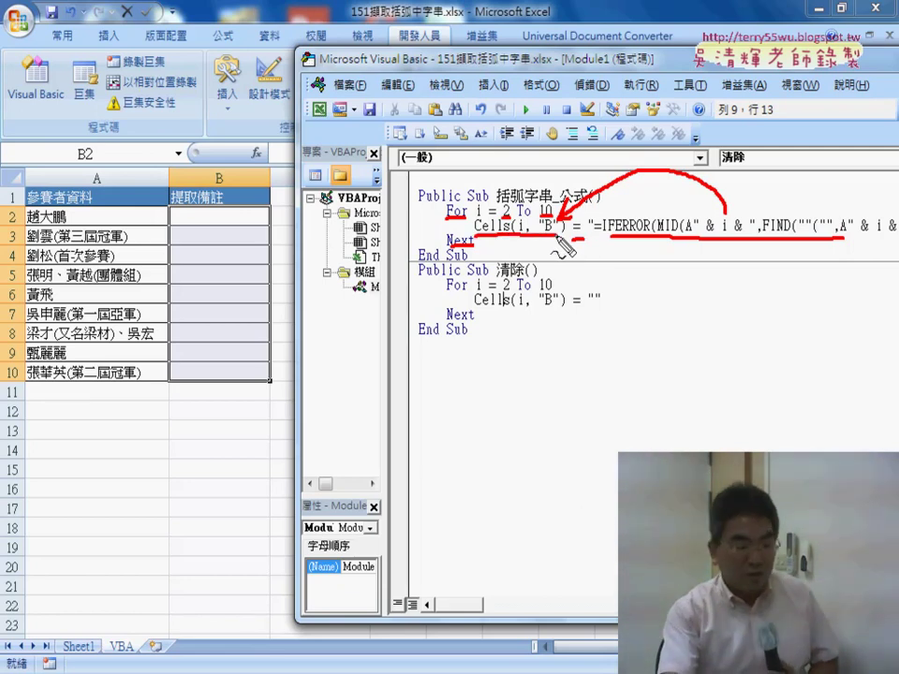
pyautogui.moveTo(570, 240); pyautogui.dragTo(581, 239)
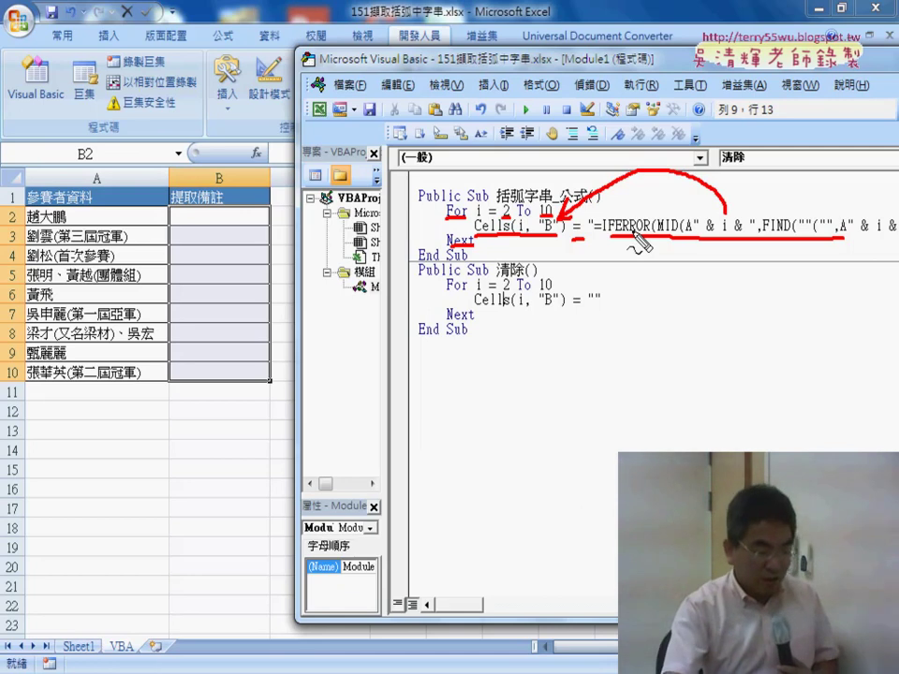
pyautogui.press('Escape')
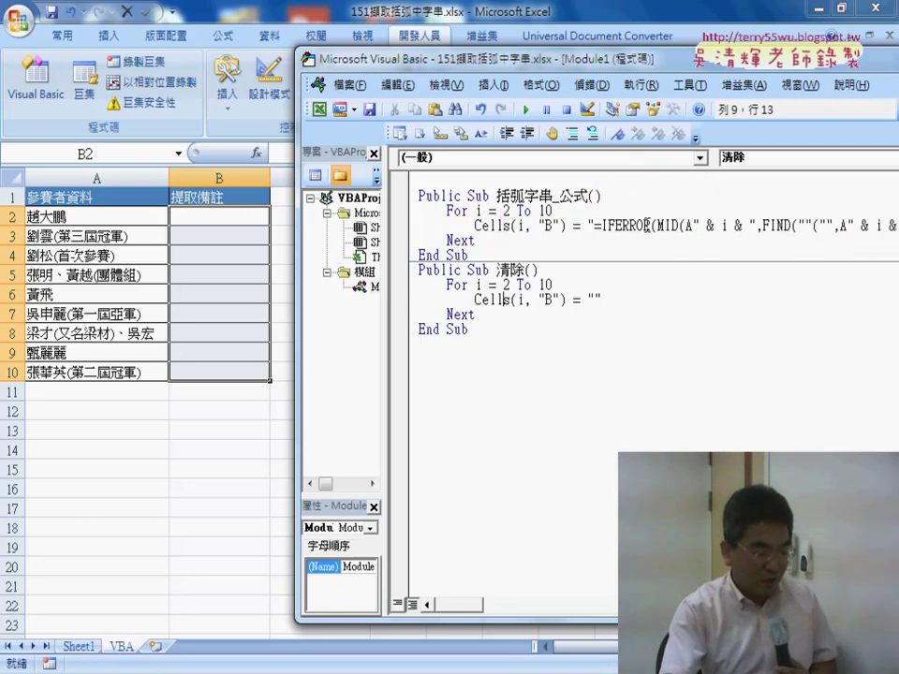
pyautogui.click(645, 227)
pyautogui.press('F5')
pyautogui.click(517, 298)
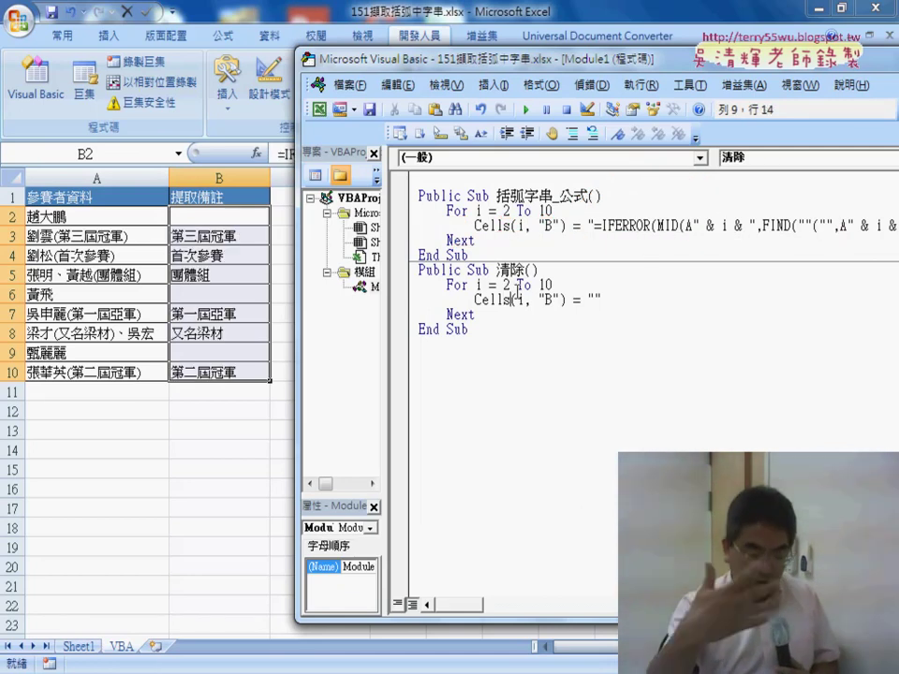
pyautogui.click(527, 111)
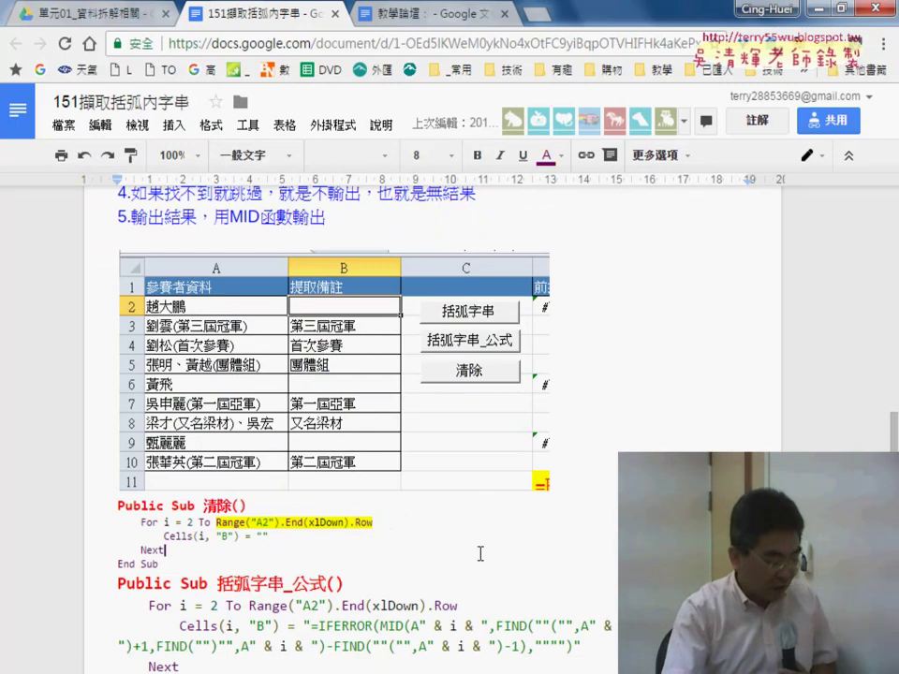
# Step: Select the 清除 and 括弧字串_公式 reference code in the 151擷取括弧內字串 notes, then return to the VBA editor
pyautogui.scroll(2, 482, 552)
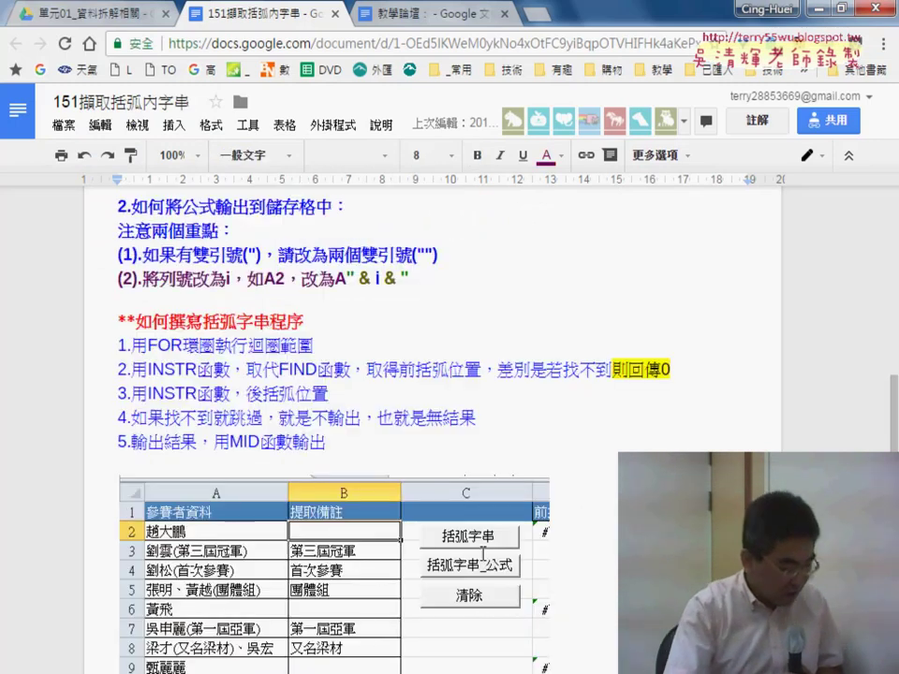
pyautogui.scroll(1, 483, 552)
pyautogui.scroll(2, 484, 553)
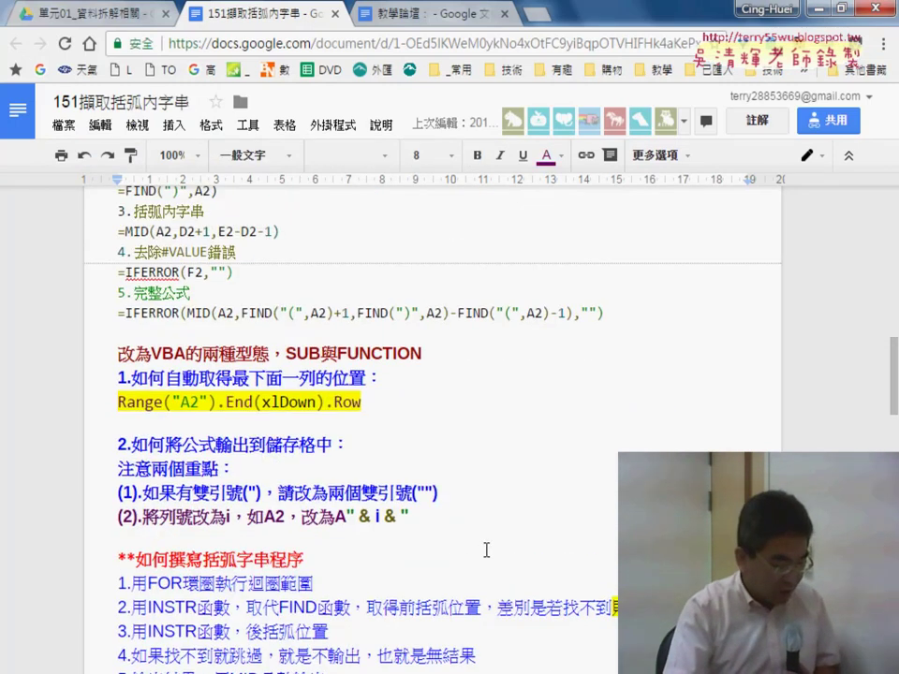
pyautogui.scroll(-2, 486, 549)
pyautogui.scroll(-1, 486, 548)
pyautogui.scroll(-3, 486, 547)
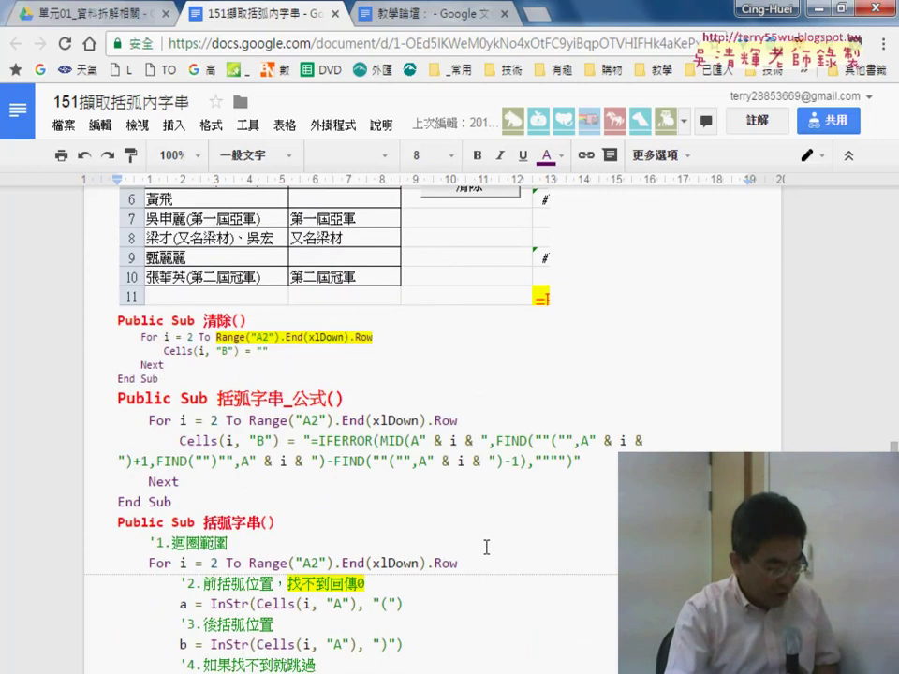
pyautogui.scroll(3, 486, 547)
pyautogui.scroll(1, 457, 530)
pyautogui.scroll(-5, 506, 455)
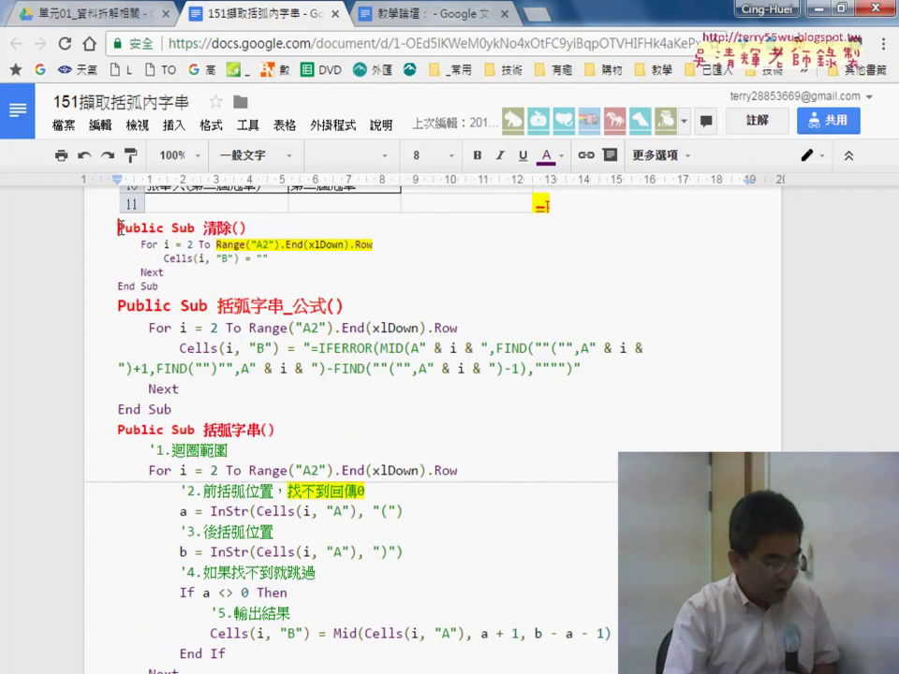
pyautogui.moveTo(172, 409); pyautogui.dragTo(101, 221)
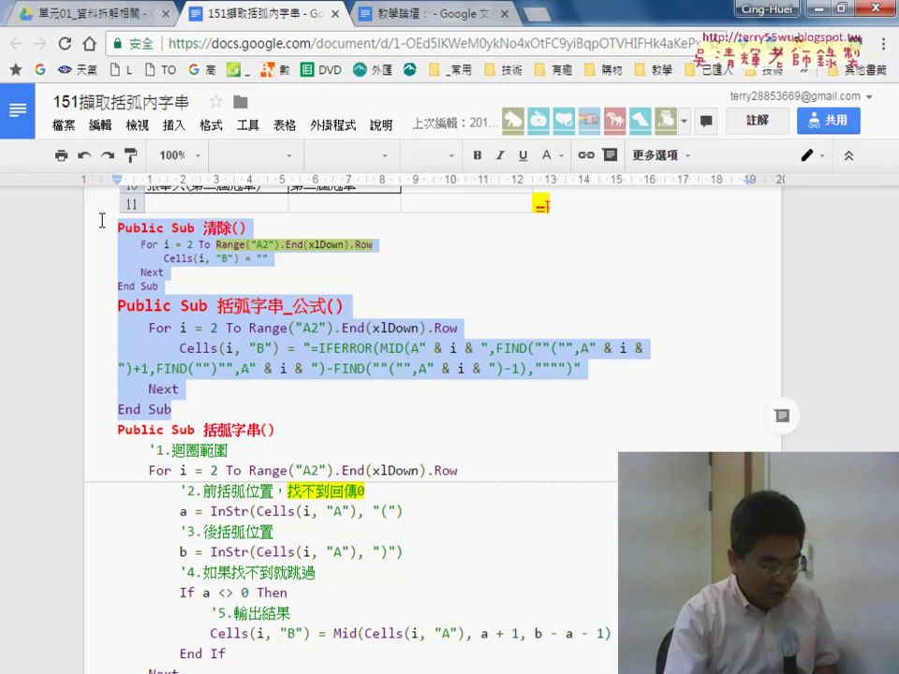
pyautogui.hotkey('alt', 'Tab')
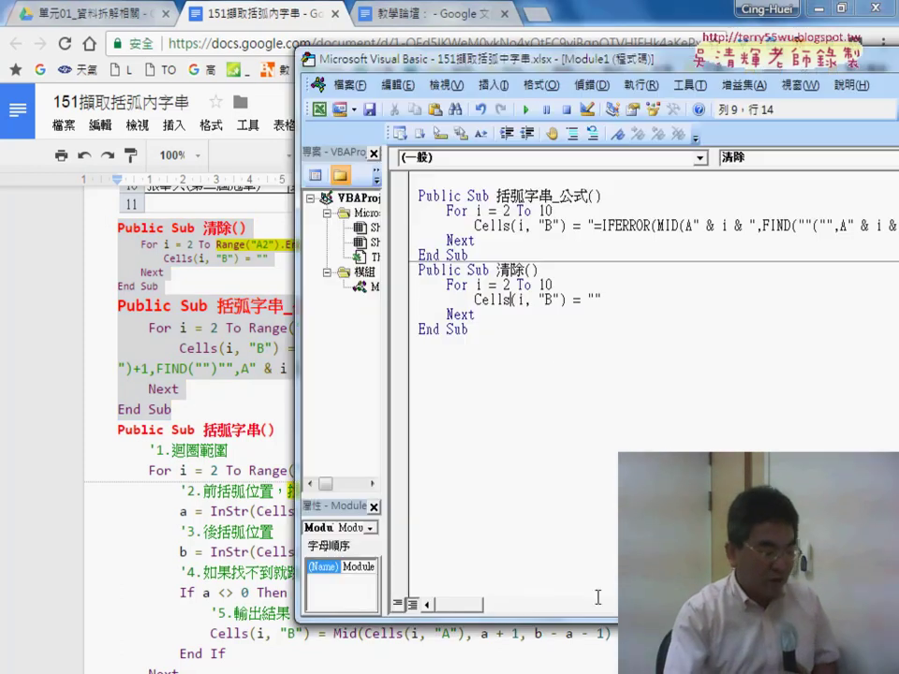
# Step: Select all of Module1's code, from the first line through the last End Sub
pyautogui.moveTo(486, 328)
pyautogui.mouseDown()
pyautogui.moveTo(416, 251)
pyautogui.moveTo(407, 194)
pyautogui.mouseUp()
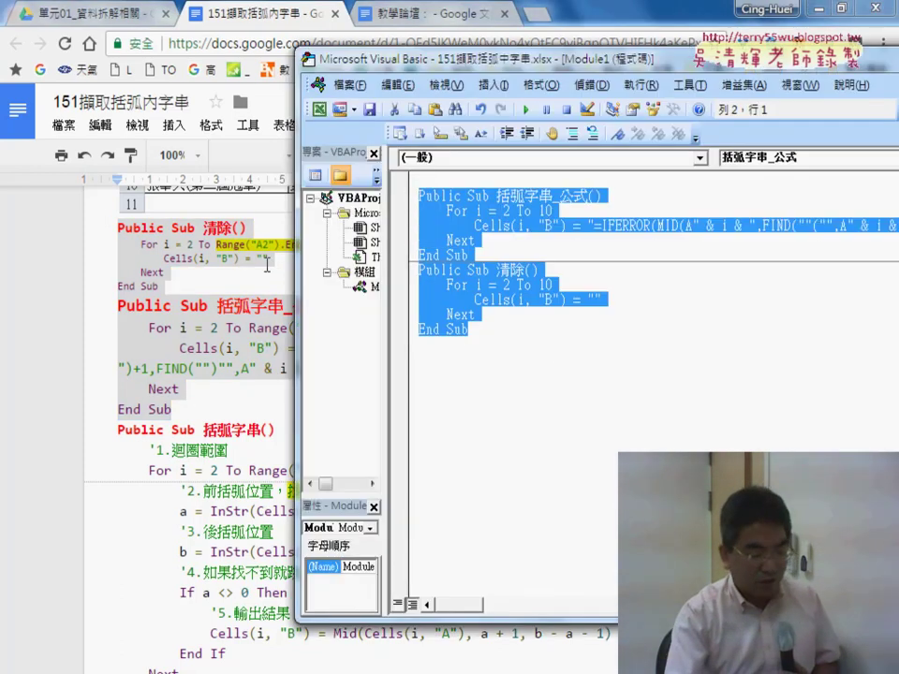